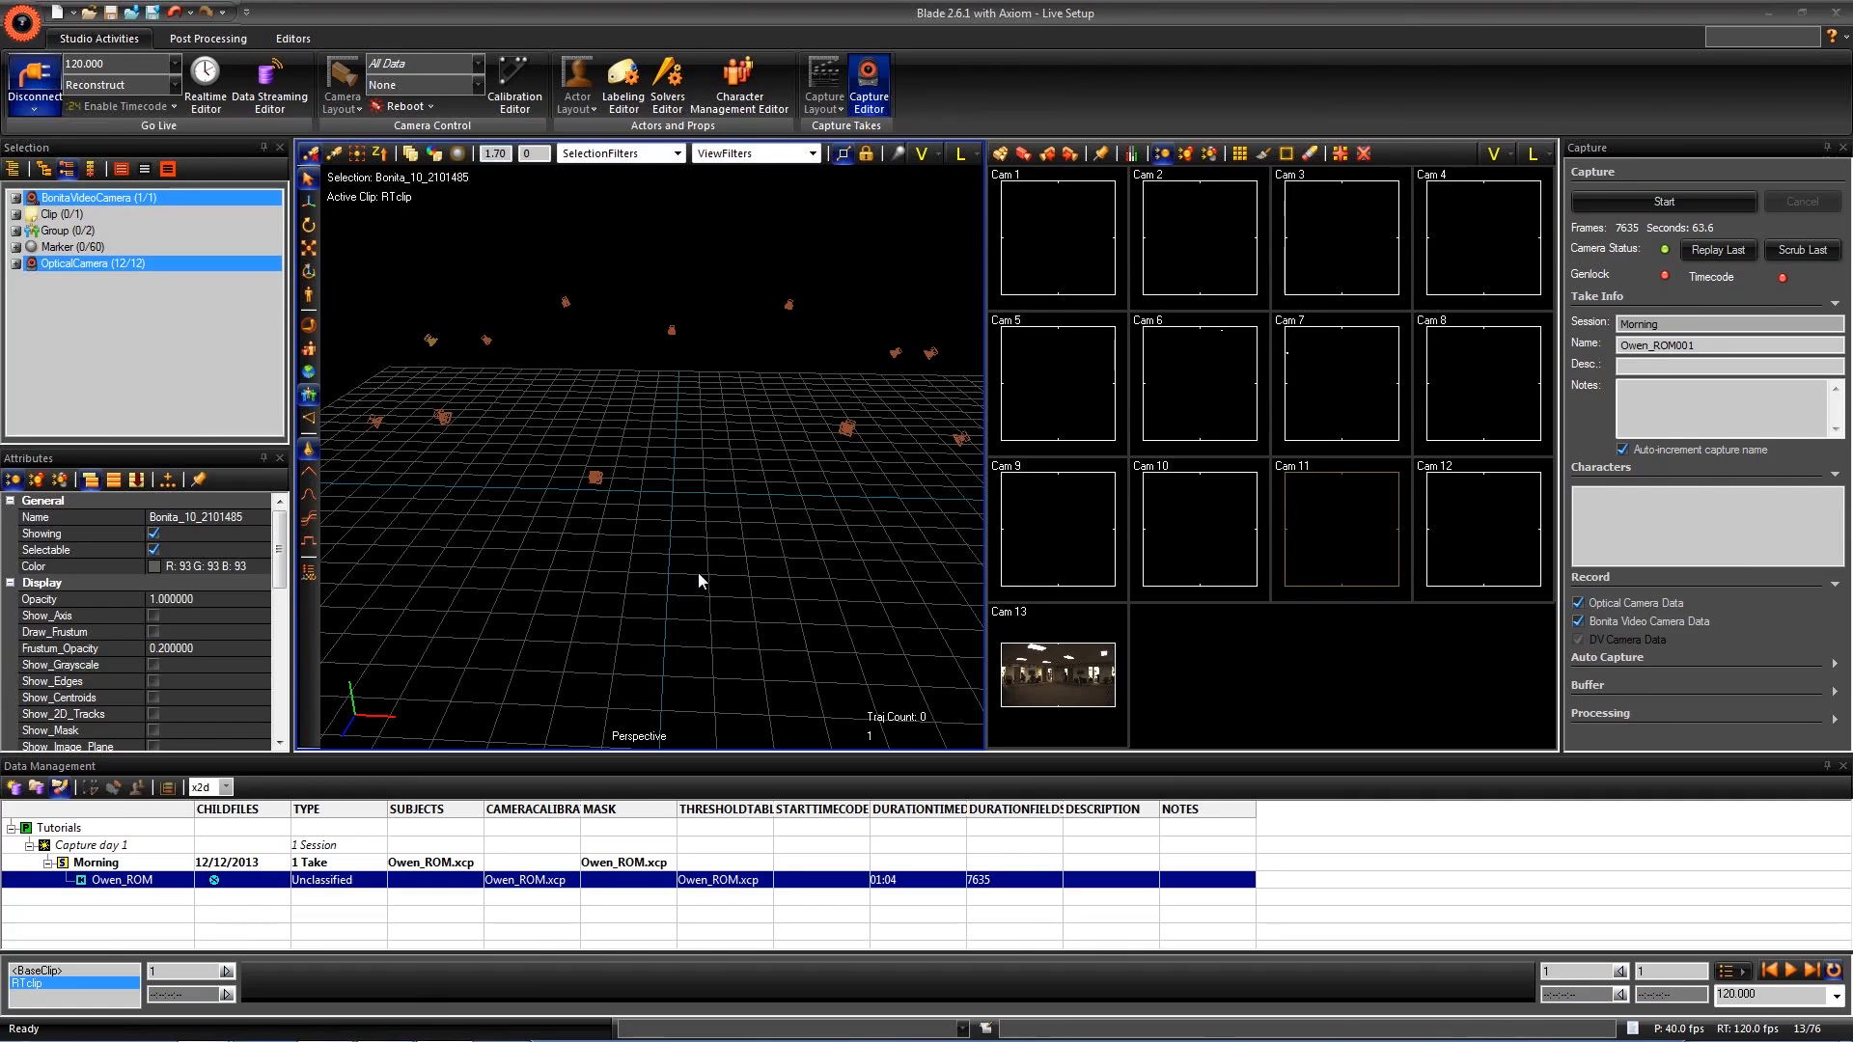
- Start a second instance of Vicon Blade 2.6 with the Default.ini profile
{"action": "left_click_drag", "start_coordinate": [697, 574], "coordinate": [696, 567], "text": "alt"}
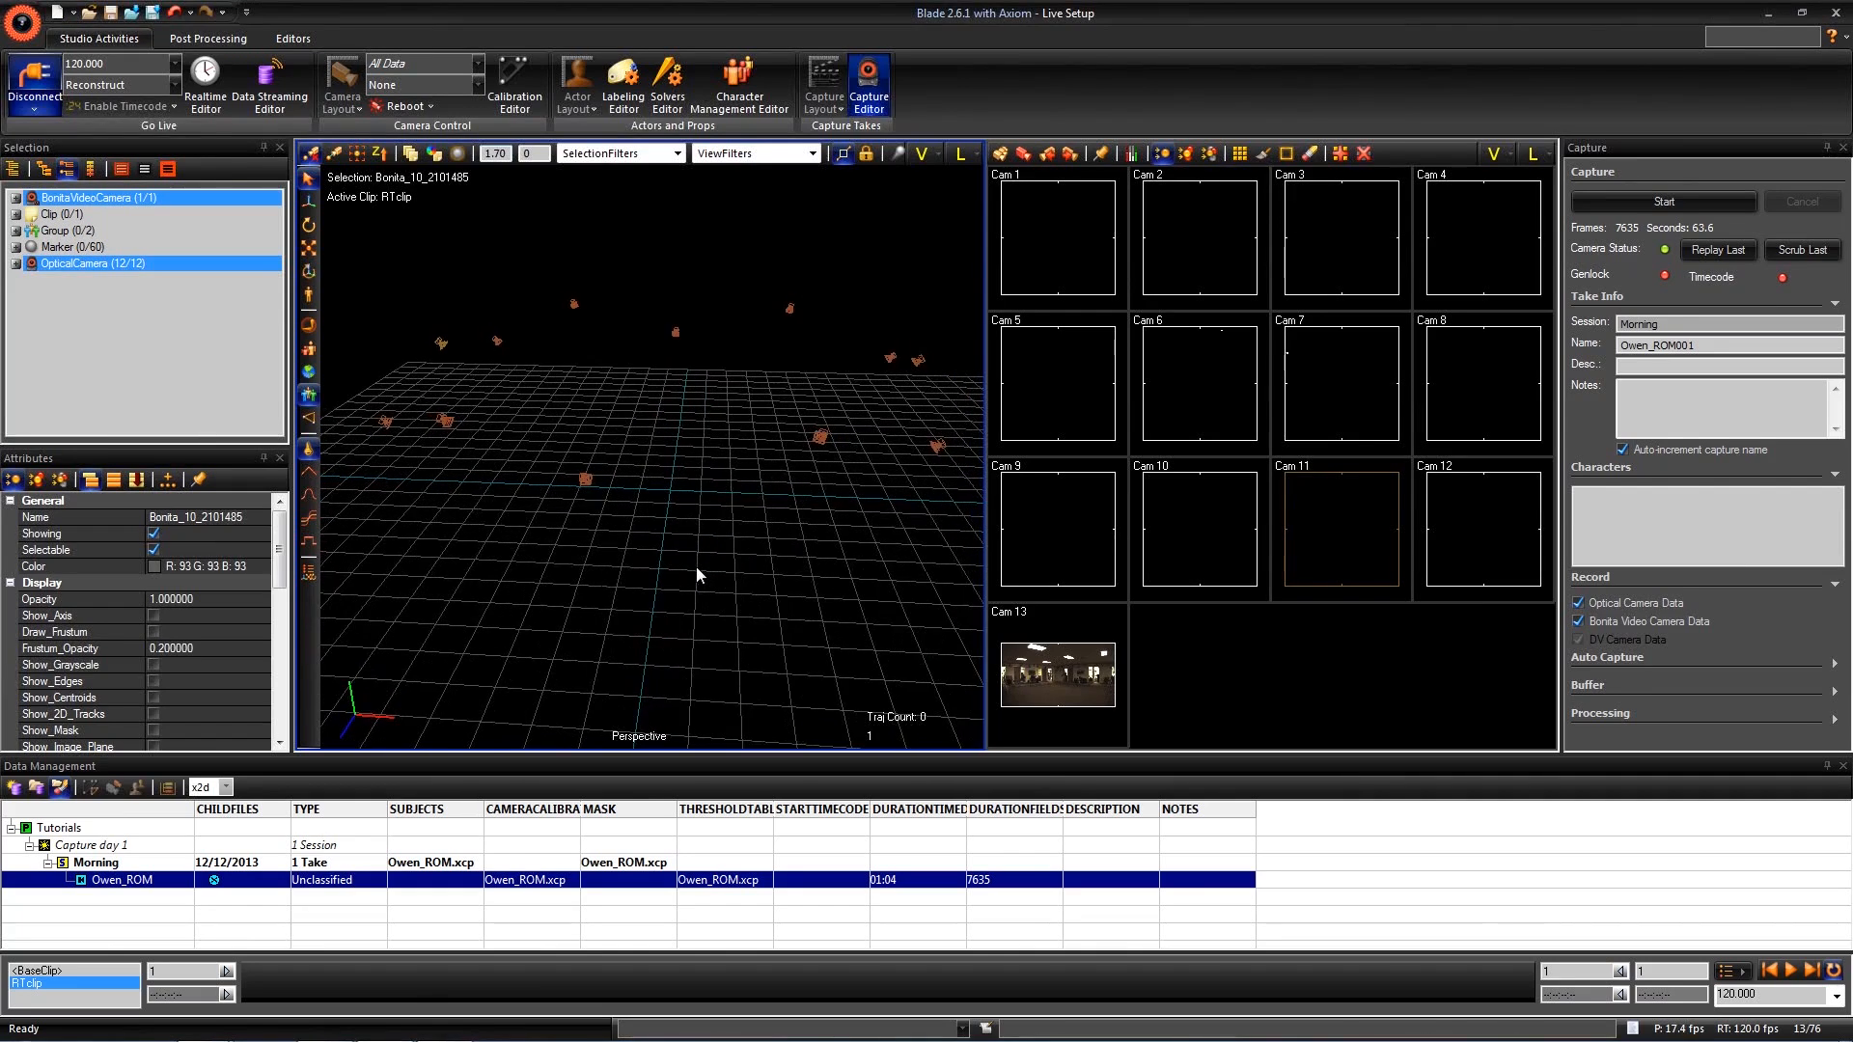
{"action": "key", "text": "super"}
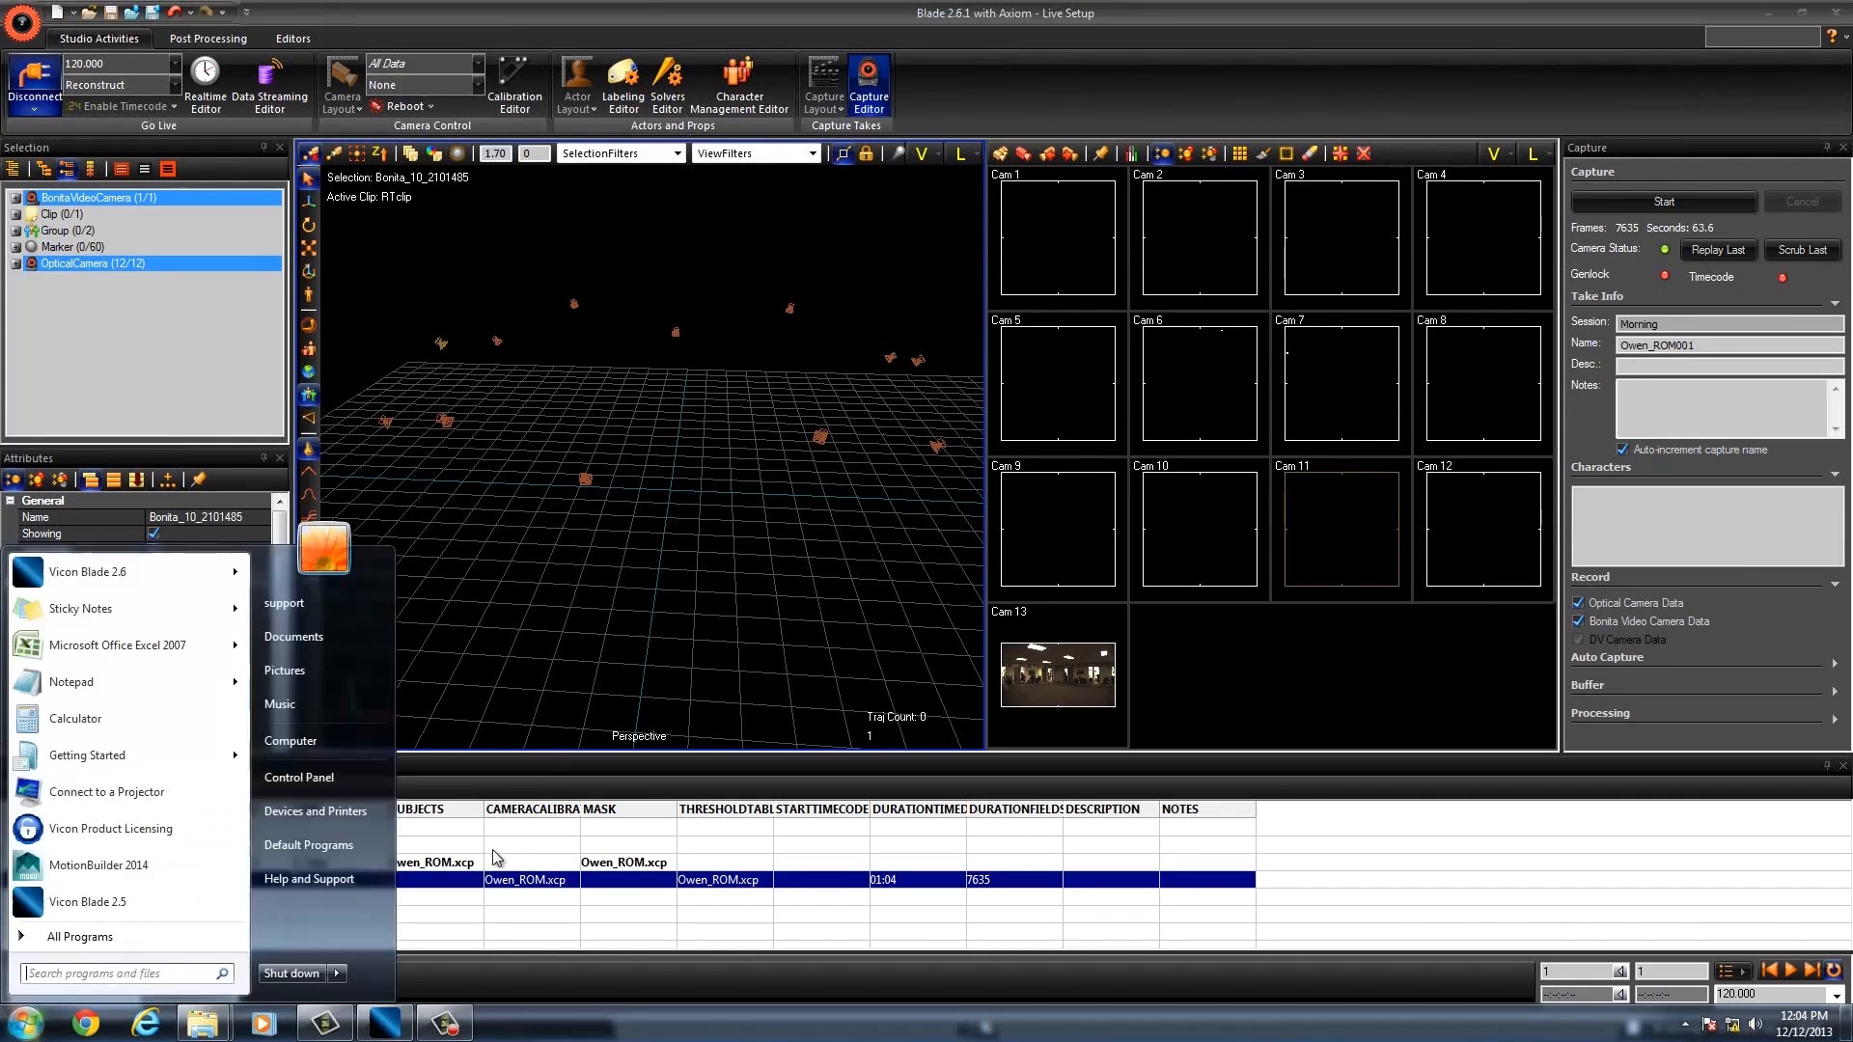
{"action": "right_click", "coordinate": [383, 1028]}
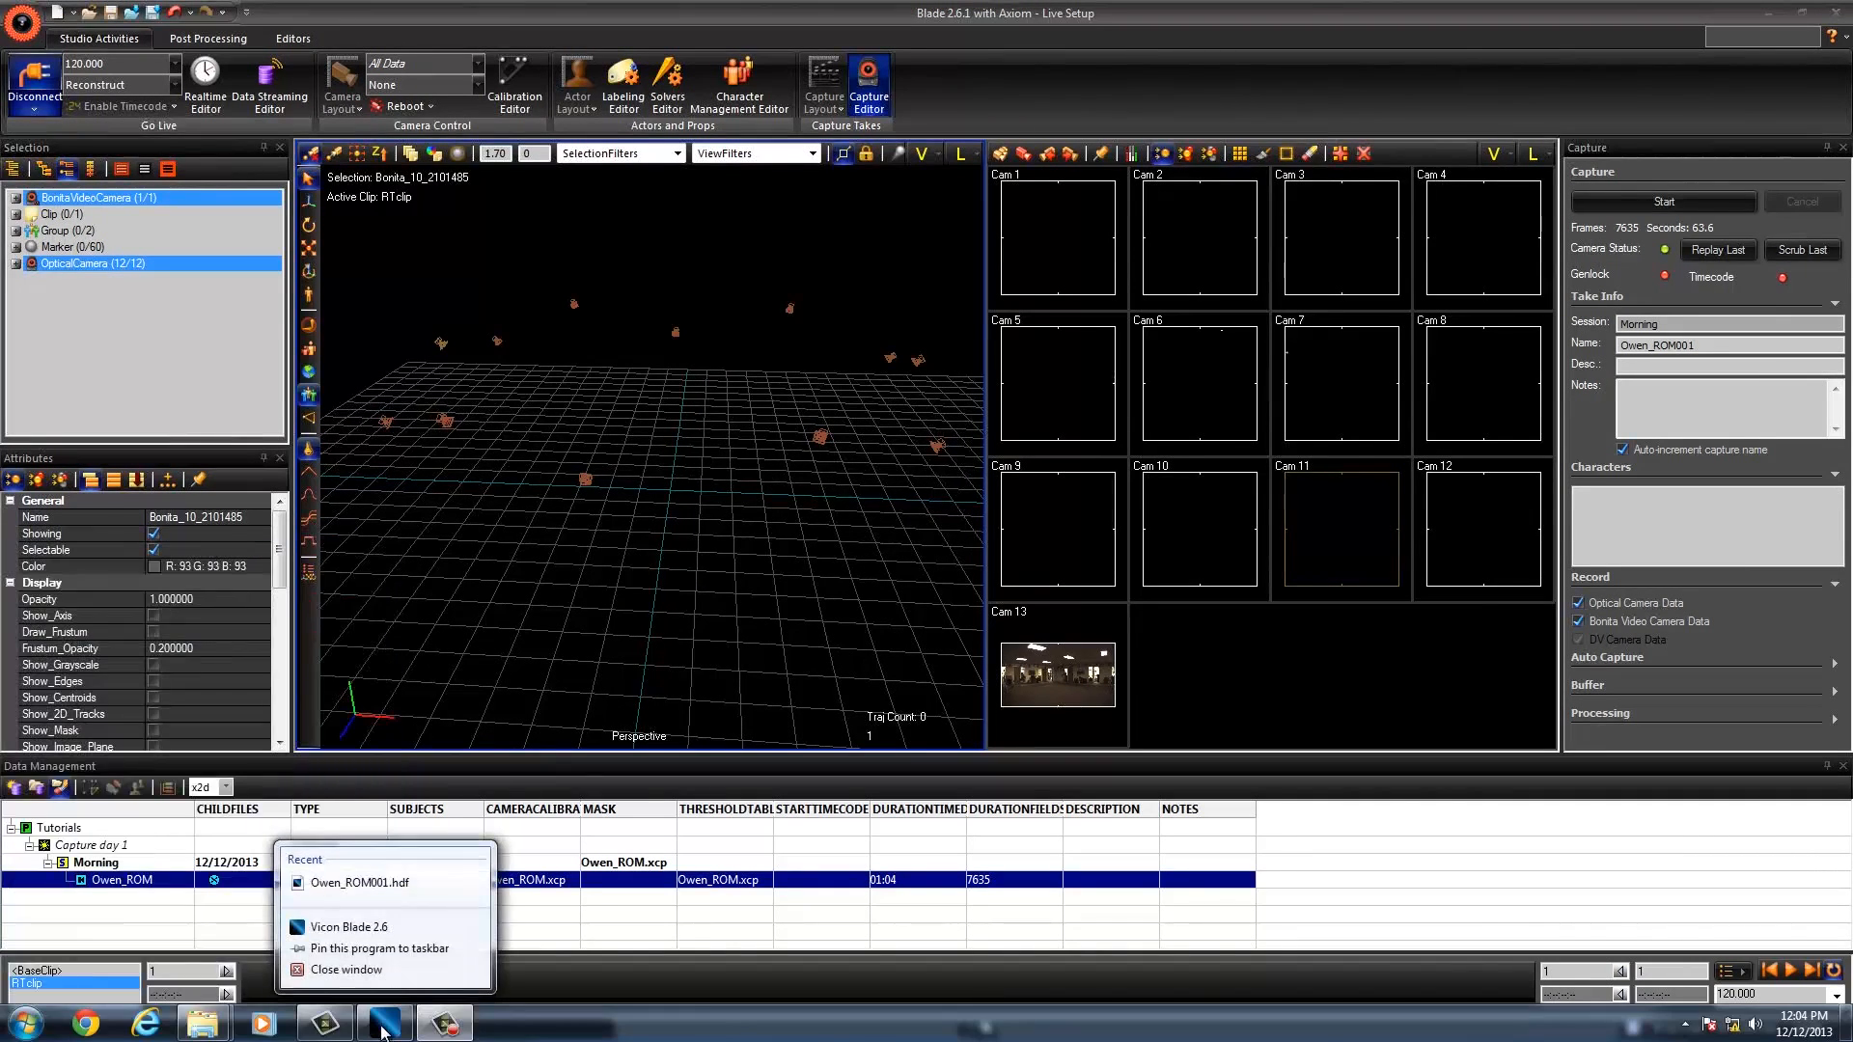
{"action": "left_click", "coordinate": [360, 932]}
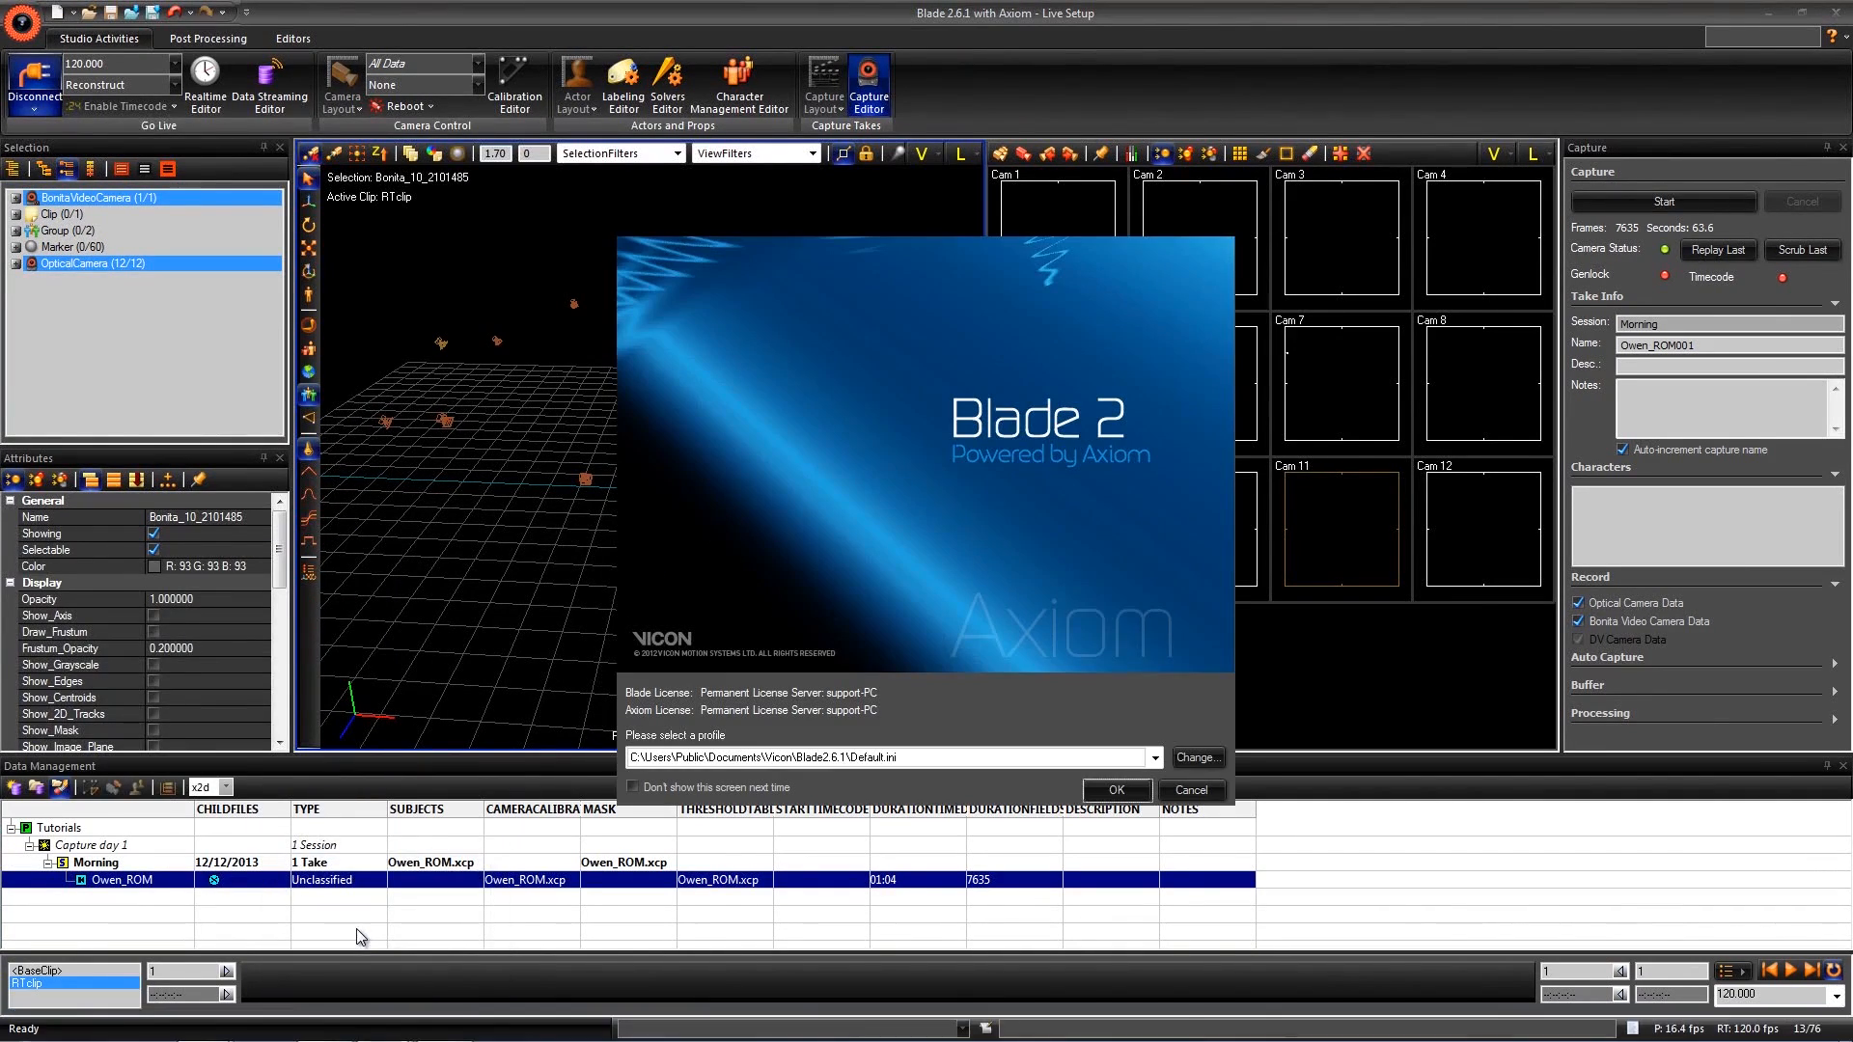
{"action": "left_click", "coordinate": [1116, 790]}
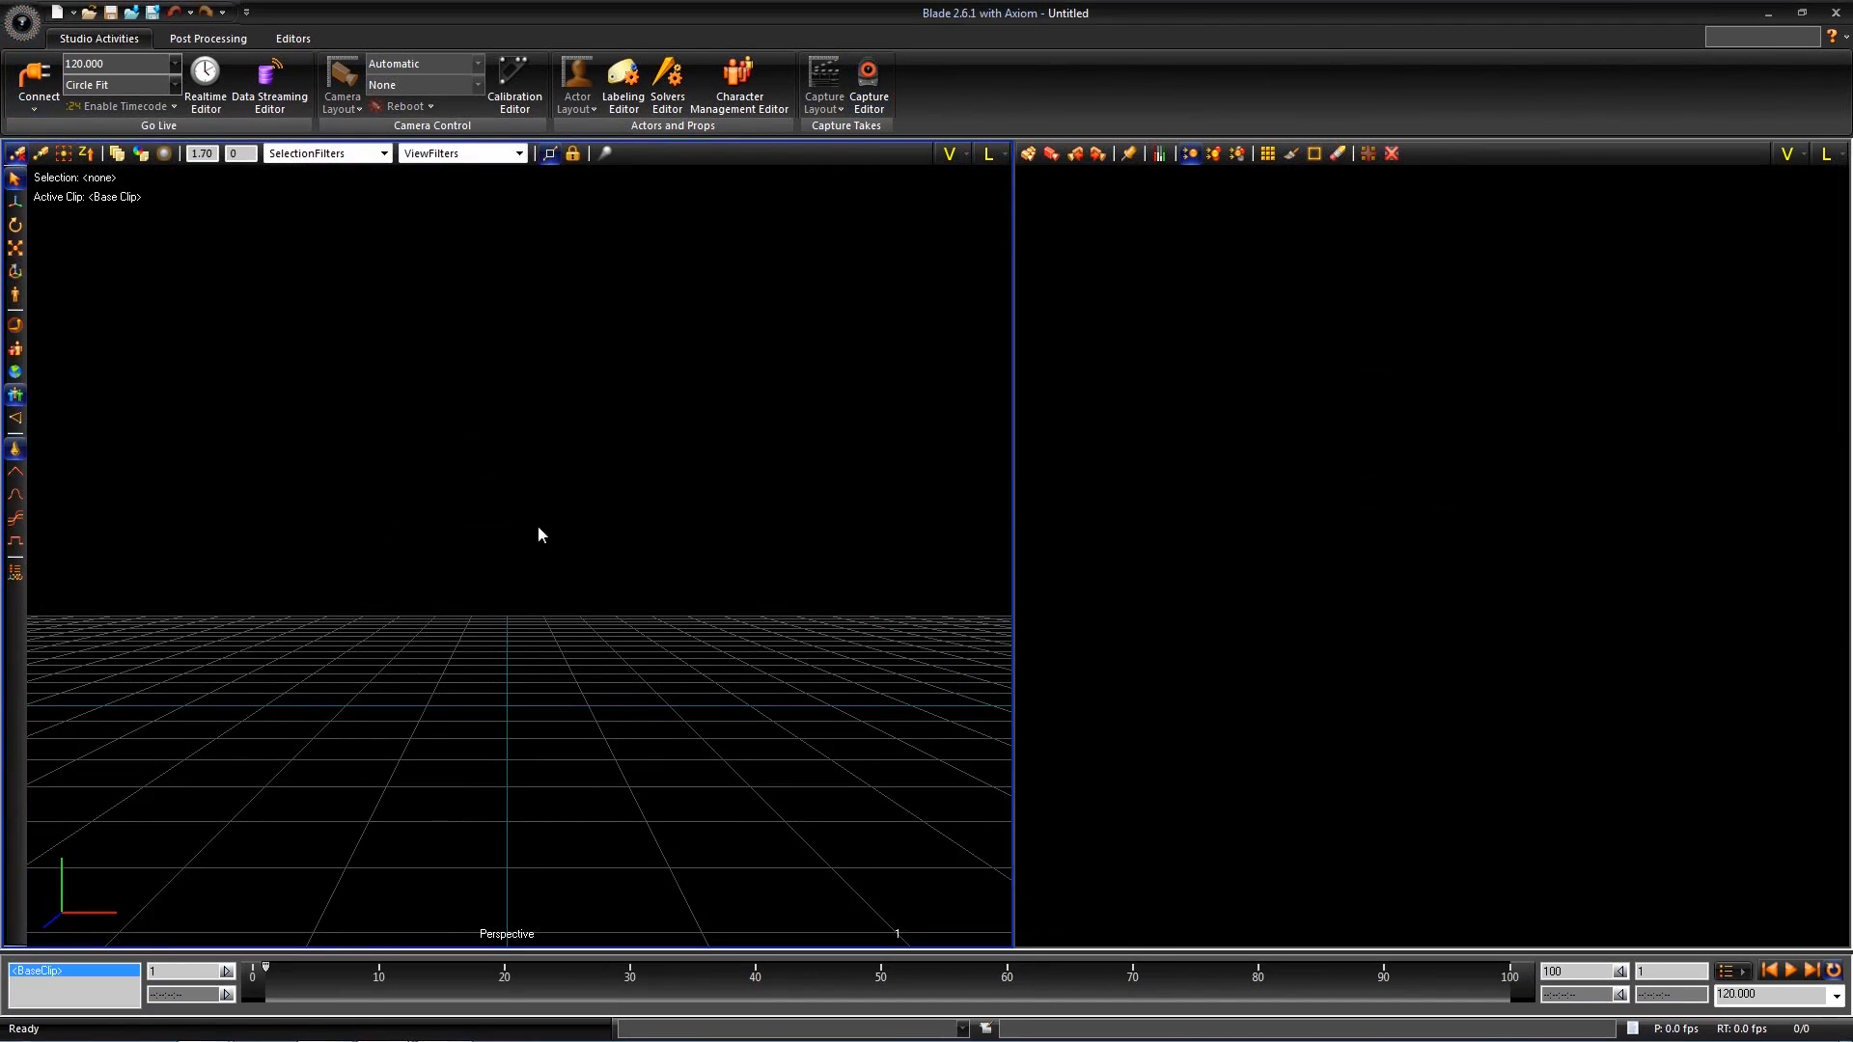
- Show Data Management and load the x2d file of the ROM take in the Morning session
{"action": "left_click", "coordinate": [24, 25]}
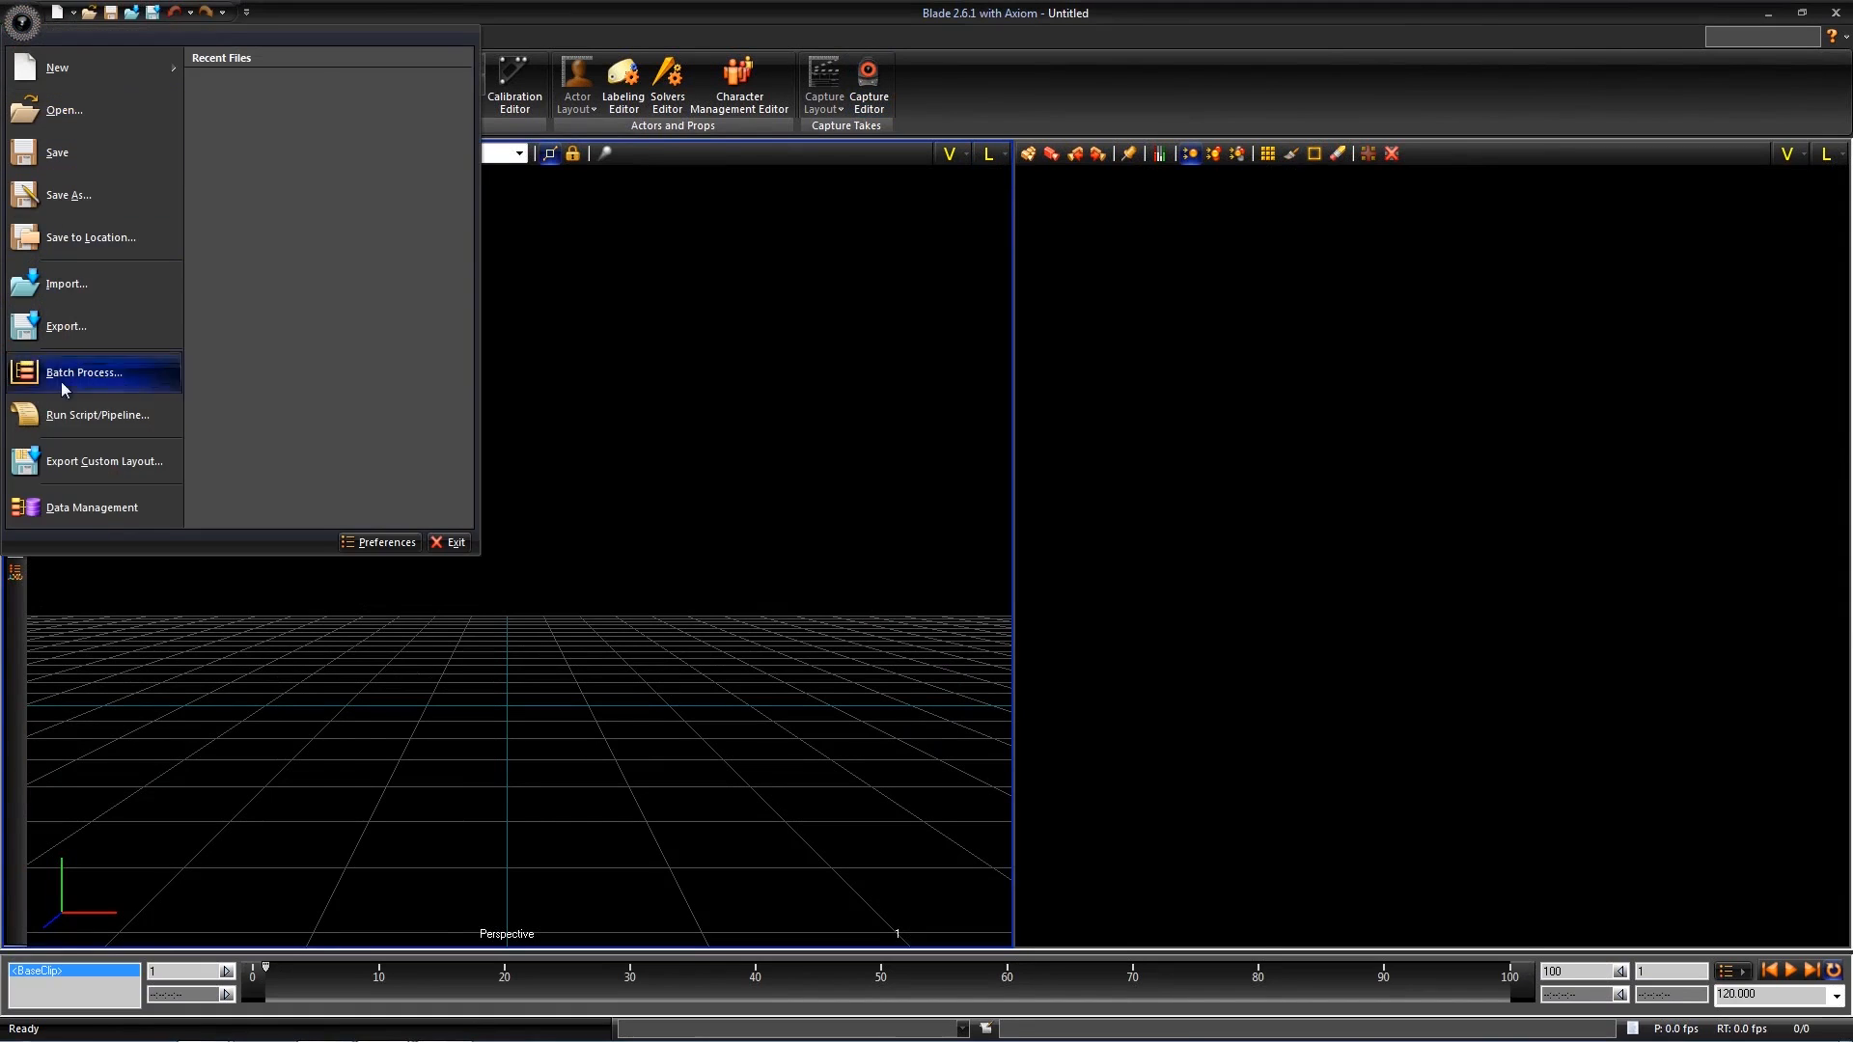
{"action": "left_click", "coordinate": [87, 508]}
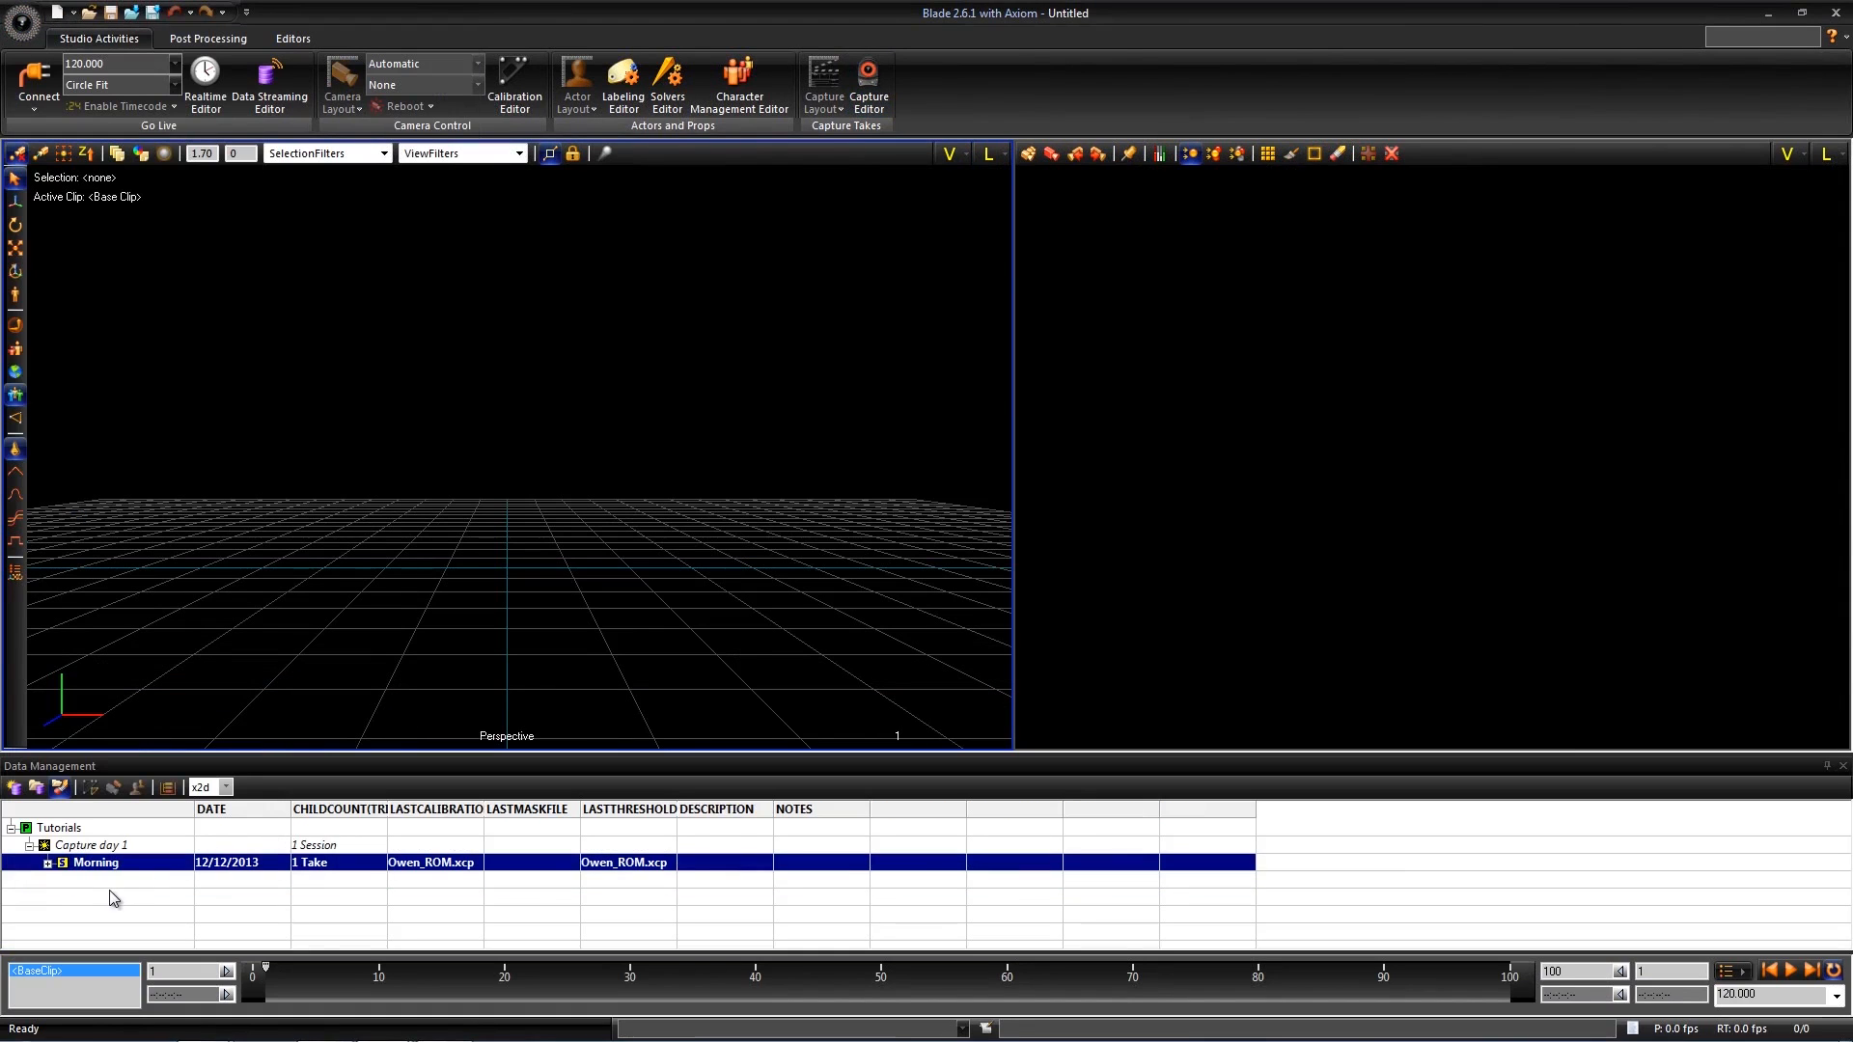
{"action": "left_click", "coordinate": [47, 863]}
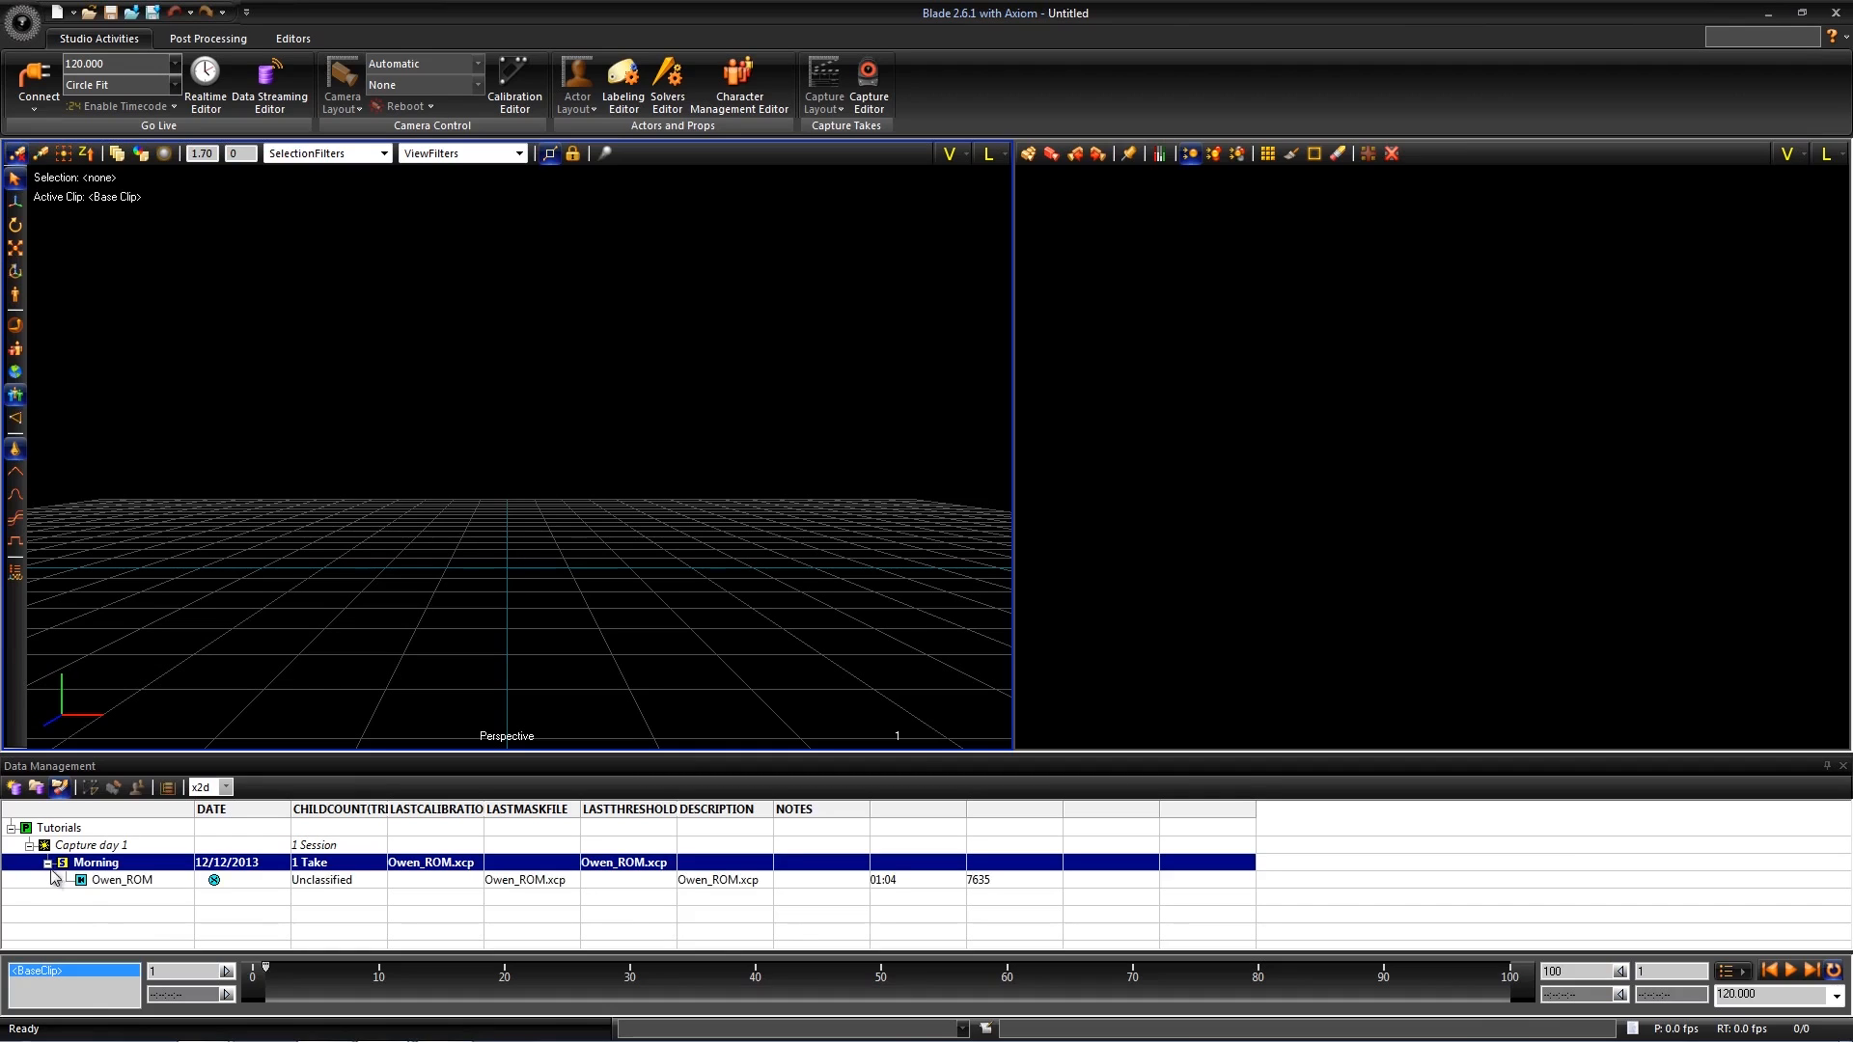
{"action": "left_click", "coordinate": [111, 882]}
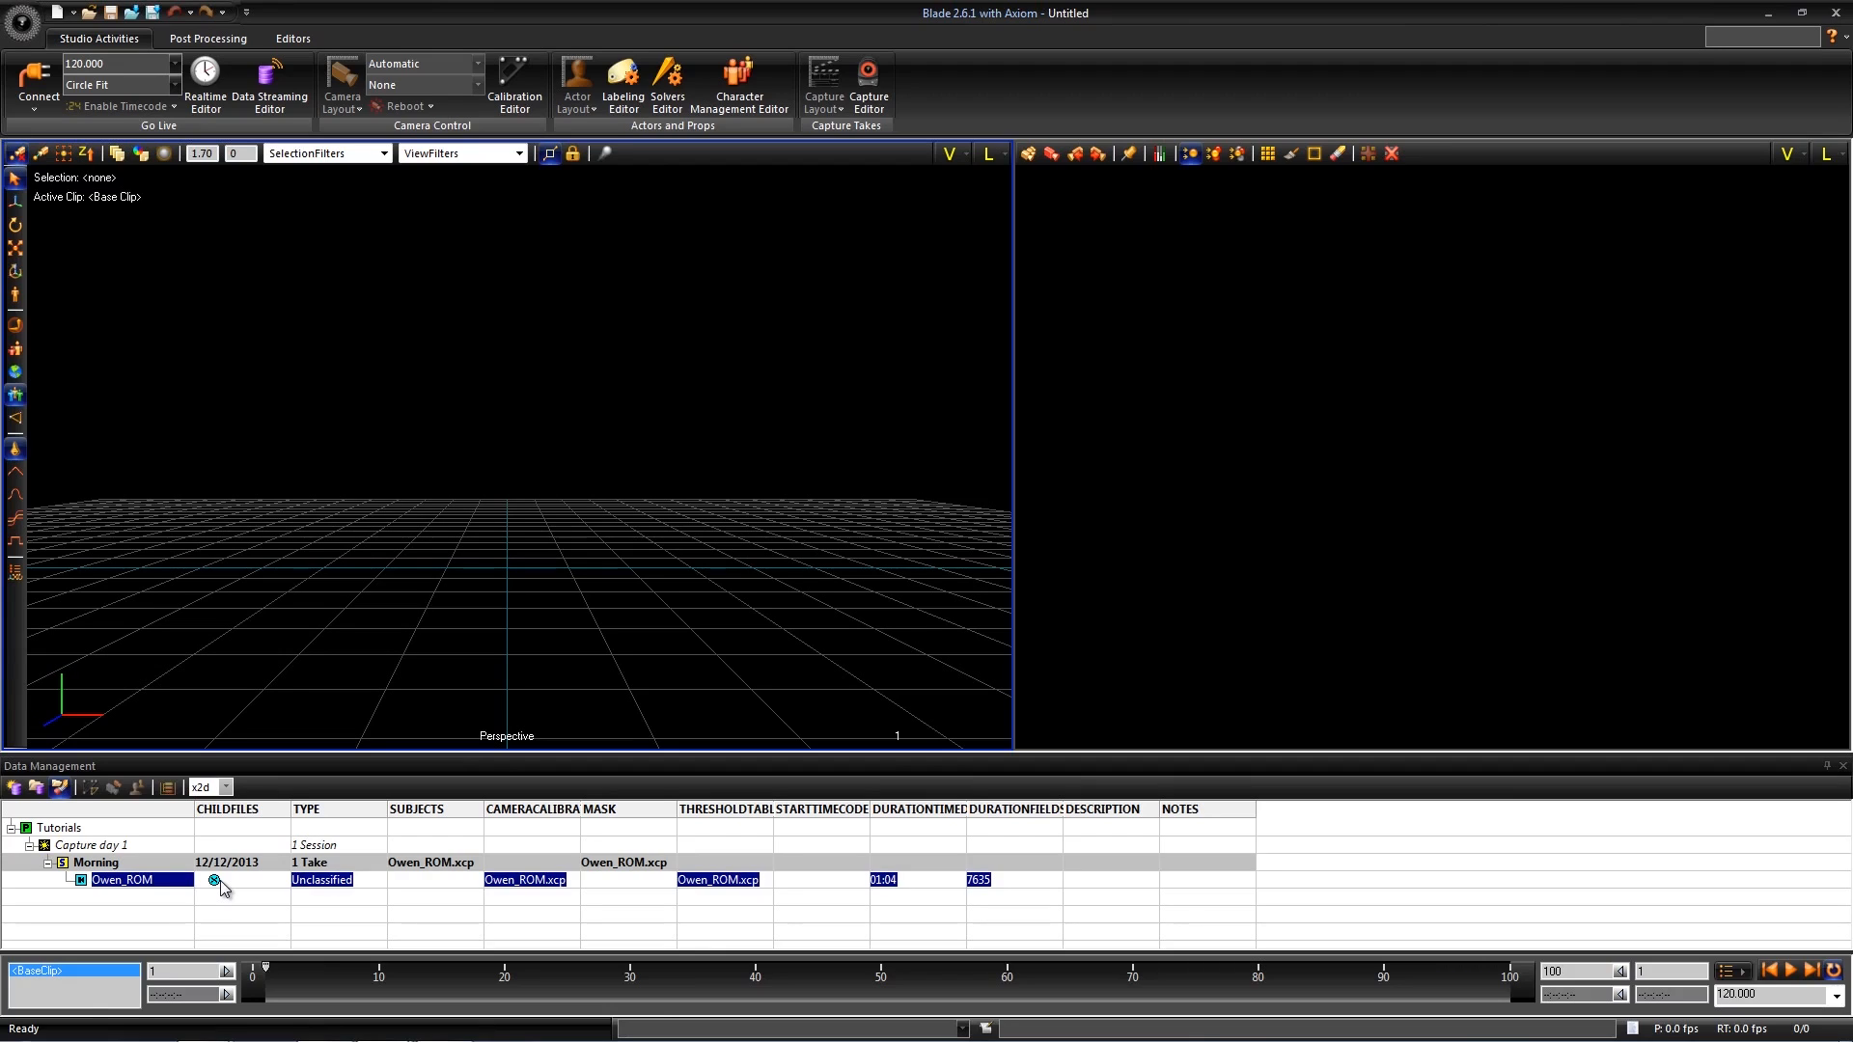
{"action": "double_click", "coordinate": [214, 881]}
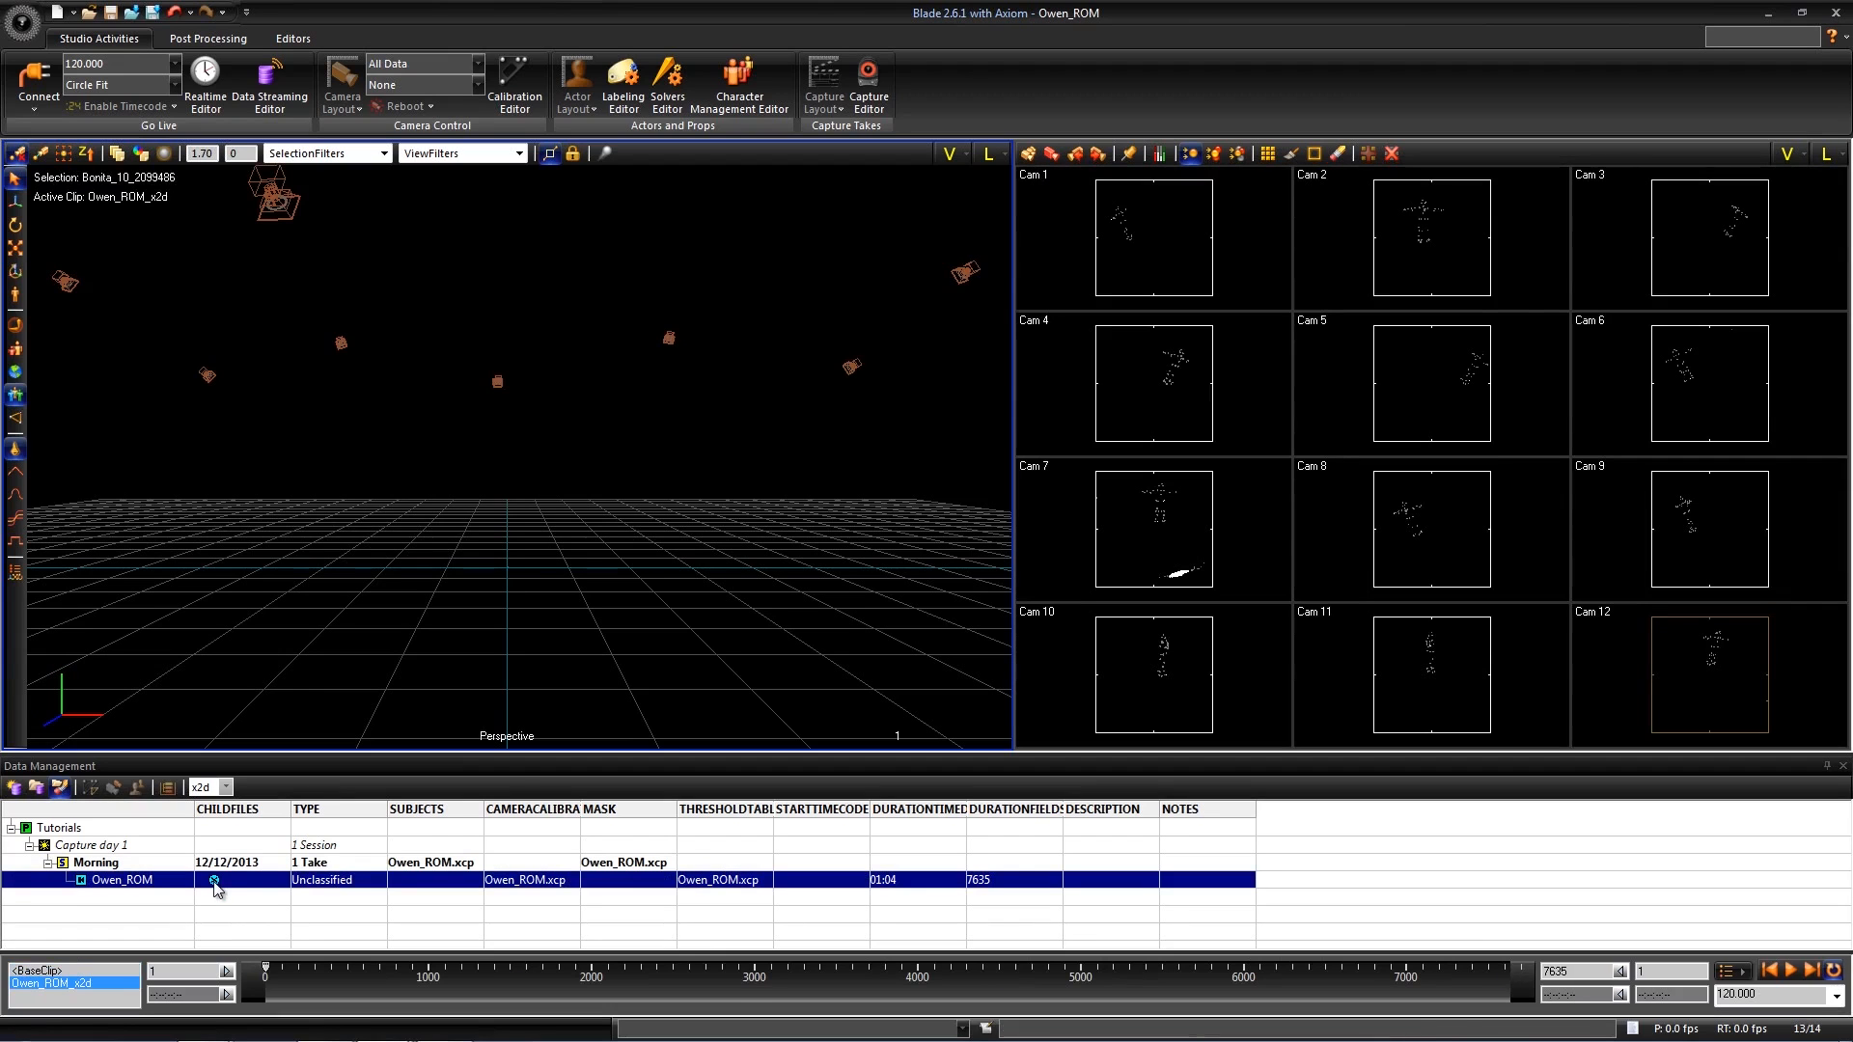
- Show the Labeling editor and display the reconstruction options for the actor setup
{"action": "left_click_drag", "start_coordinate": [618, 570], "coordinate": [616, 559], "text": "alt"}
{"action": "middle_click_drag", "start_coordinate": [1182, 389], "coordinate": [1175, 391], "text": "alt"}
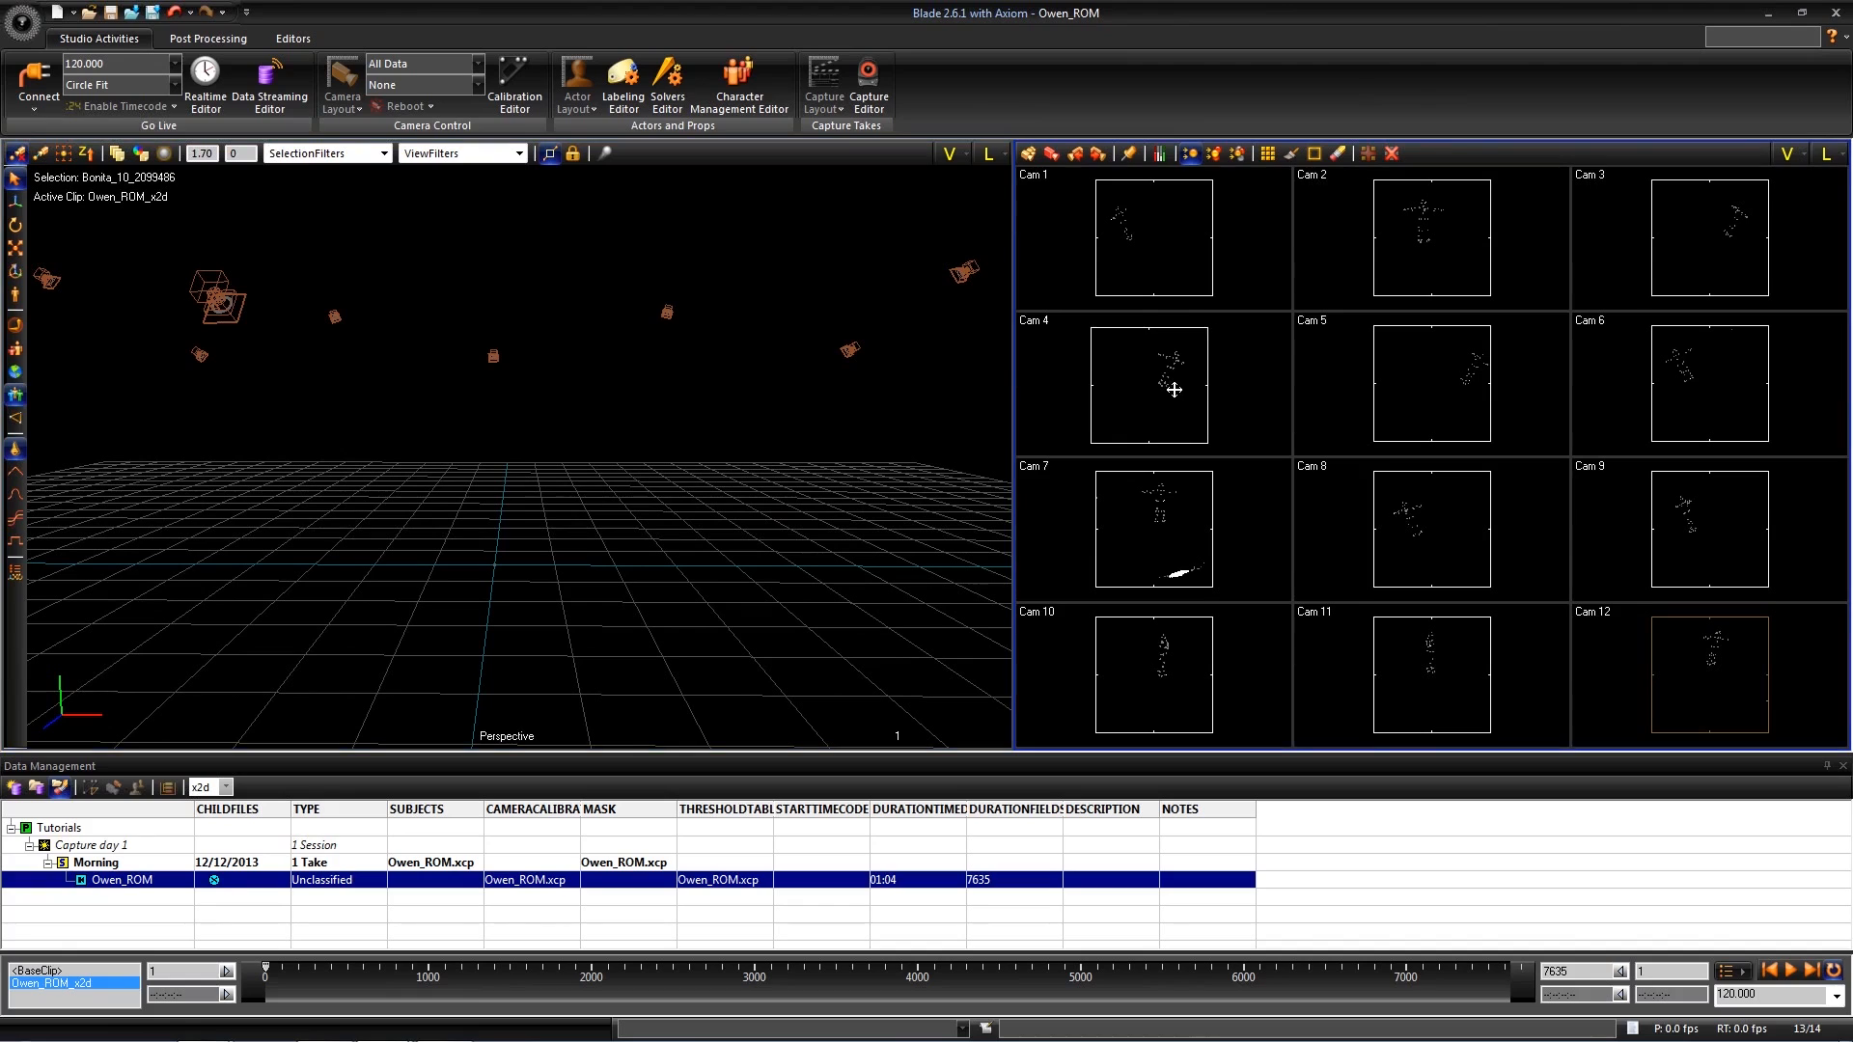
{"action": "mouse_move", "coordinate": [267, 968]}
{"action": "left_mouse_down"}
{"action": "mouse_move", "coordinate": [780, 958]}
{"action": "mouse_move", "coordinate": [1032, 982]}
{"action": "mouse_move", "coordinate": [257, 961]}
{"action": "left_mouse_up"}
{"action": "left_click", "coordinate": [623, 94]}
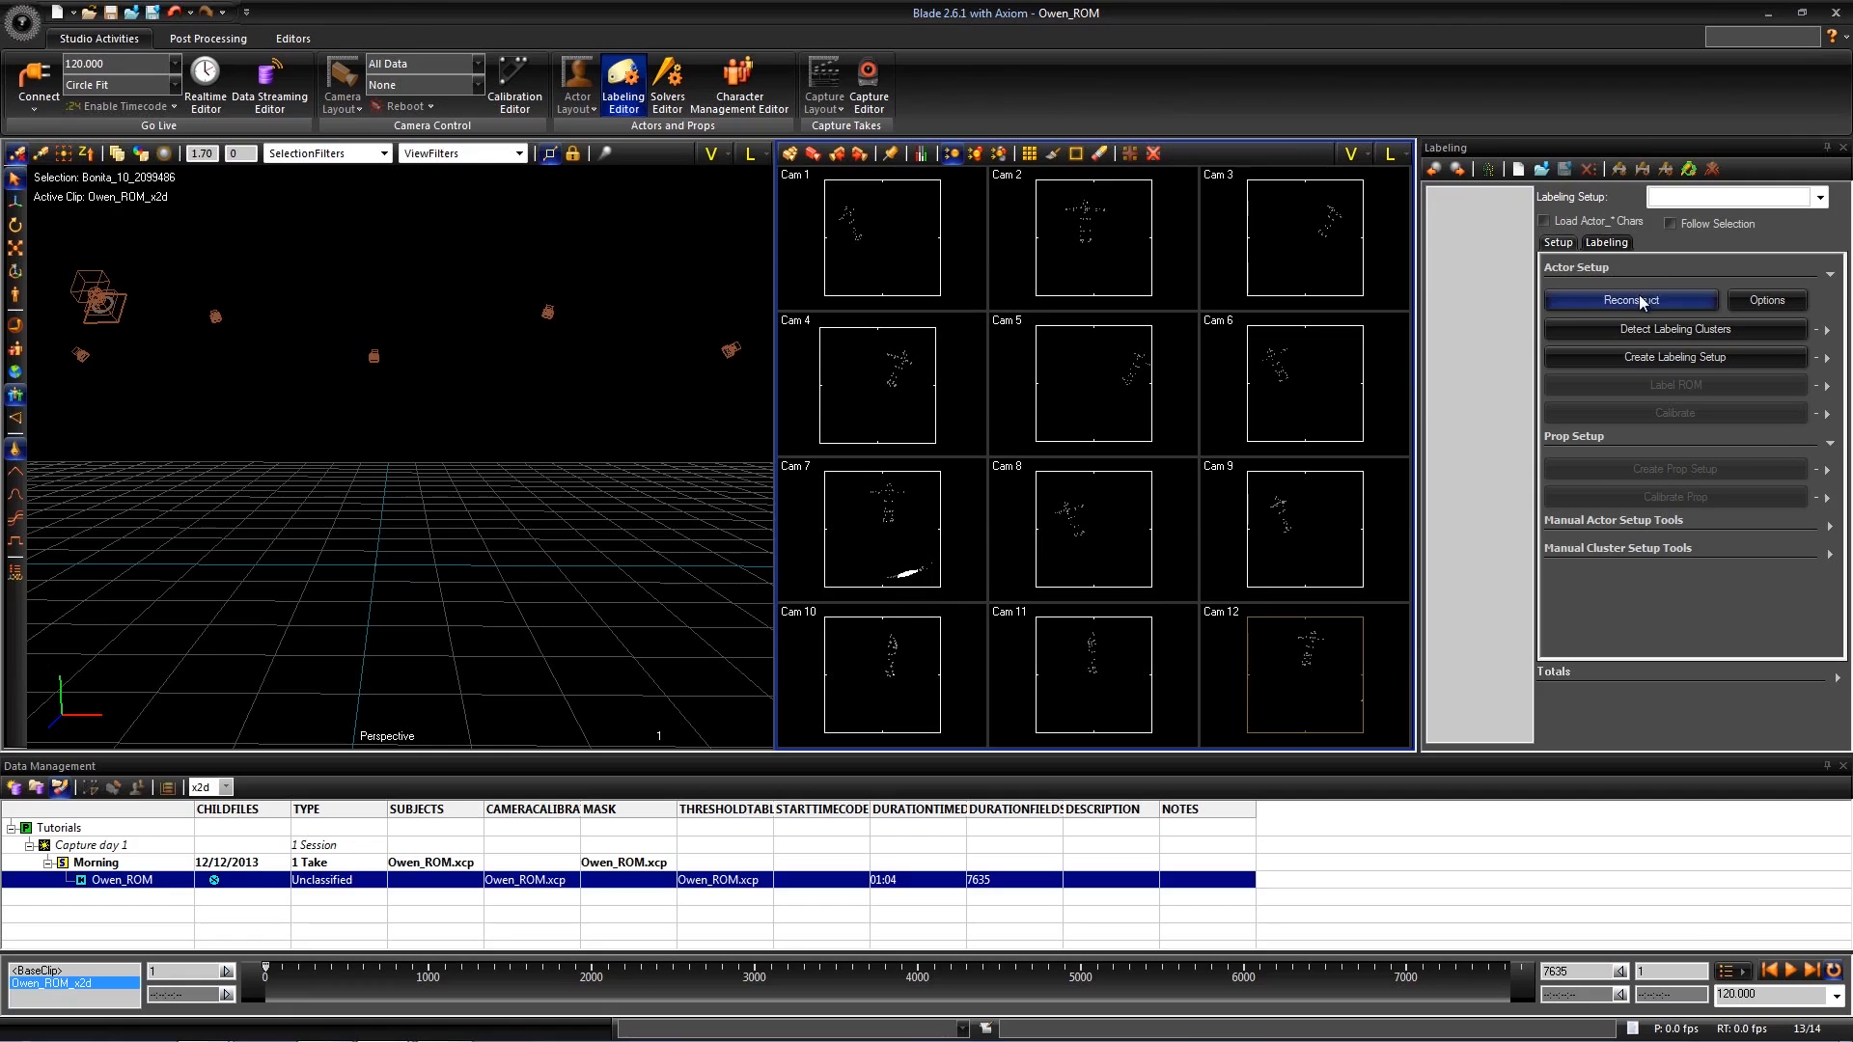
{"action": "left_click", "coordinate": [1768, 299]}
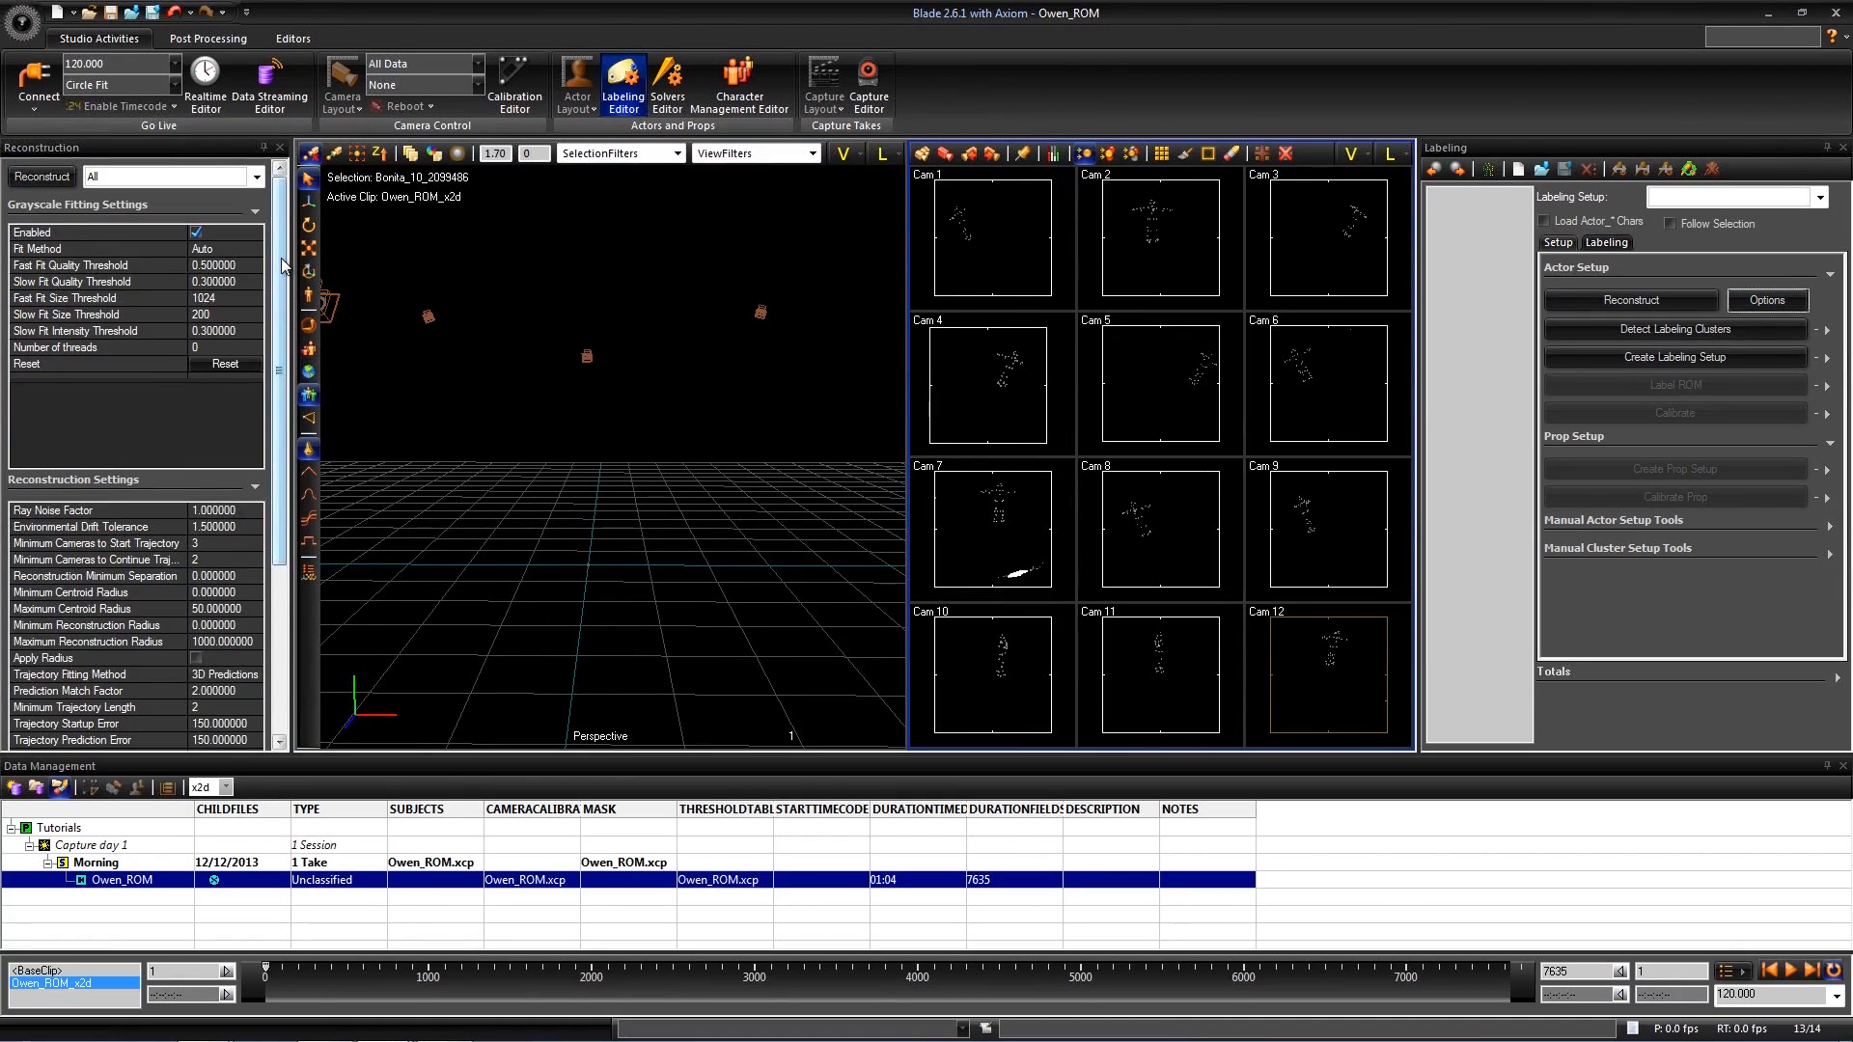
{"action": "left_click_drag", "start_coordinate": [283, 265], "coordinate": [283, 329]}
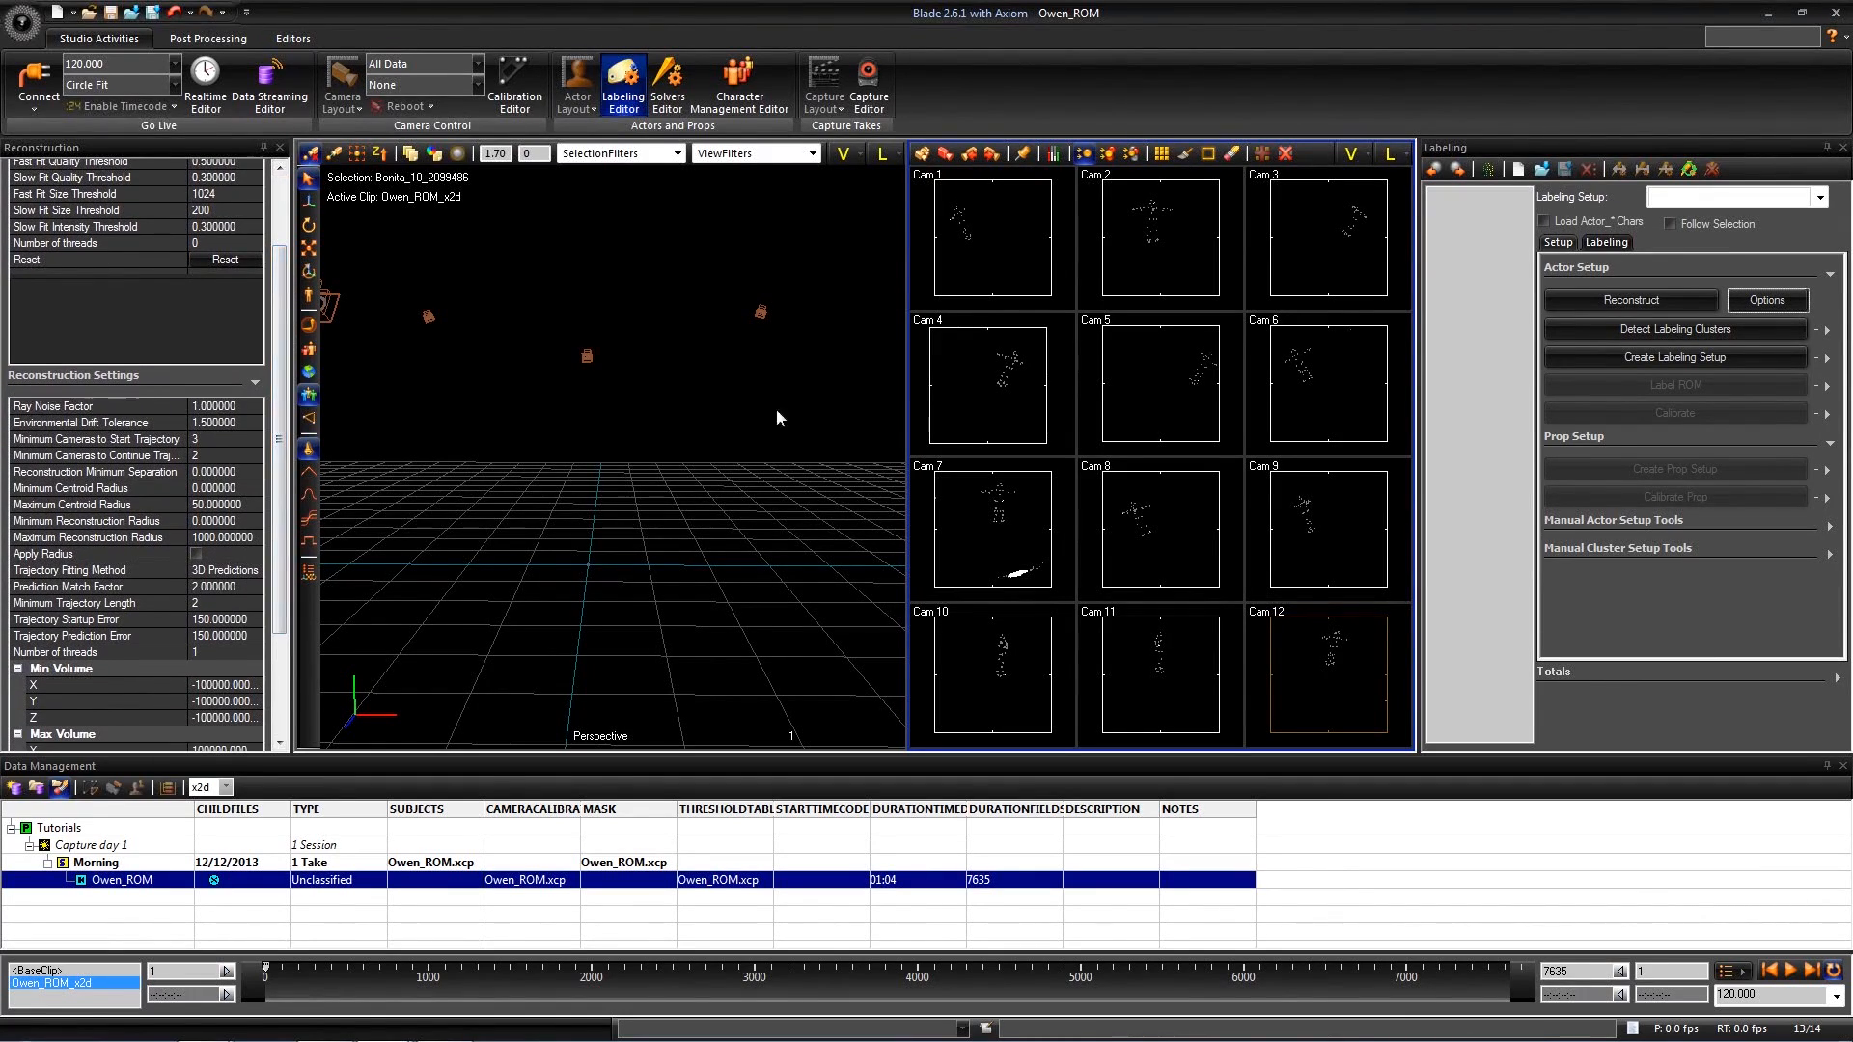
- Reconstruct the 3D marker trajectories of the loaded ROM take with the current settings
{"action": "left_click", "coordinate": [1732, 37]}
{"action": "left_click", "coordinate": [572, 442]}
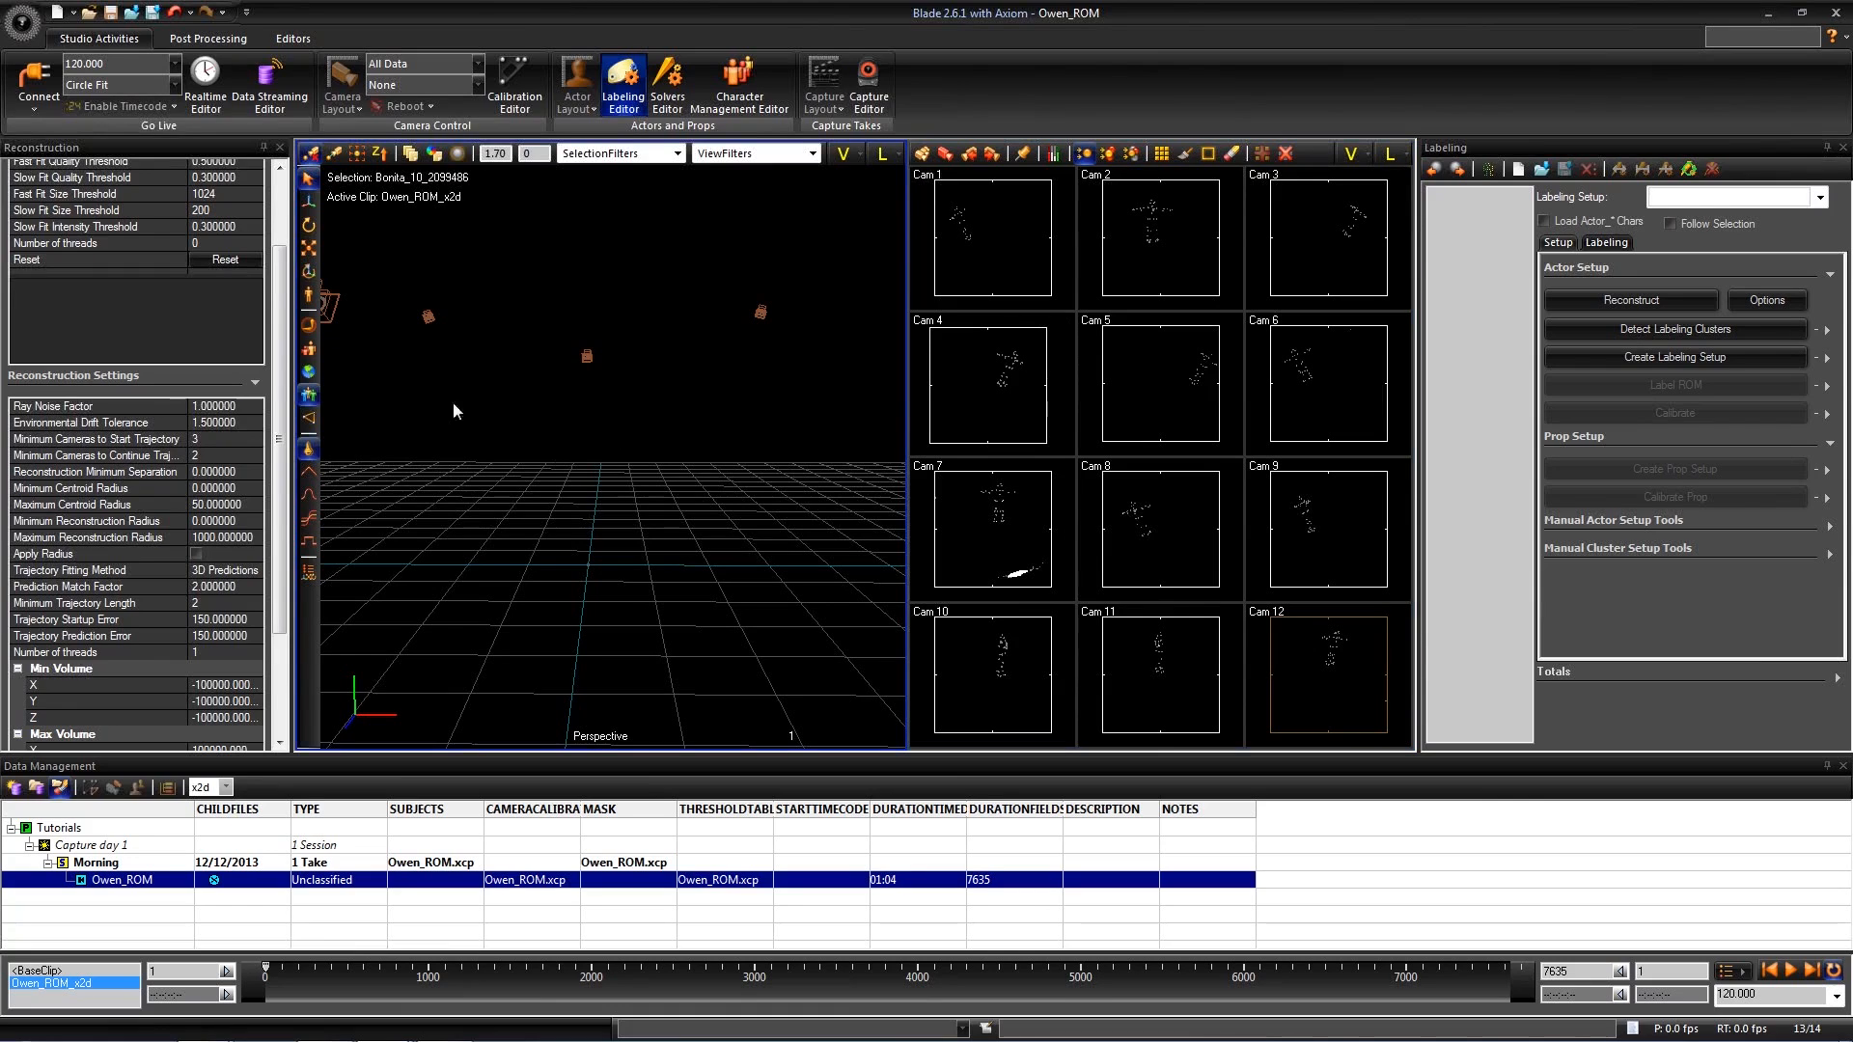
{"action": "left_click", "coordinate": [1618, 299]}
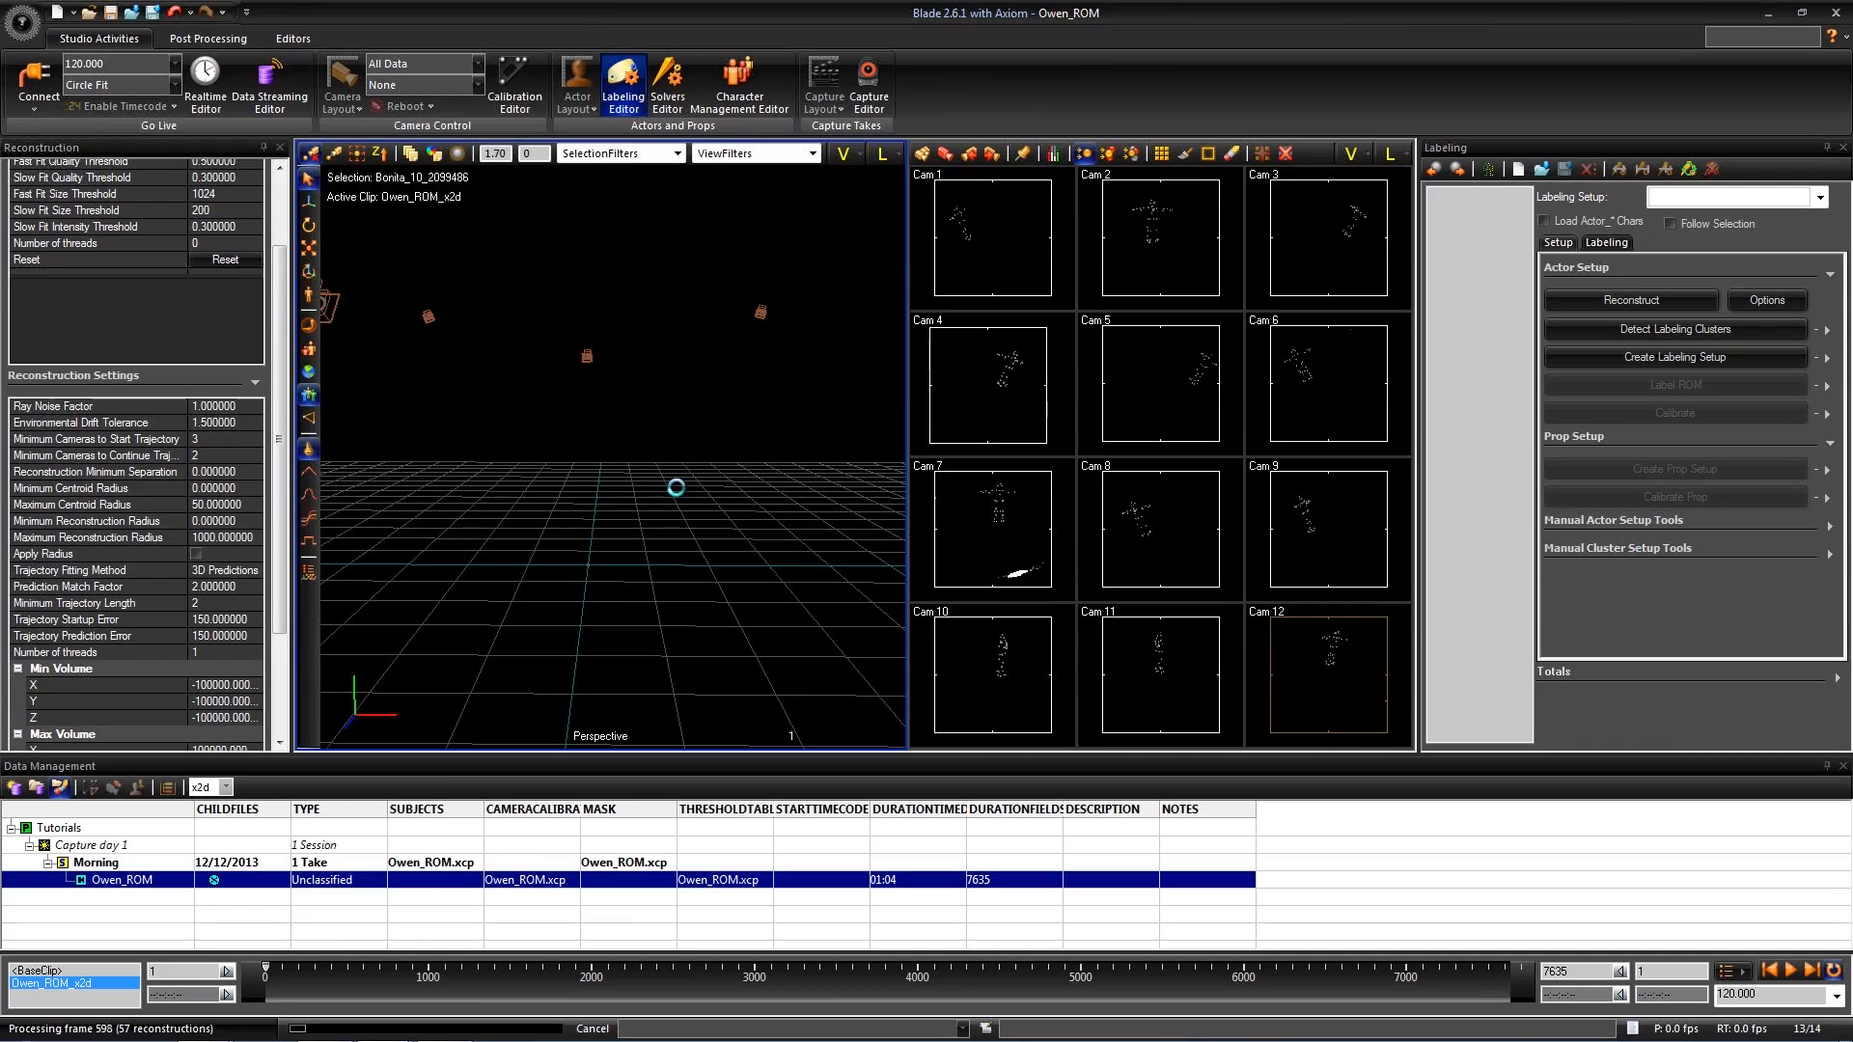
{"action": "mouse_move", "coordinate": [691, 509]}
{"action": "left_mouse_down", "text": "alt"}
{"action": "mouse_move", "coordinate": [729, 547]}
{"action": "mouse_move", "coordinate": [694, 538]}
{"action": "mouse_move", "coordinate": [709, 413]}
{"action": "mouse_move", "coordinate": [731, 445]}
{"action": "left_mouse_up", "text": "alt"}
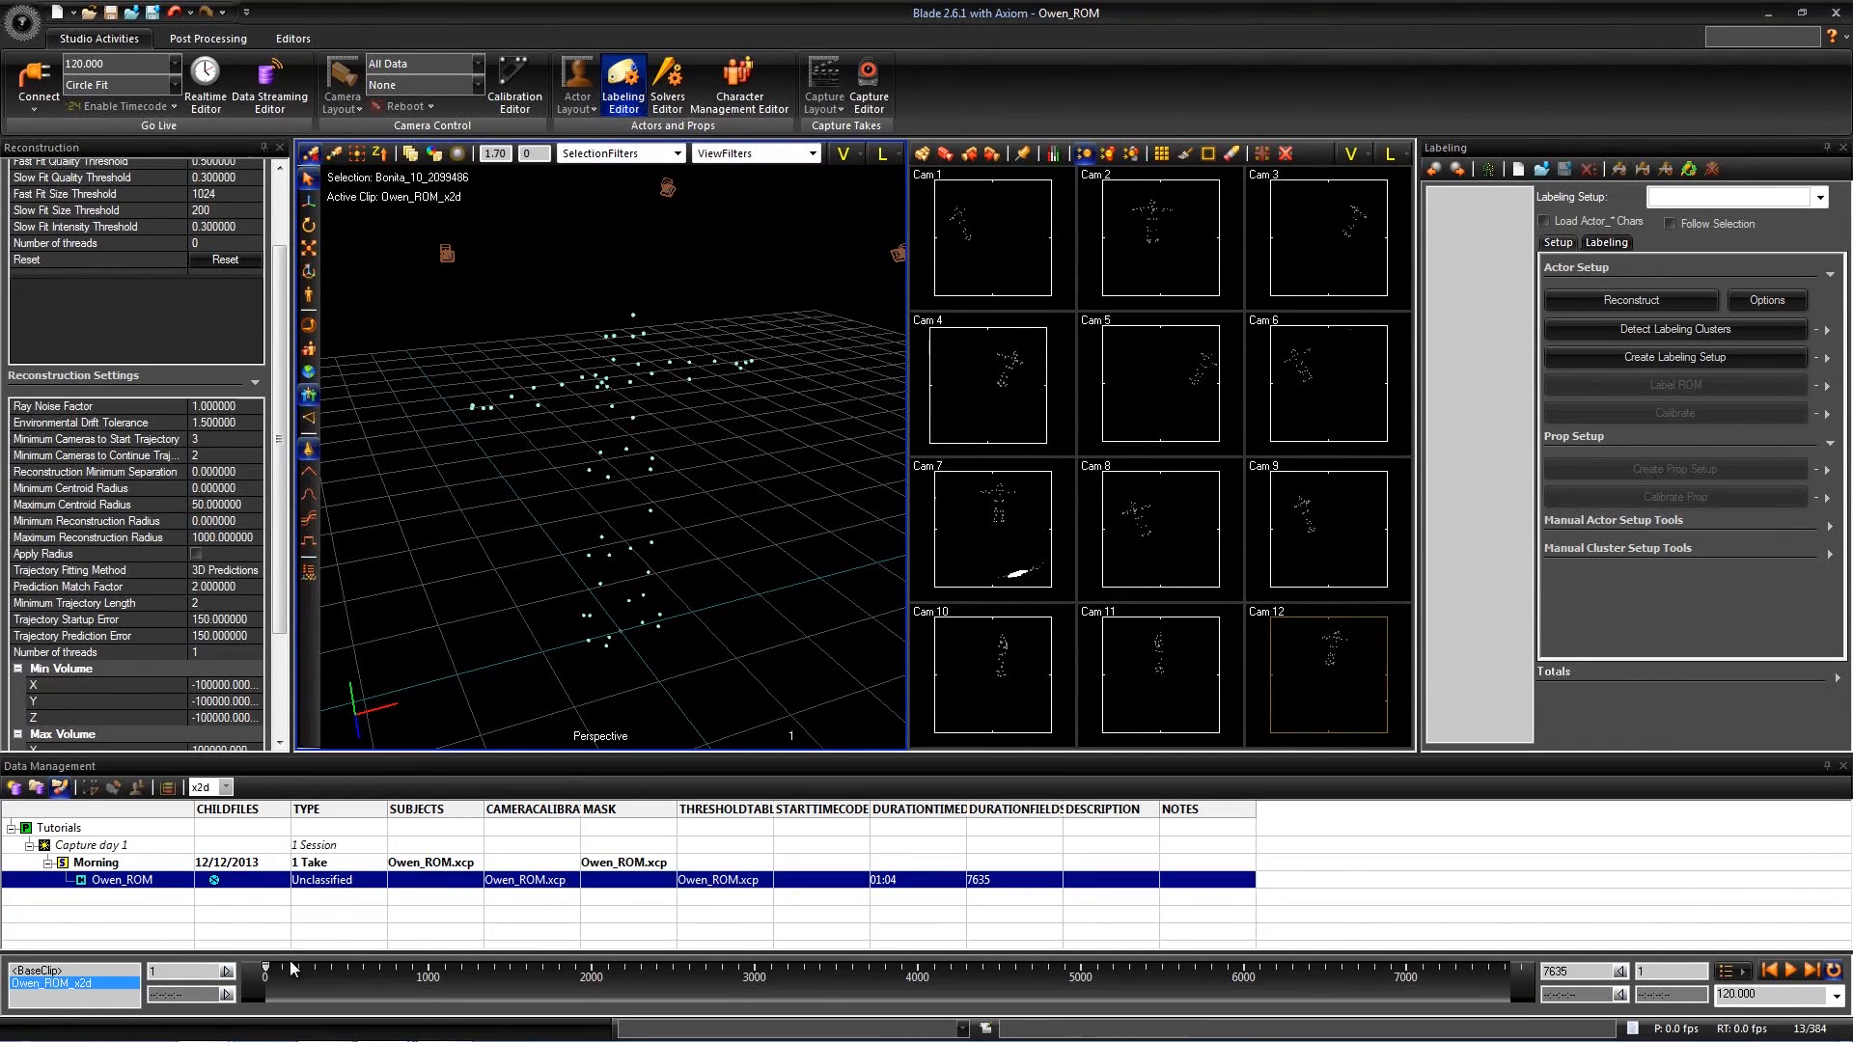
- Move the current time to frame 45, where the actor's markers form a T-pose, and inspect the reconstruction
{"action": "mouse_move", "coordinate": [267, 969]}
{"action": "left_mouse_down"}
{"action": "mouse_move", "coordinate": [695, 993]}
{"action": "mouse_move", "coordinate": [246, 962]}
{"action": "mouse_move", "coordinate": [272, 963]}
{"action": "left_mouse_up"}
{"action": "left_click_drag", "start_coordinate": [533, 550], "coordinate": [546, 548], "text": "alt"}
{"action": "key", "text": "Right"}
{"action": "left_click_drag", "start_coordinate": [726, 553], "coordinate": [1042, 468], "text": "alt"}
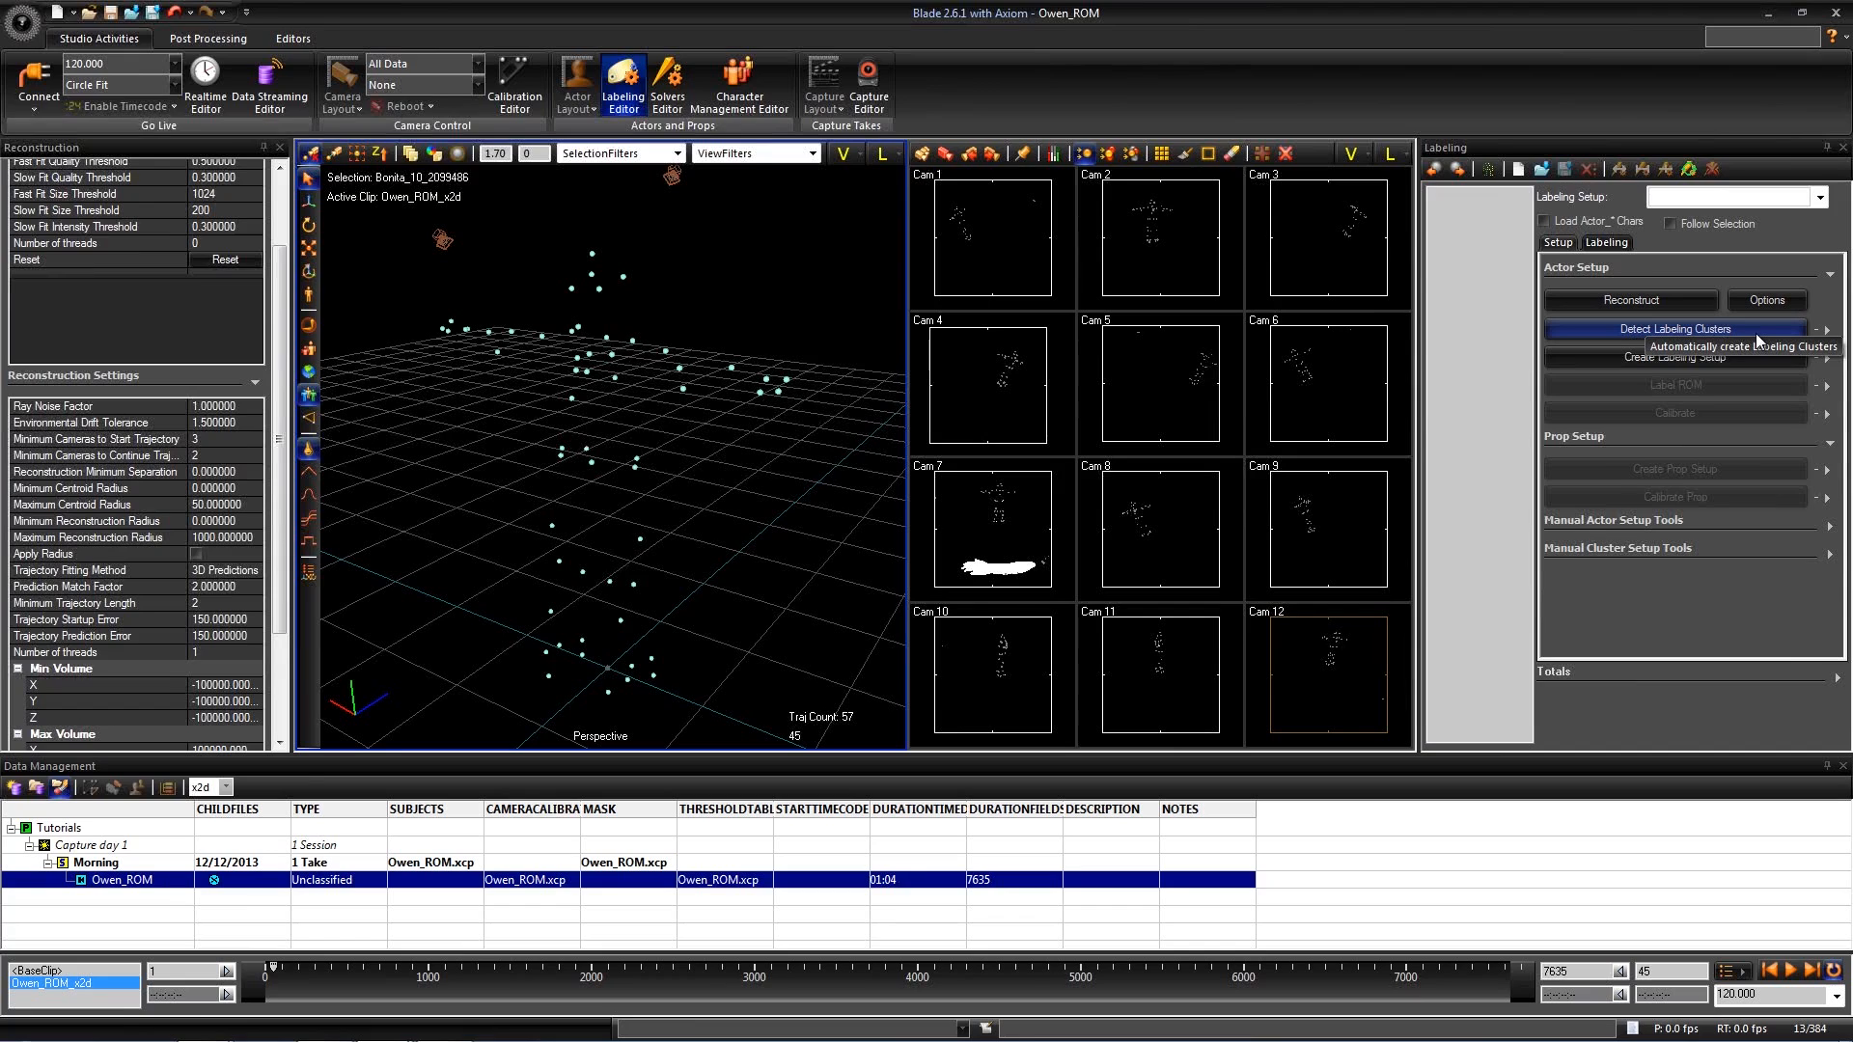
- Detect the labeling clusters with Min Markers at 4 and Autolabel Clusters enabled, and inspect the cluster on the actor
{"action": "left_click", "coordinate": [1827, 331]}
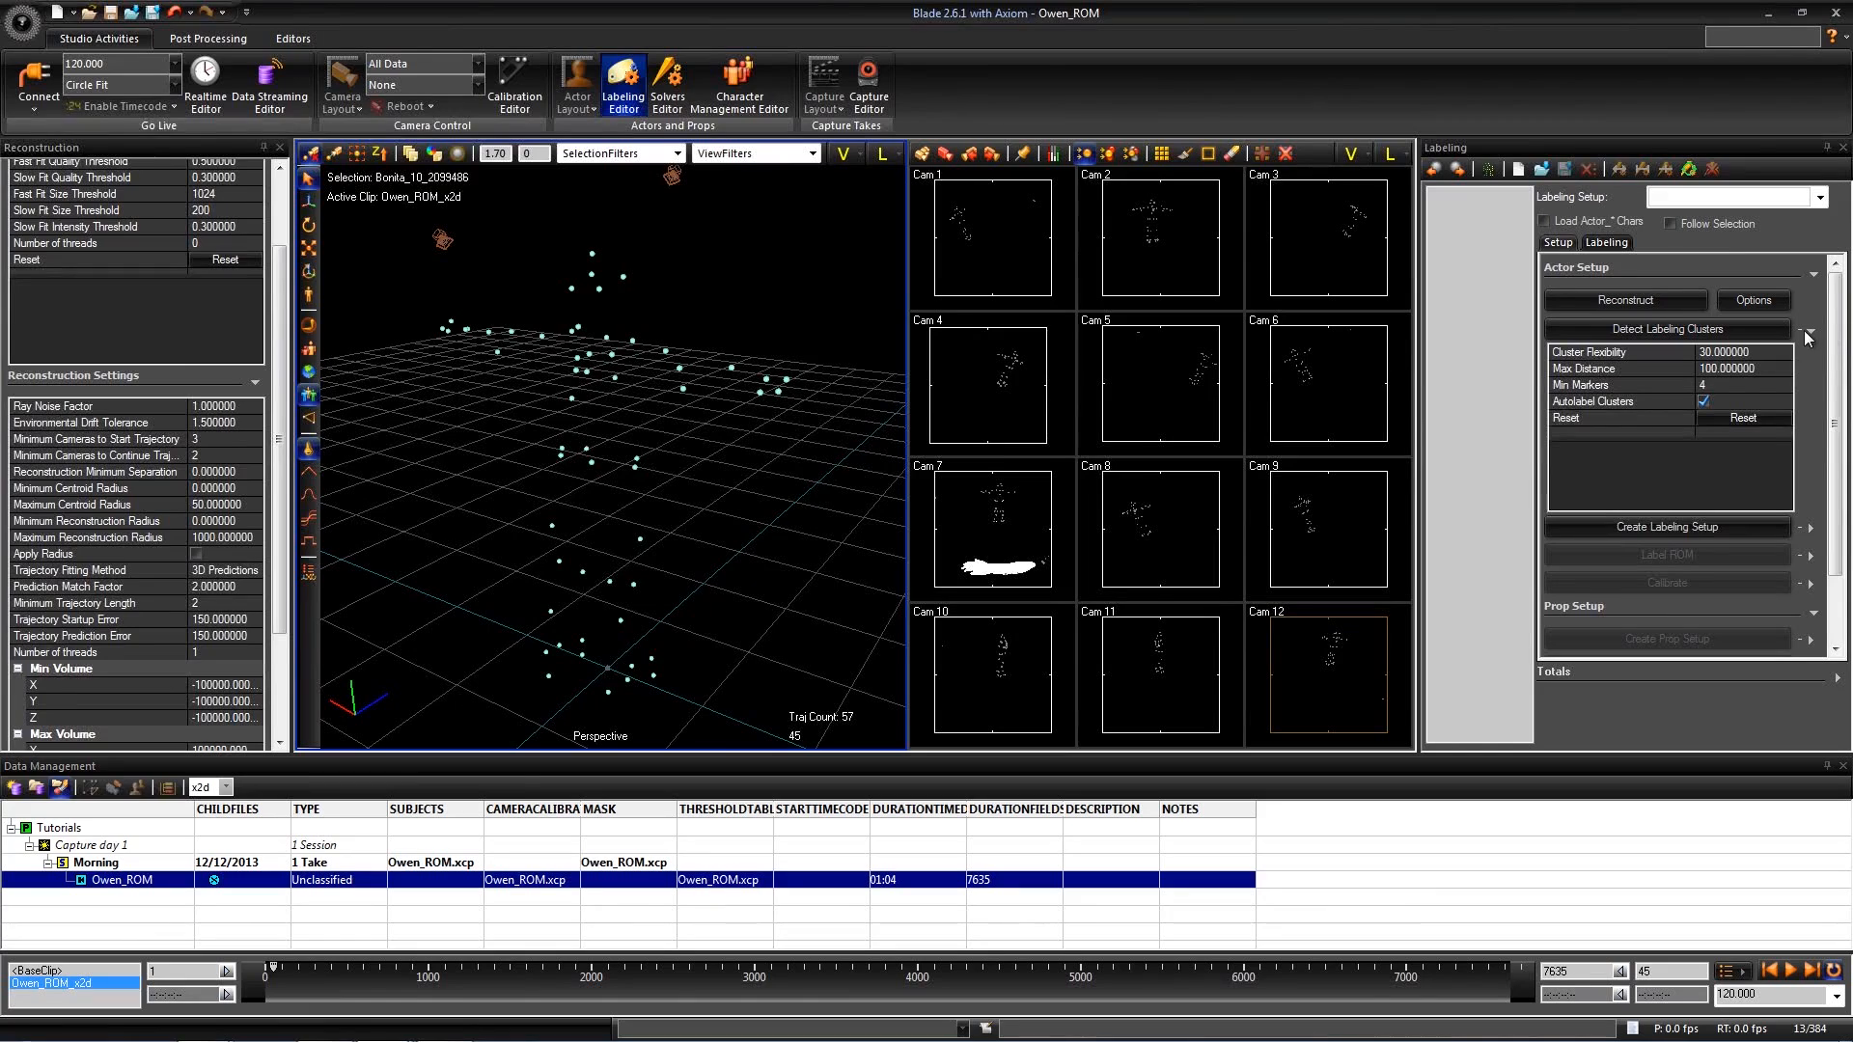
{"action": "left_click", "coordinate": [1703, 386]}
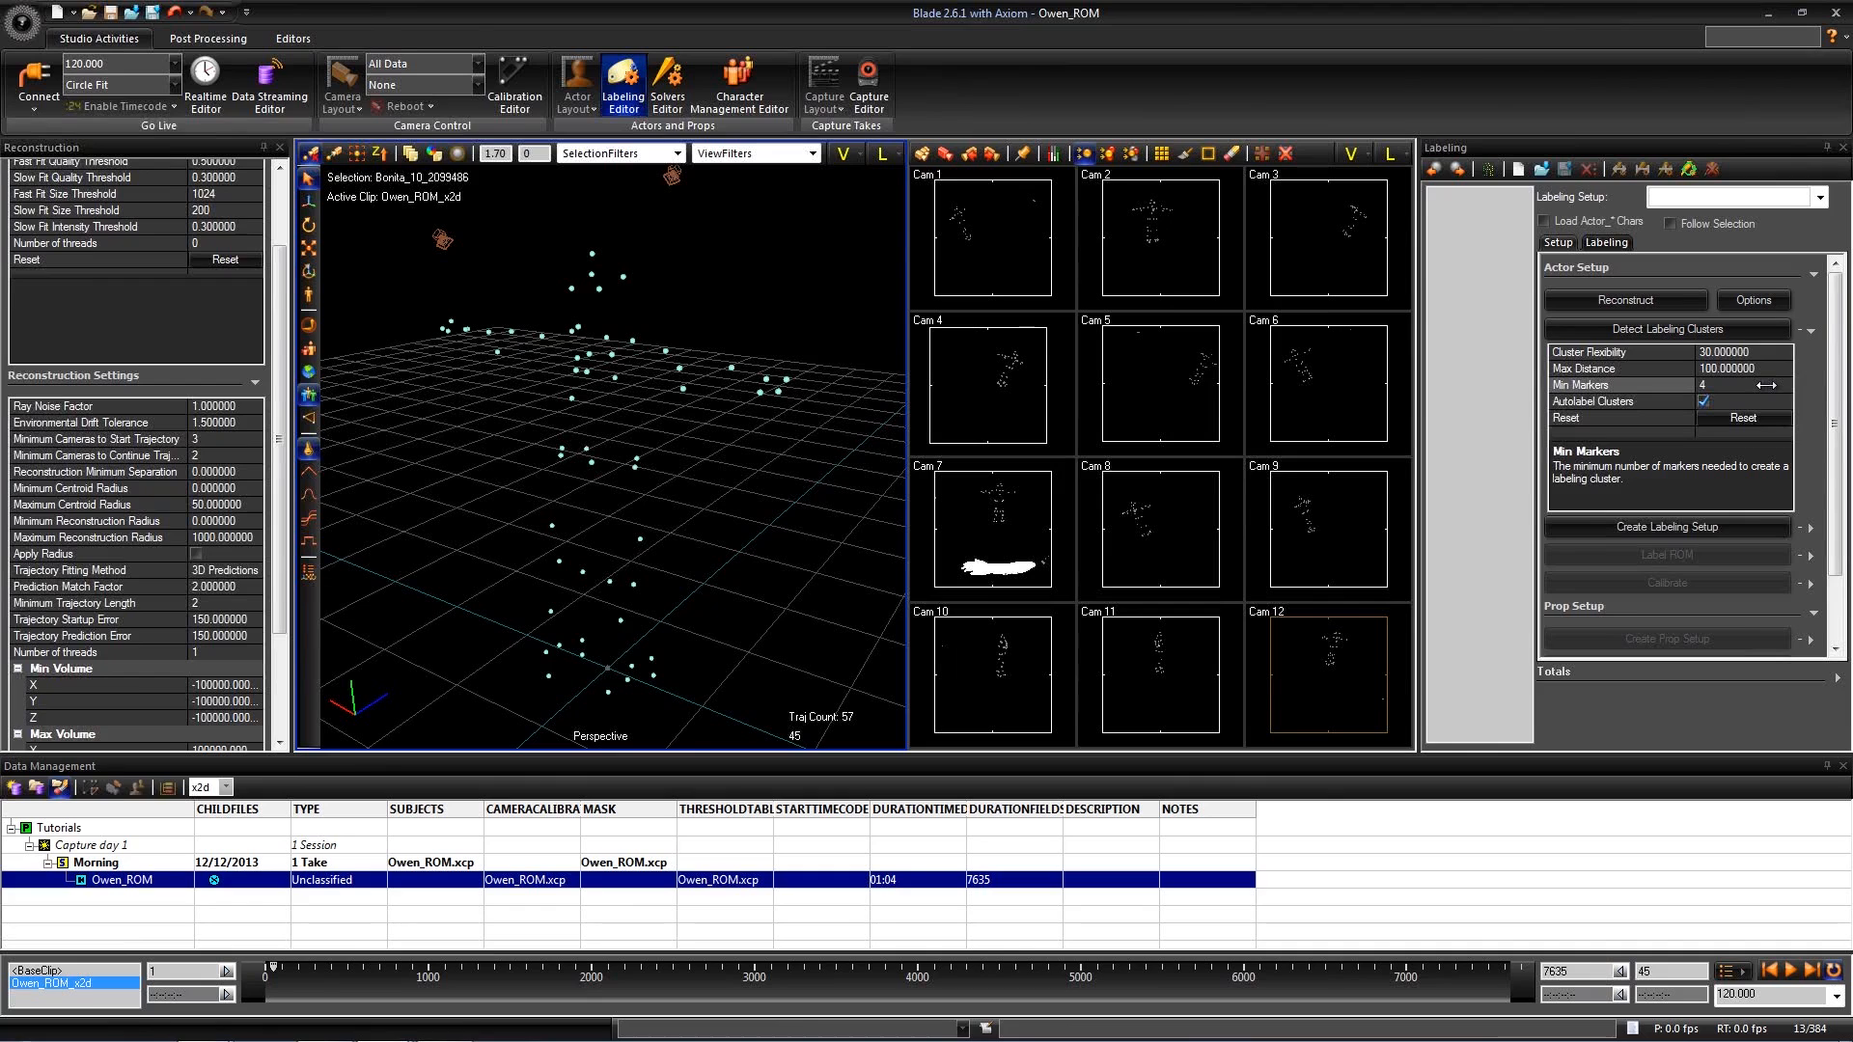
{"action": "left_click", "coordinate": [1709, 330]}
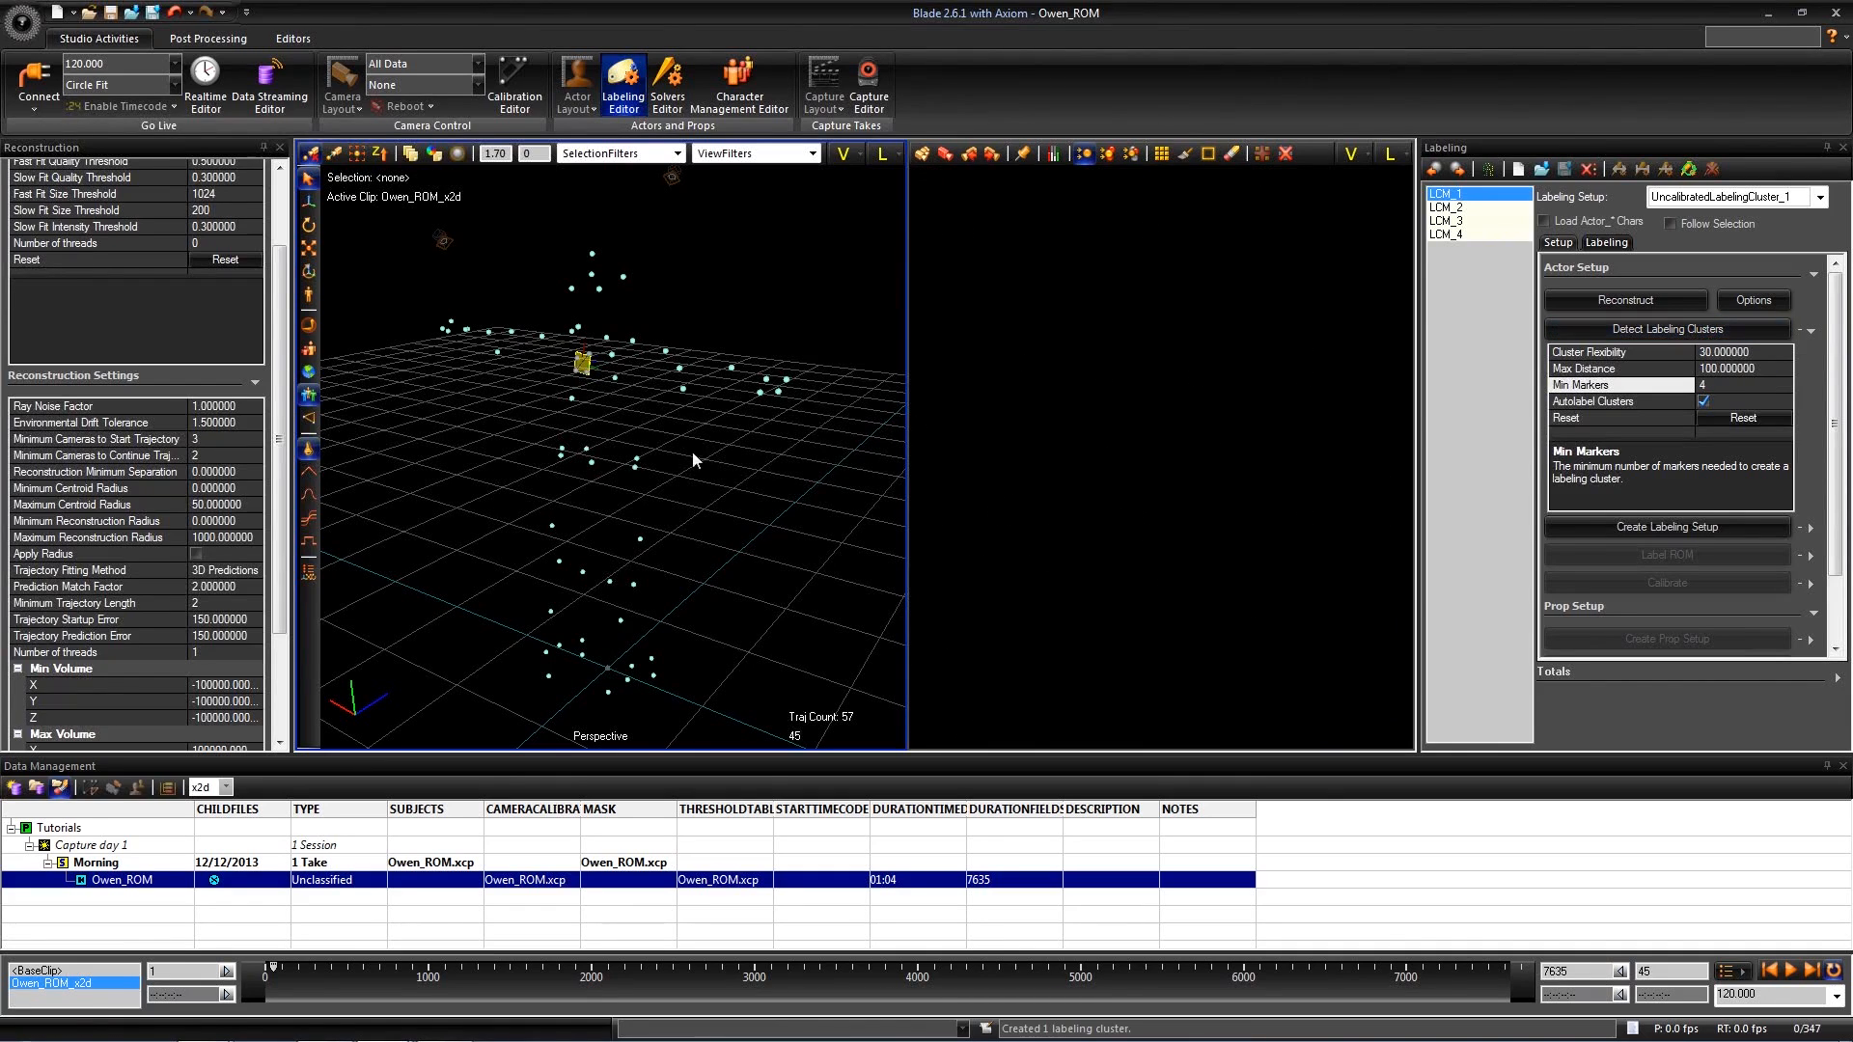
{"action": "left_click_drag", "start_coordinate": [716, 436], "coordinate": [599, 415], "text": "alt"}
{"action": "right_click_drag", "start_coordinate": [600, 415], "coordinate": [637, 348], "text": "alt"}
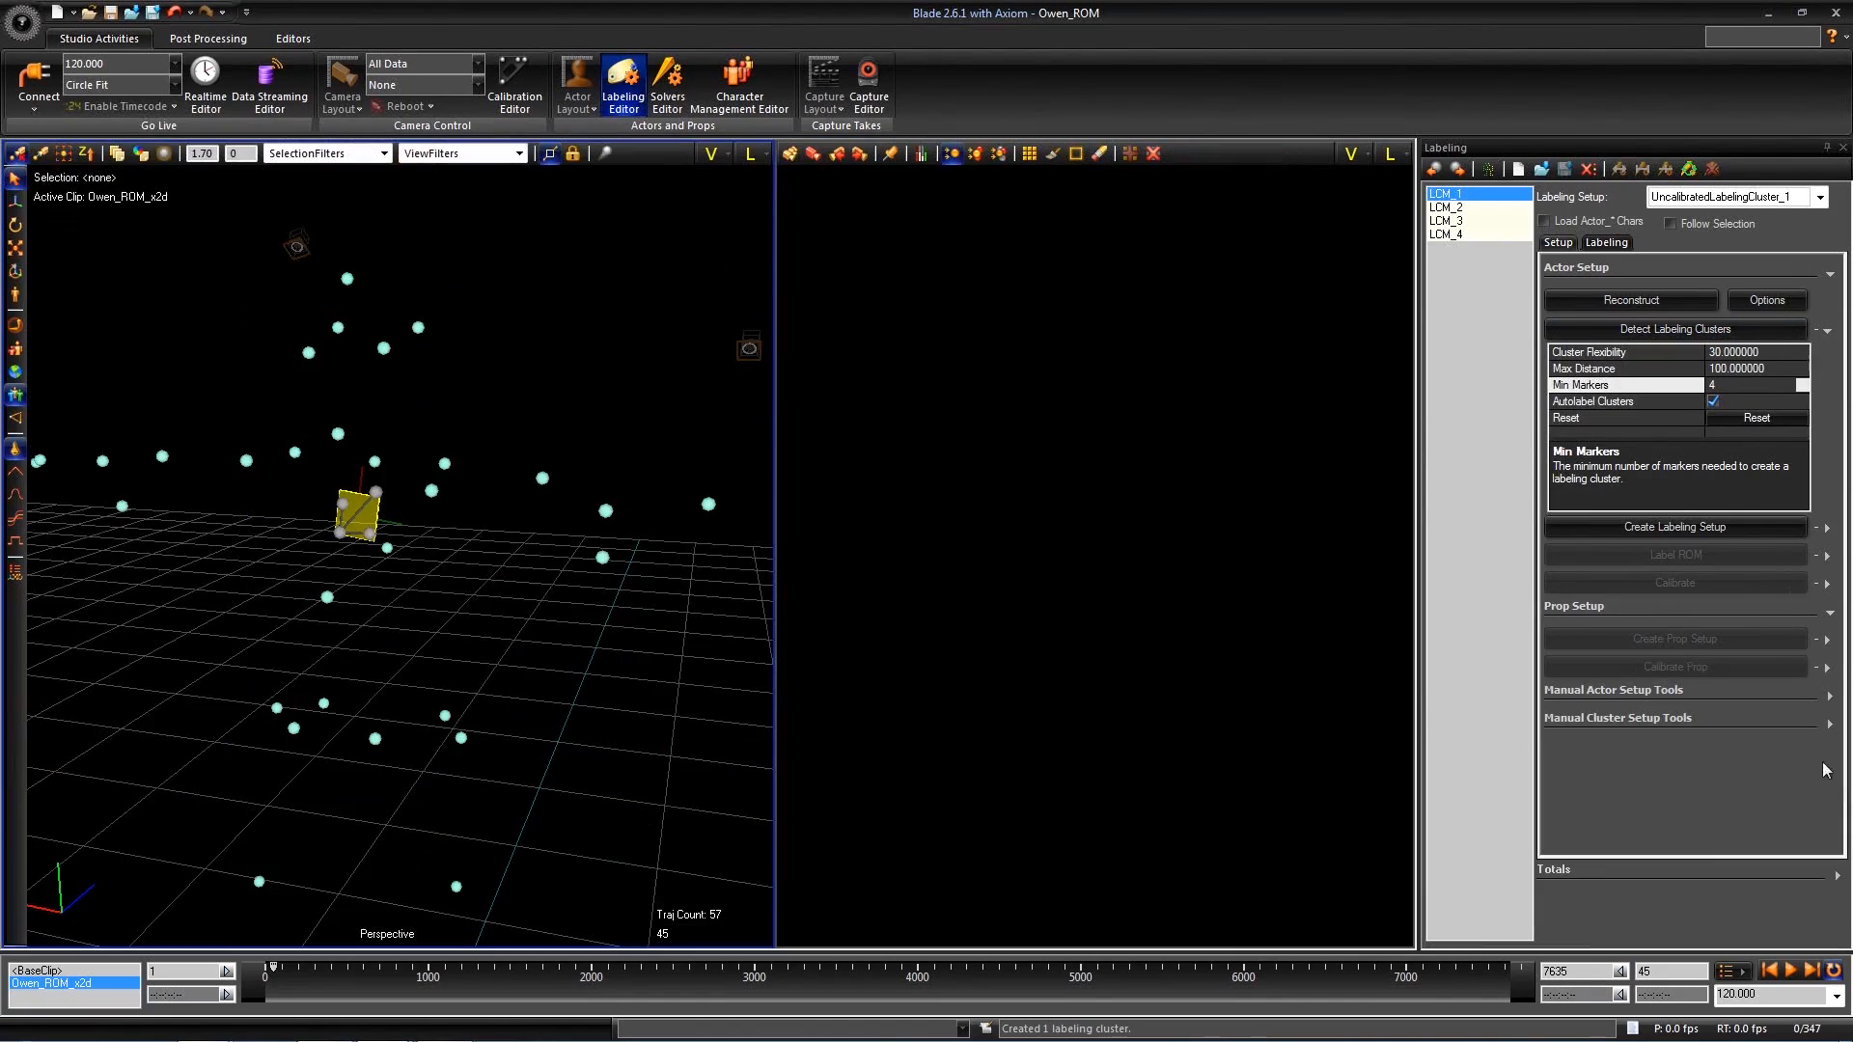
- Display the labeling setup options, keeping Finger Markers at None and Middle Waist Markers Location at Sides
{"action": "left_click", "coordinate": [1827, 330]}
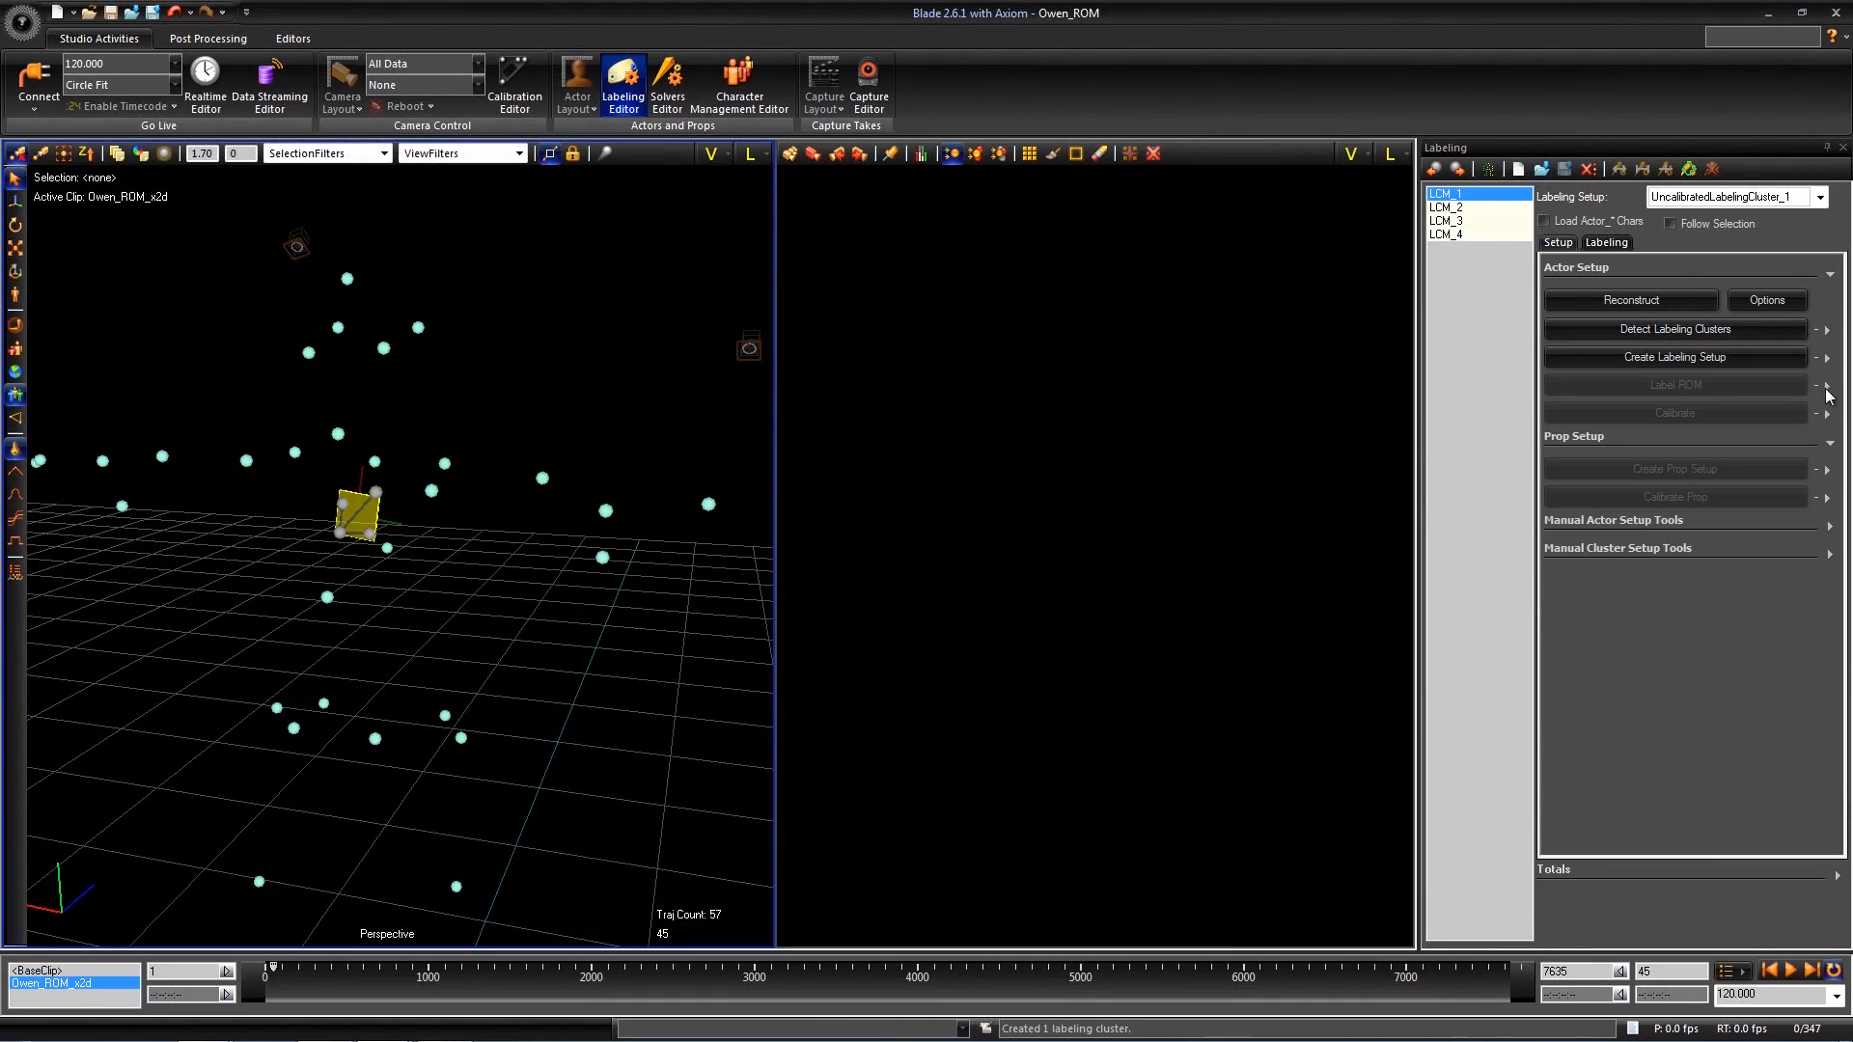
{"action": "right_click_drag", "start_coordinate": [494, 565], "coordinate": [550, 703], "text": "alt"}
{"action": "left_click_drag", "start_coordinate": [550, 704], "coordinate": [1480, 413], "text": "alt"}
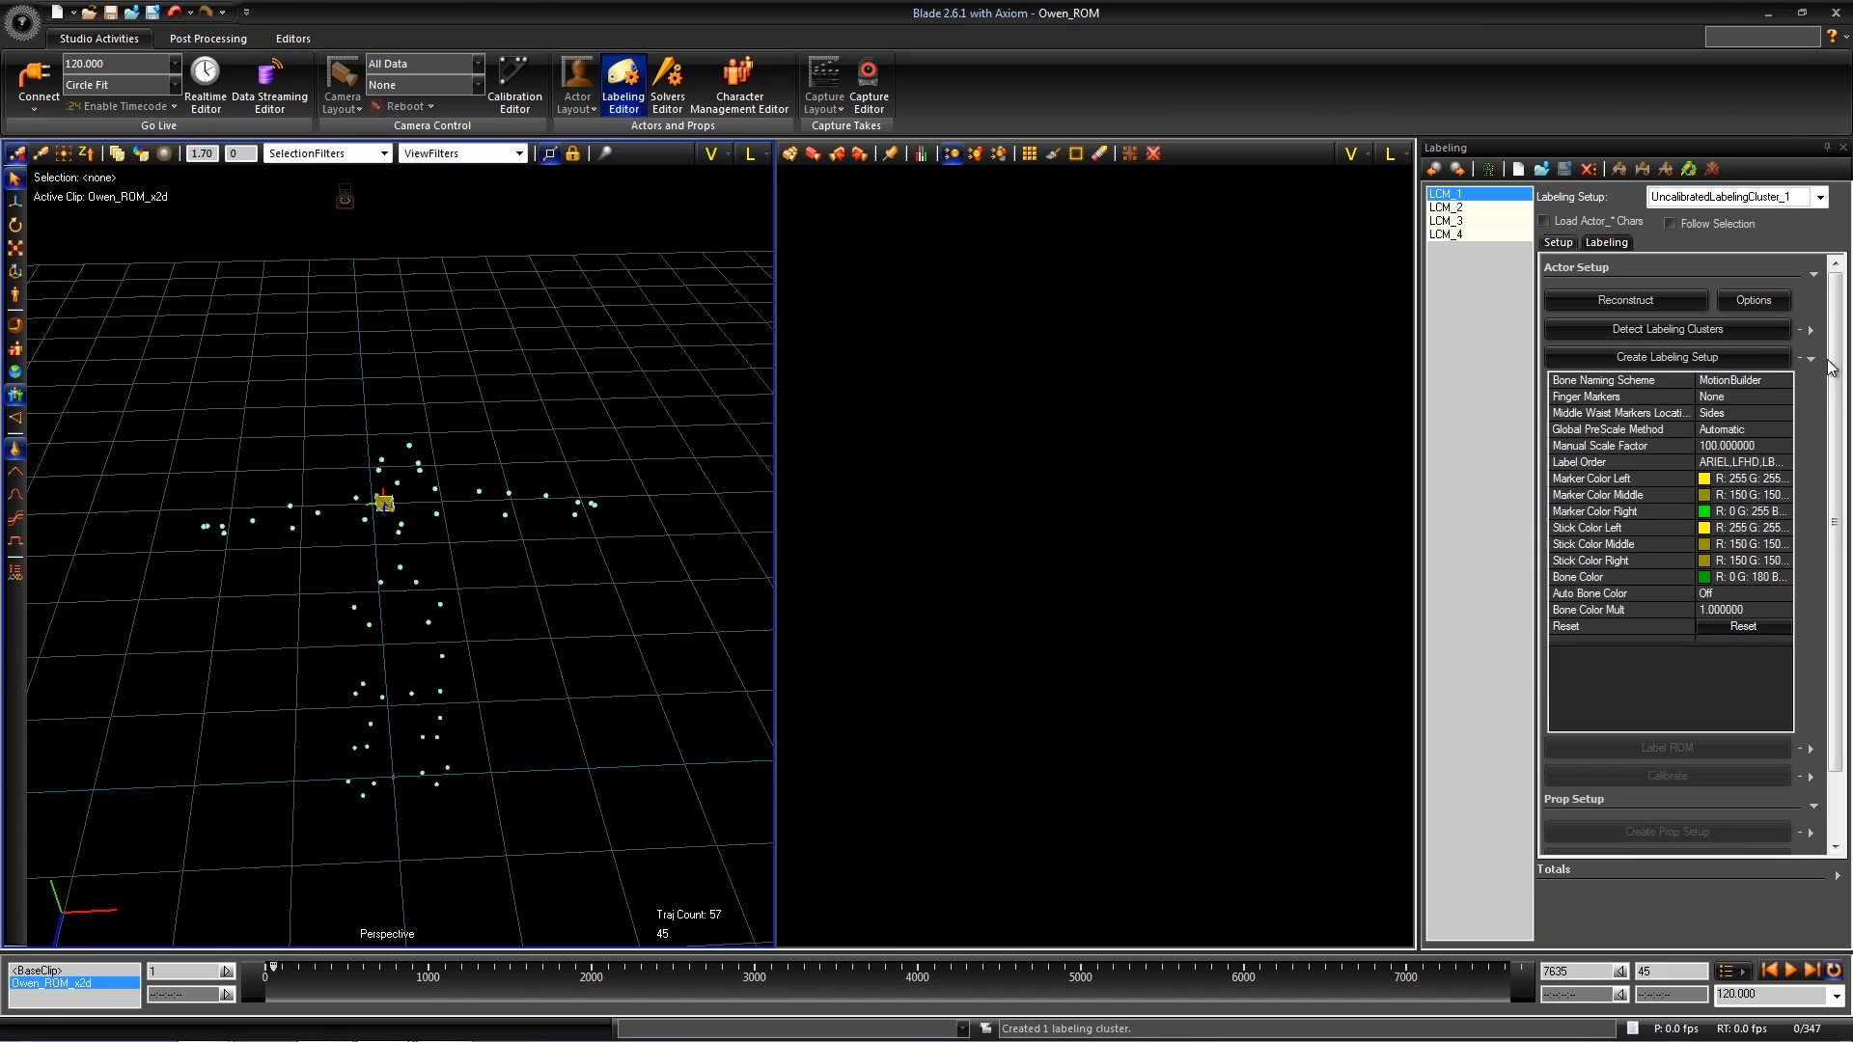
{"action": "left_click", "coordinate": [1735, 396]}
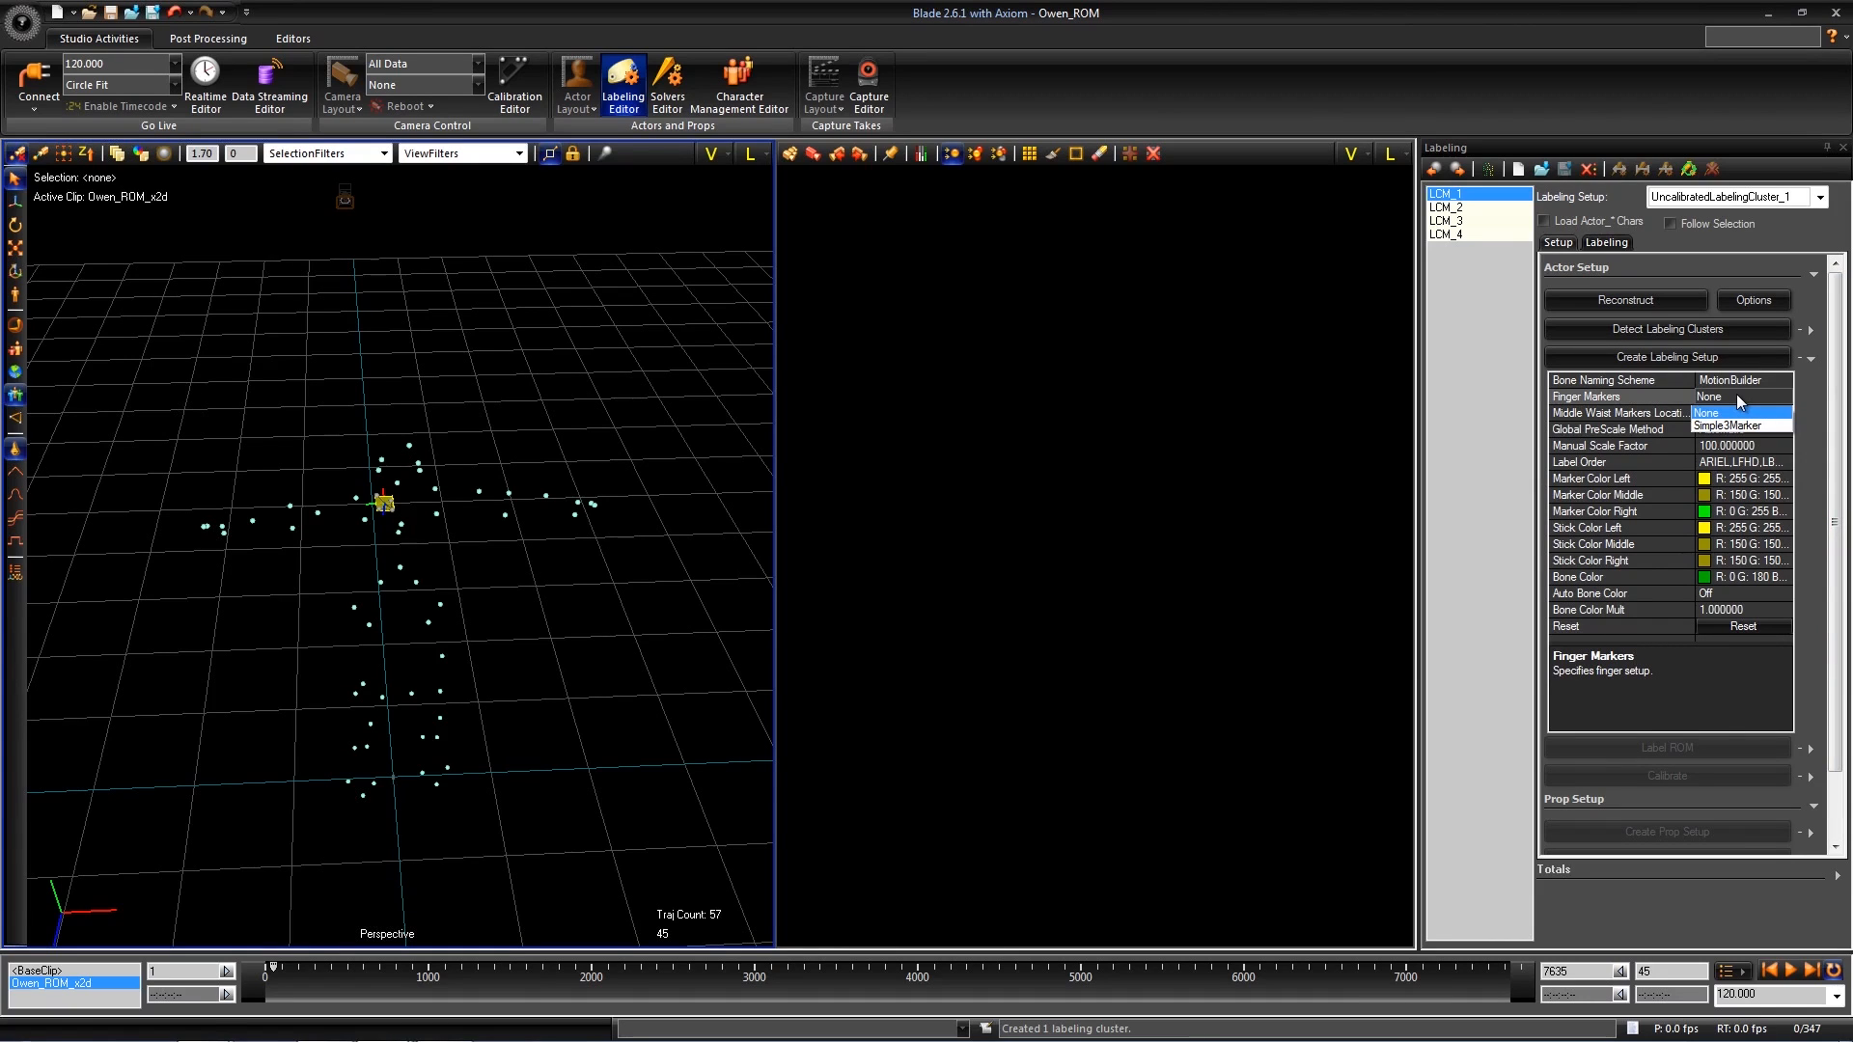
{"action": "left_click", "coordinate": [1733, 415]}
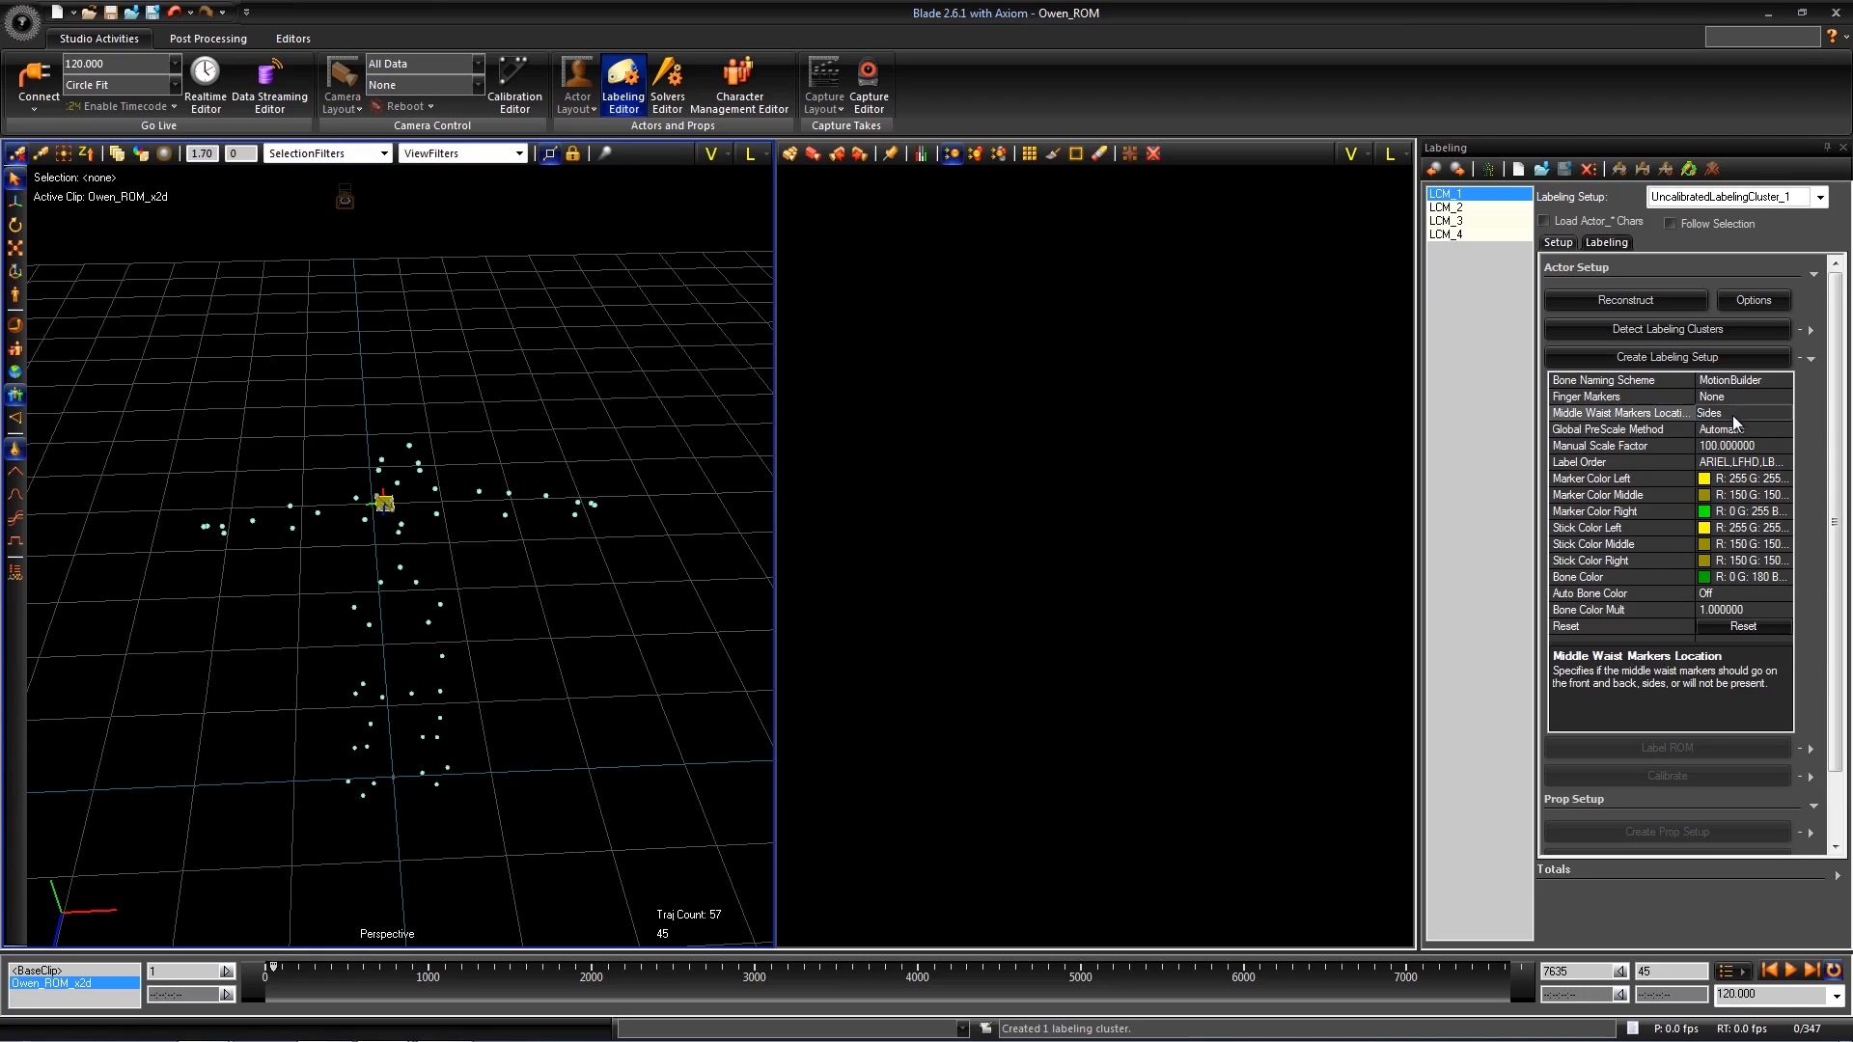
{"action": "left_click", "coordinate": [1738, 416]}
- Select all of the actor's markers and create a labeling setup named with the actor's first name
{"action": "scroll", "coordinate": [592, 579], "scroll_direction": "down", "scroll_amount": 1}
{"action": "left_click_drag", "start_coordinate": [658, 457], "coordinate": [186, 778]}
{"action": "left_click_drag", "start_coordinate": [634, 420], "coordinate": [159, 815]}
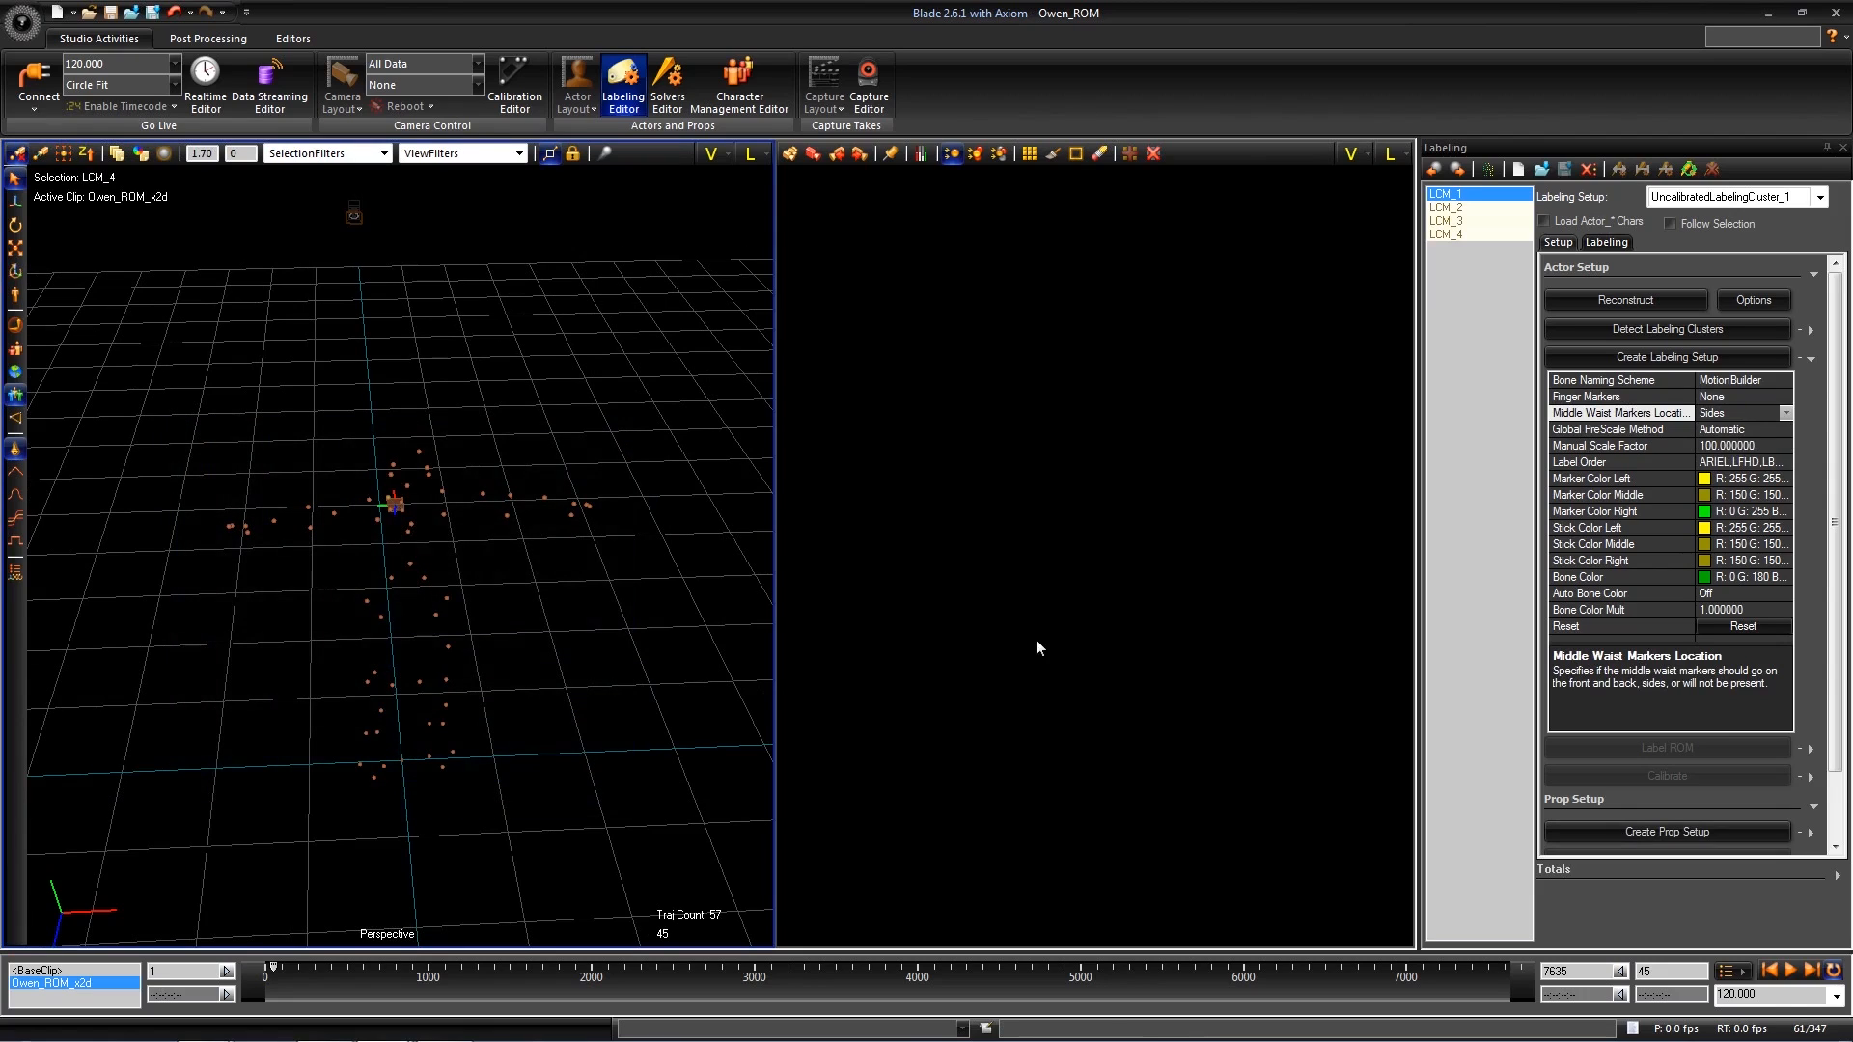
{"action": "left_click", "coordinate": [1693, 353]}
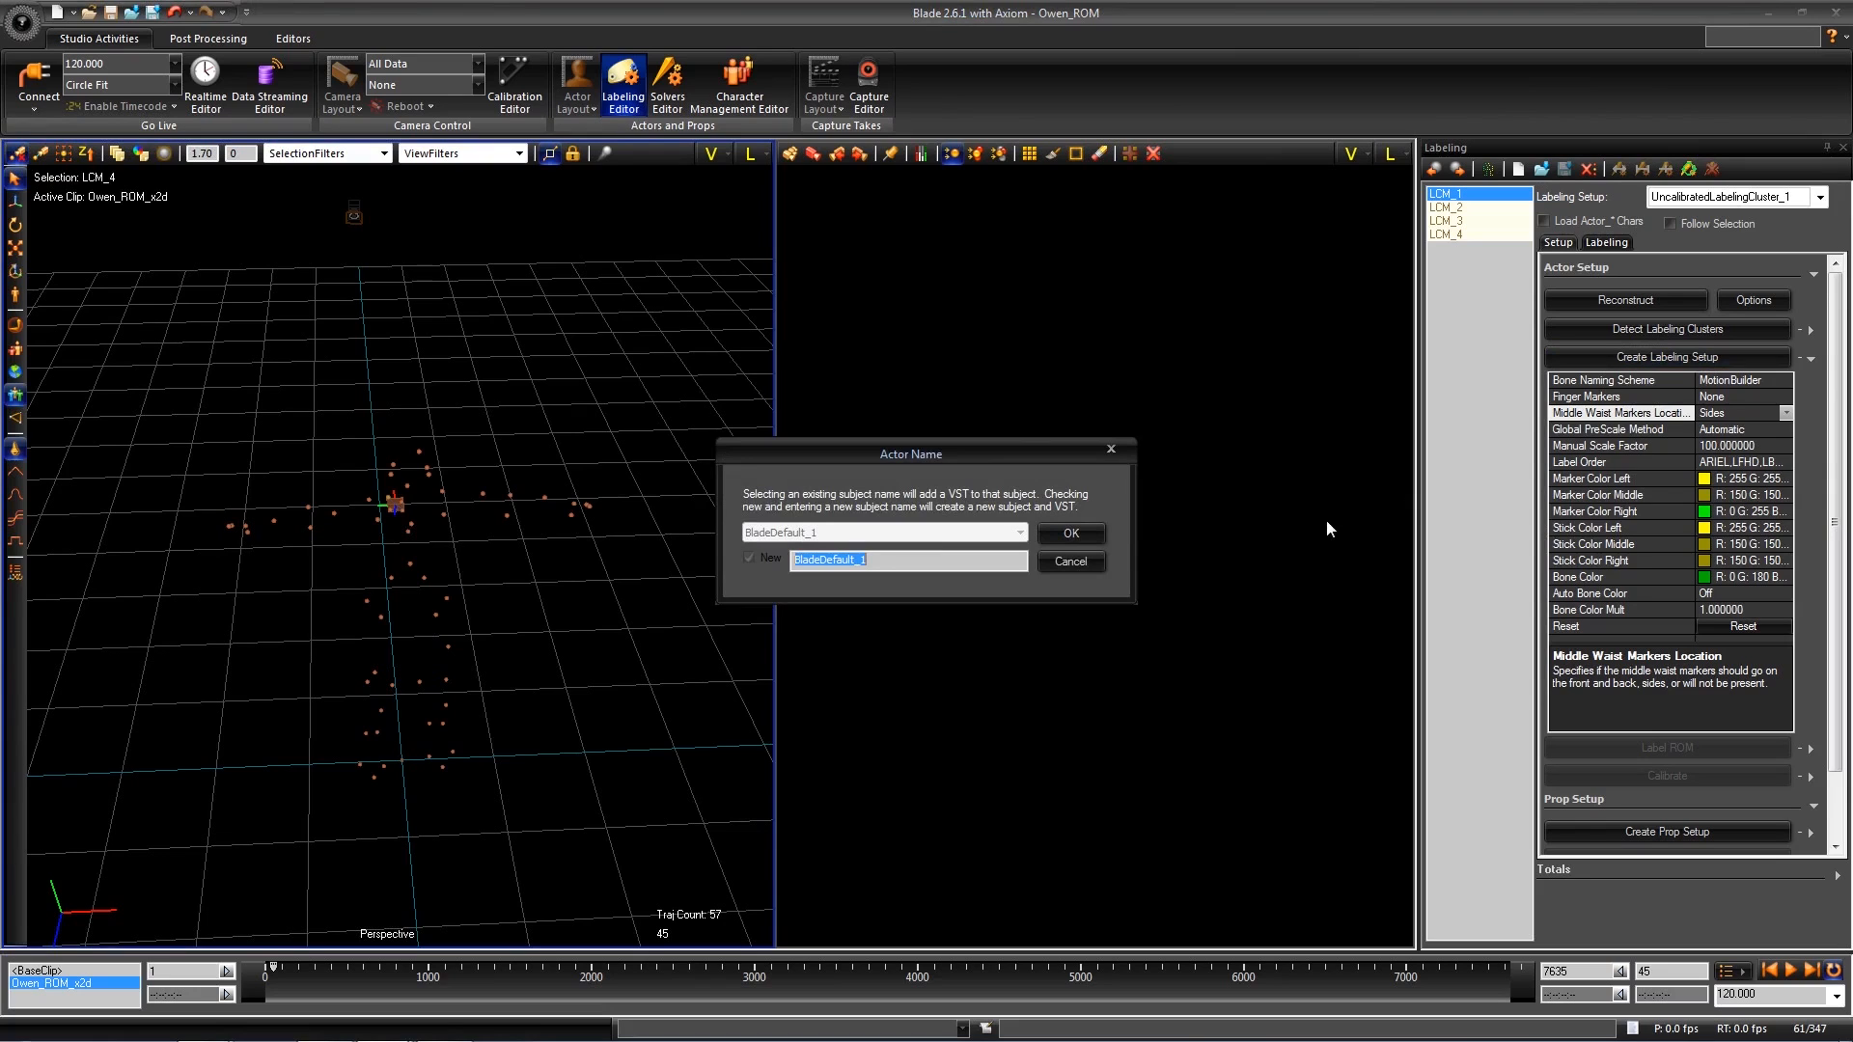
{"action": "type", "text": "Owen"}
{"action": "key", "text": "Return"}
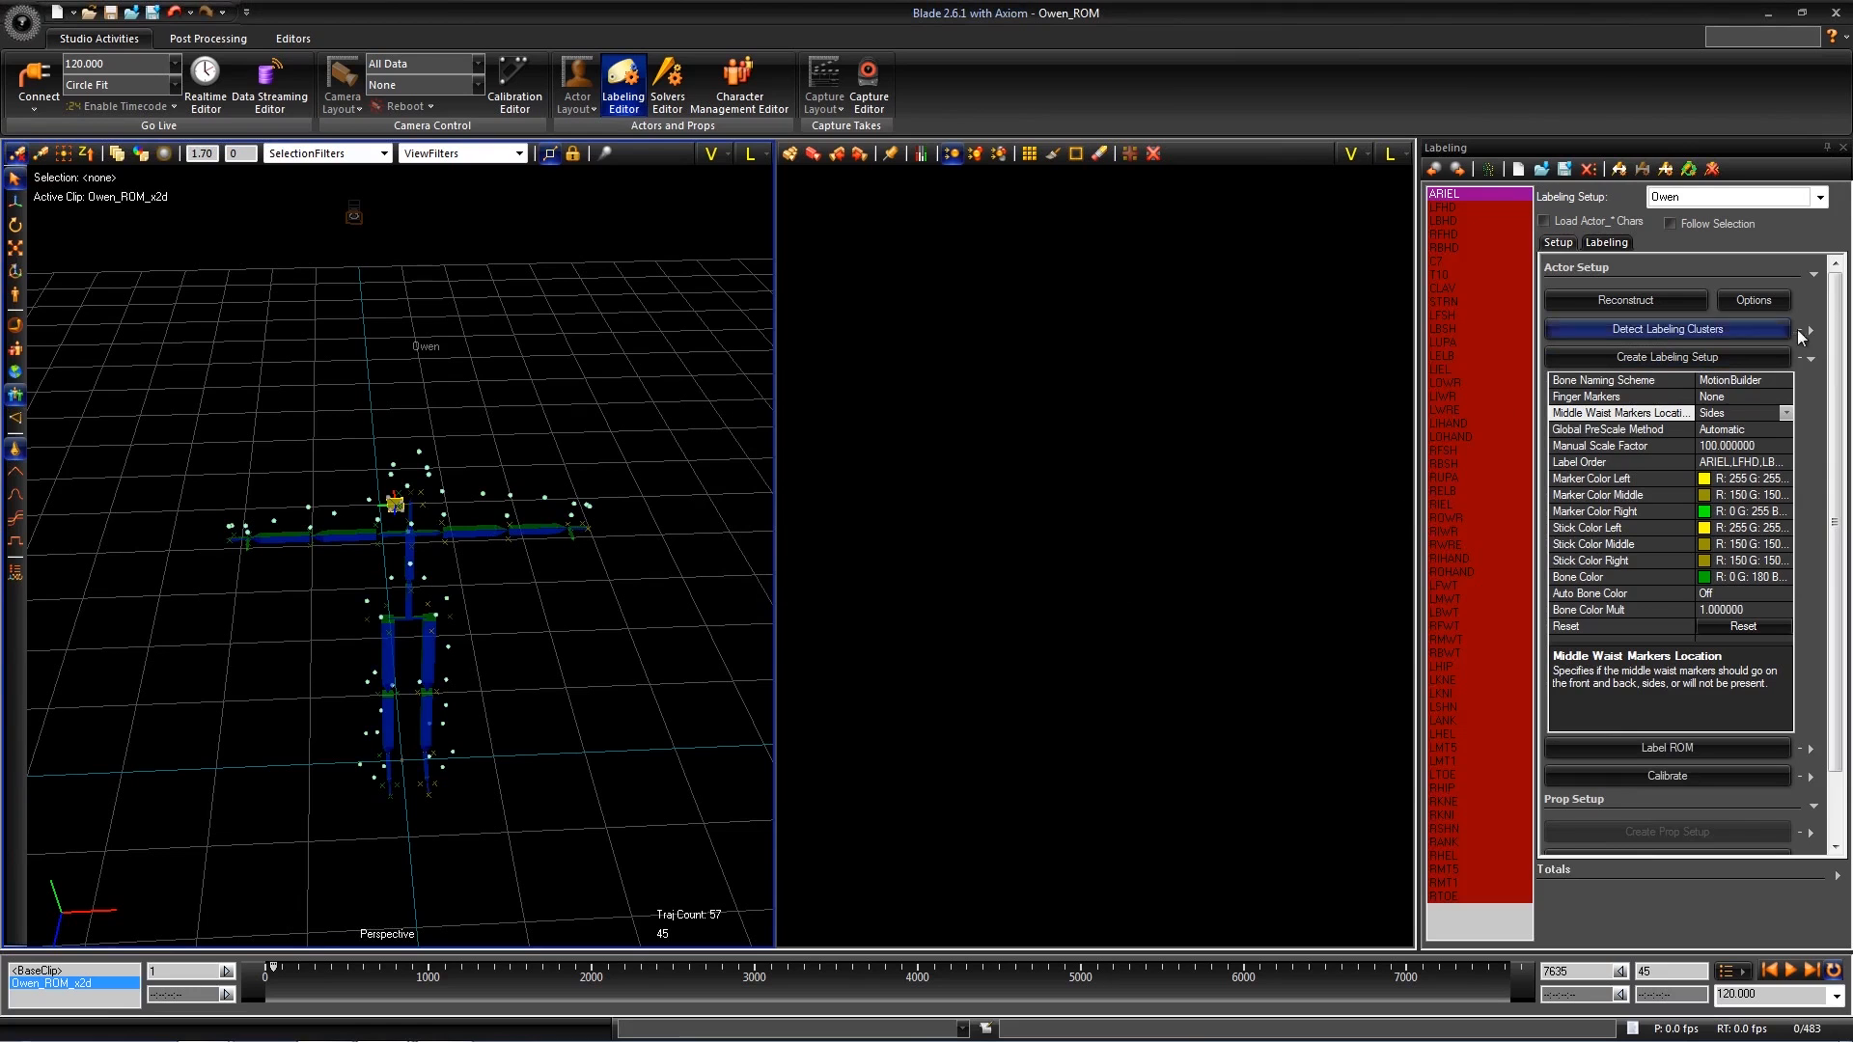
- Label the ROM automatically with the uncalibrated labeling setup, starting from the T-pose frame
{"action": "left_click", "coordinate": [1811, 360]}
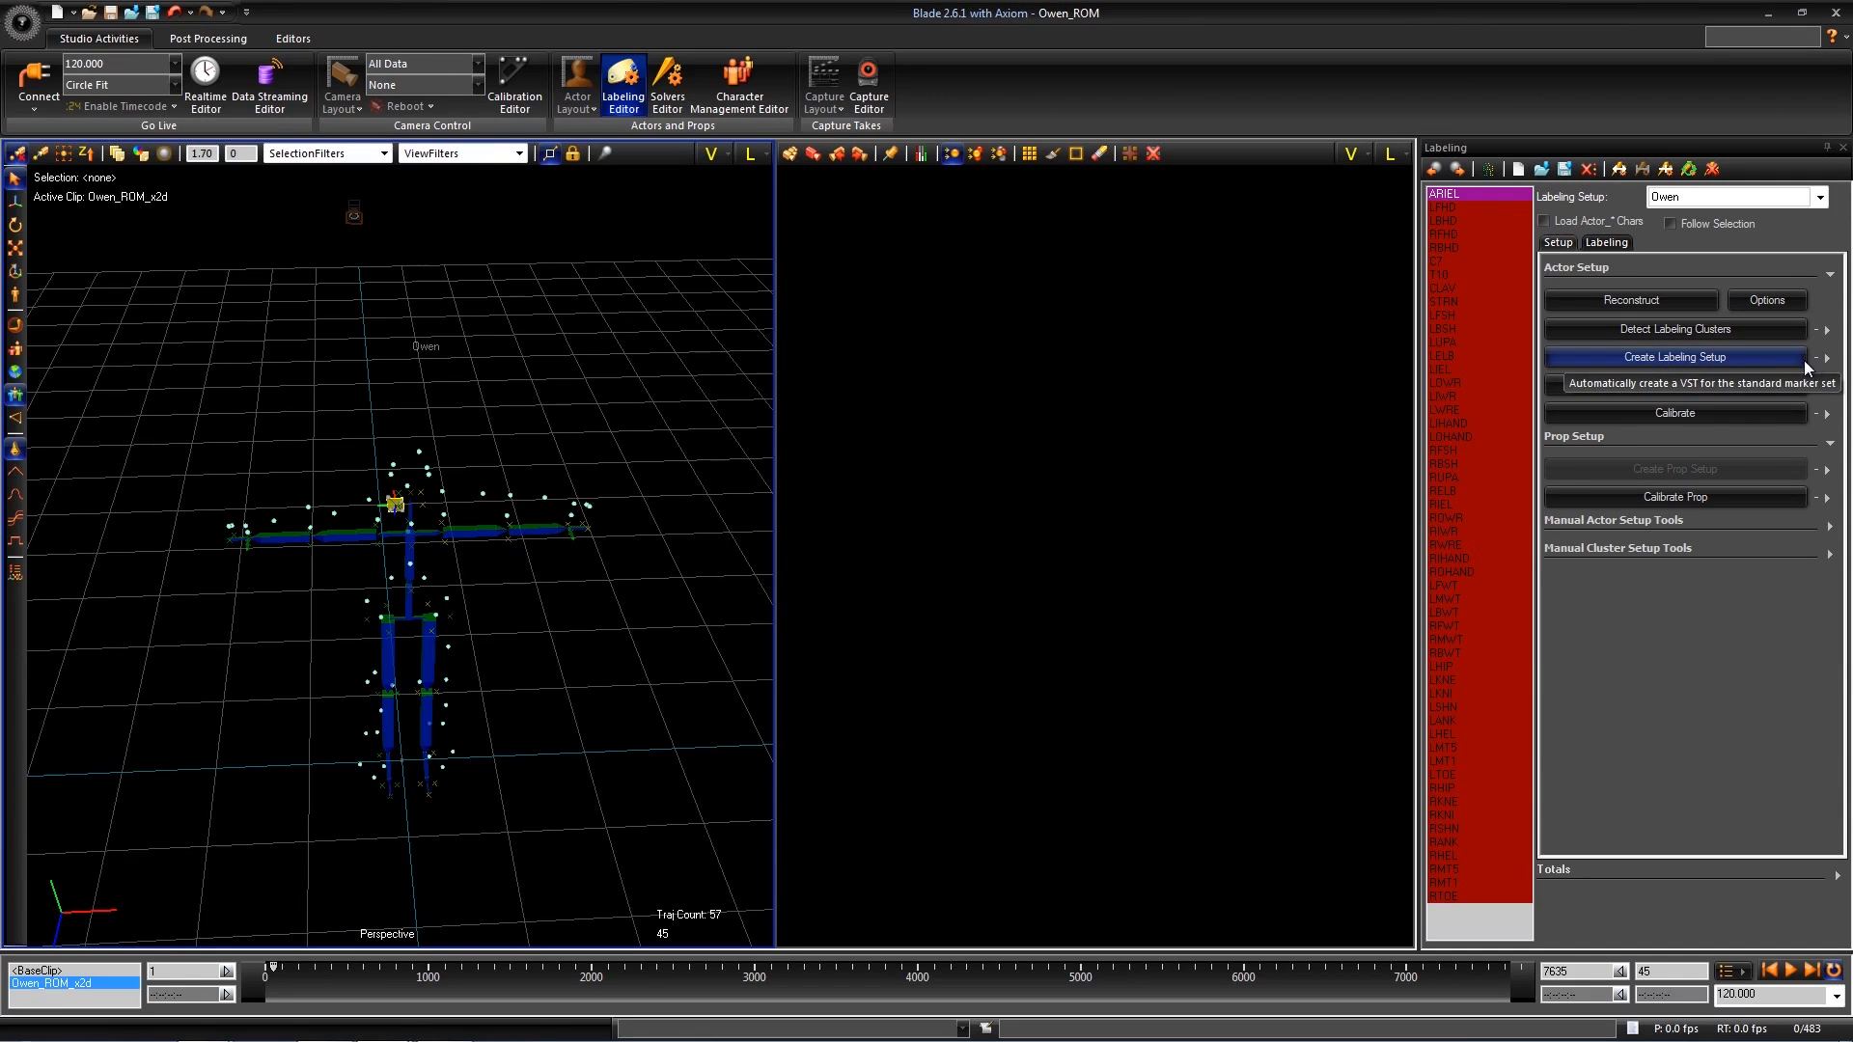
{"action": "mouse_move", "coordinate": [574, 698]}
{"action": "left_mouse_down", "text": "alt"}
{"action": "mouse_move", "coordinate": [517, 691]}
{"action": "mouse_move", "coordinate": [571, 678]}
{"action": "left_mouse_up", "text": "alt"}
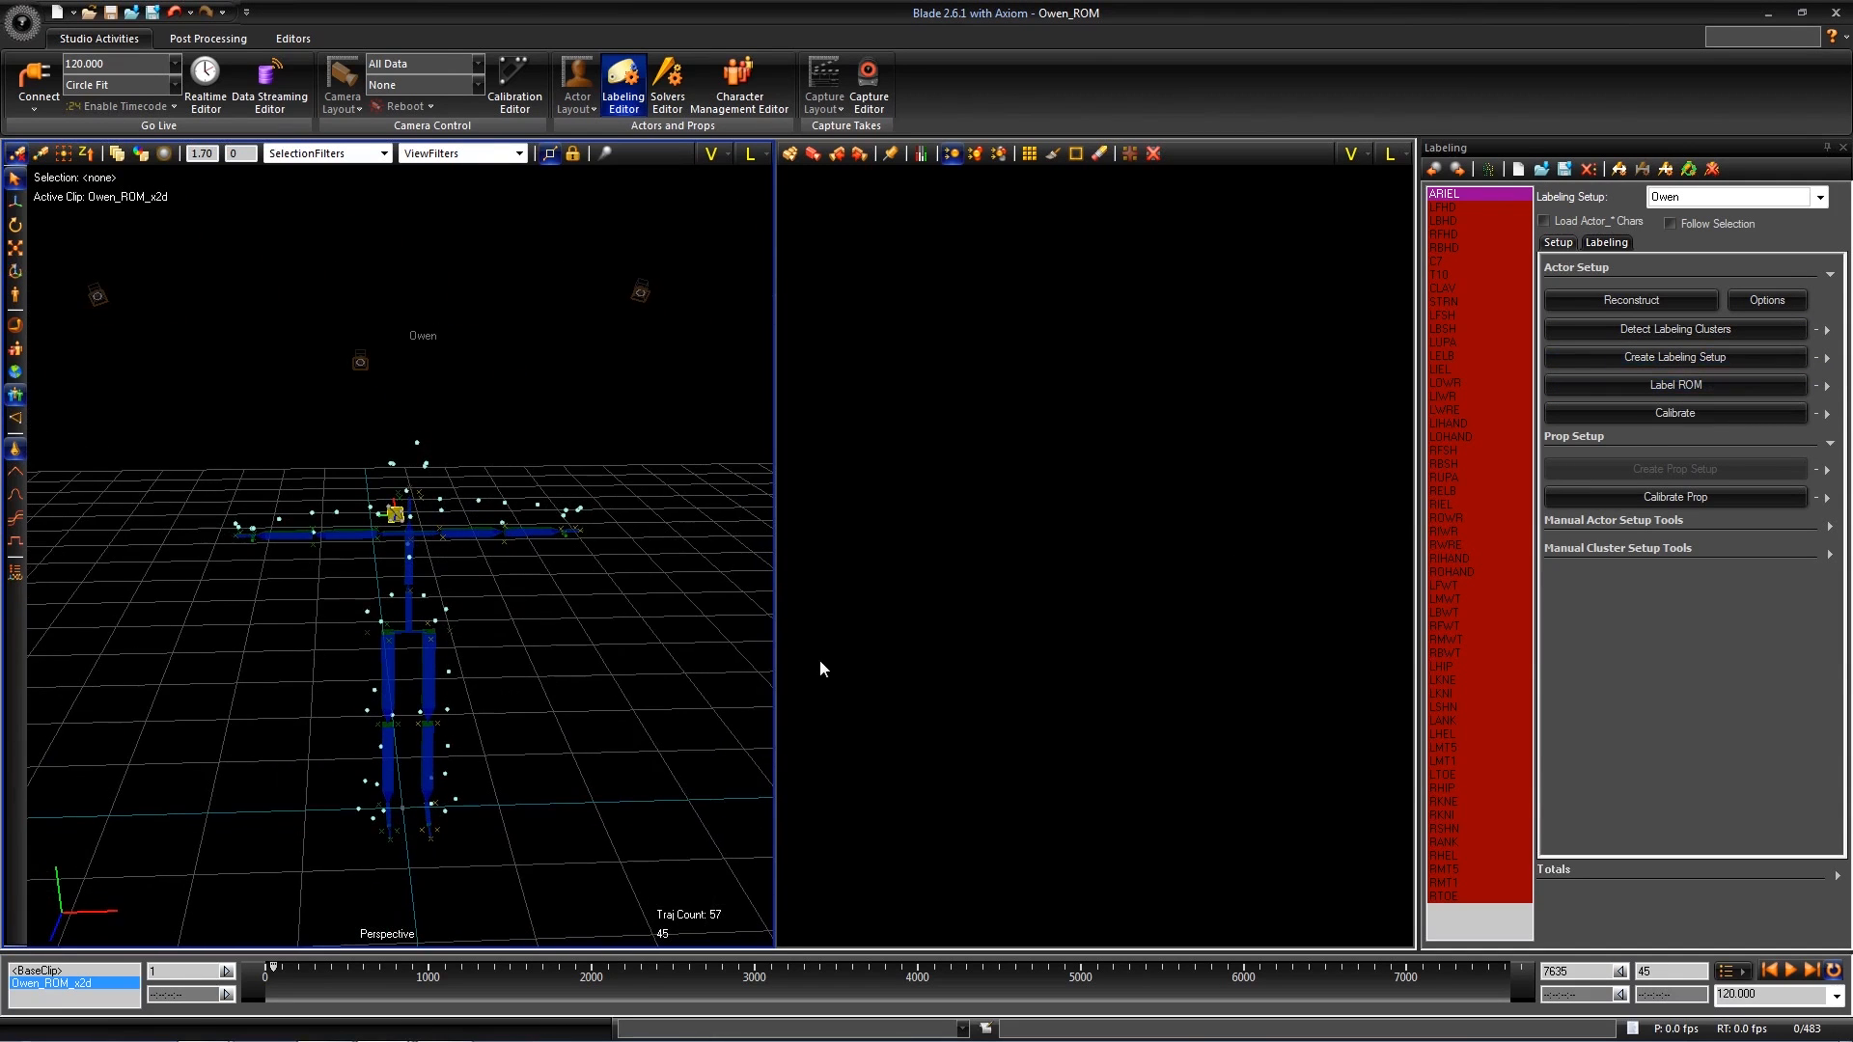
{"action": "left_click", "coordinate": [1683, 382]}
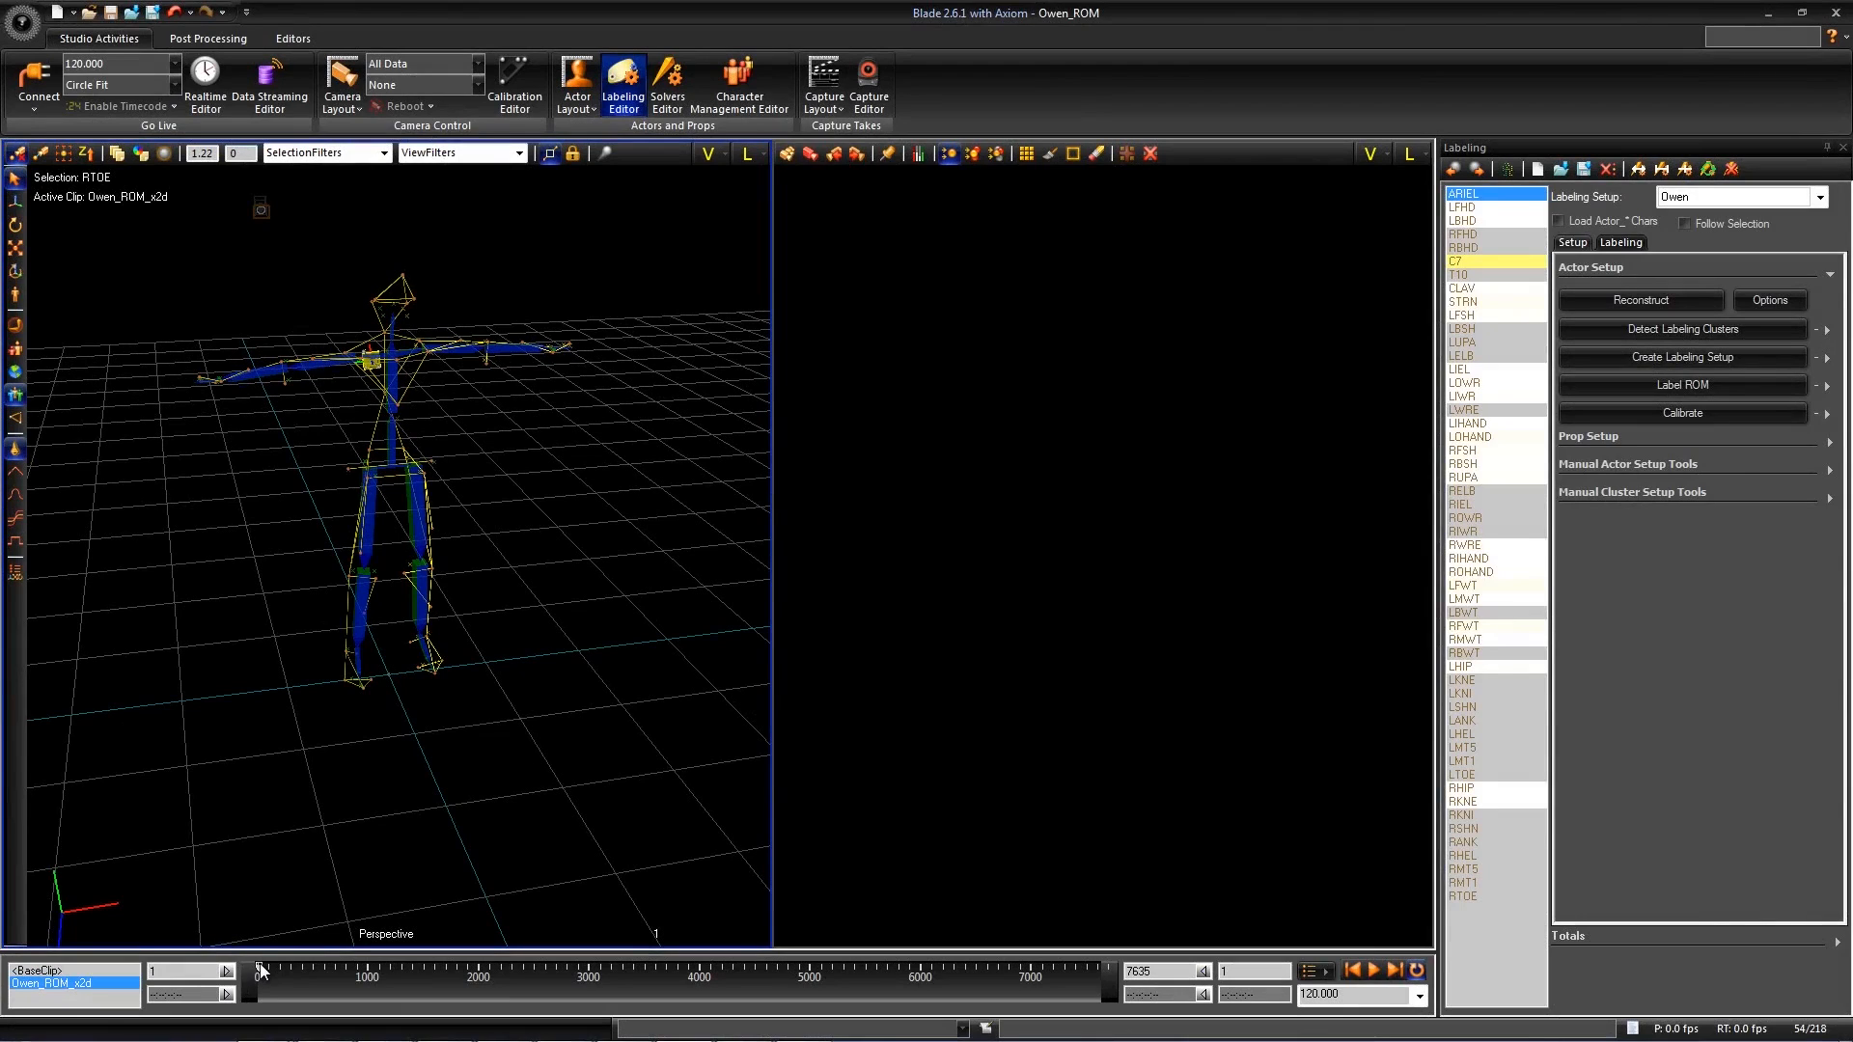
- Examine the labeled markers and their connecting sticks from several angles while moving through the early part of the ROM take
{"action": "left_click_drag", "start_coordinate": [299, 968], "coordinate": [234, 970]}
{"action": "middle_click_drag", "start_coordinate": [266, 702], "coordinate": [353, 660], "text": "alt"}
{"action": "right_click_drag", "start_coordinate": [353, 660], "coordinate": [330, 458], "text": "alt"}
{"action": "left_click_drag", "start_coordinate": [330, 458], "coordinate": [885, 528], "text": "alt"}
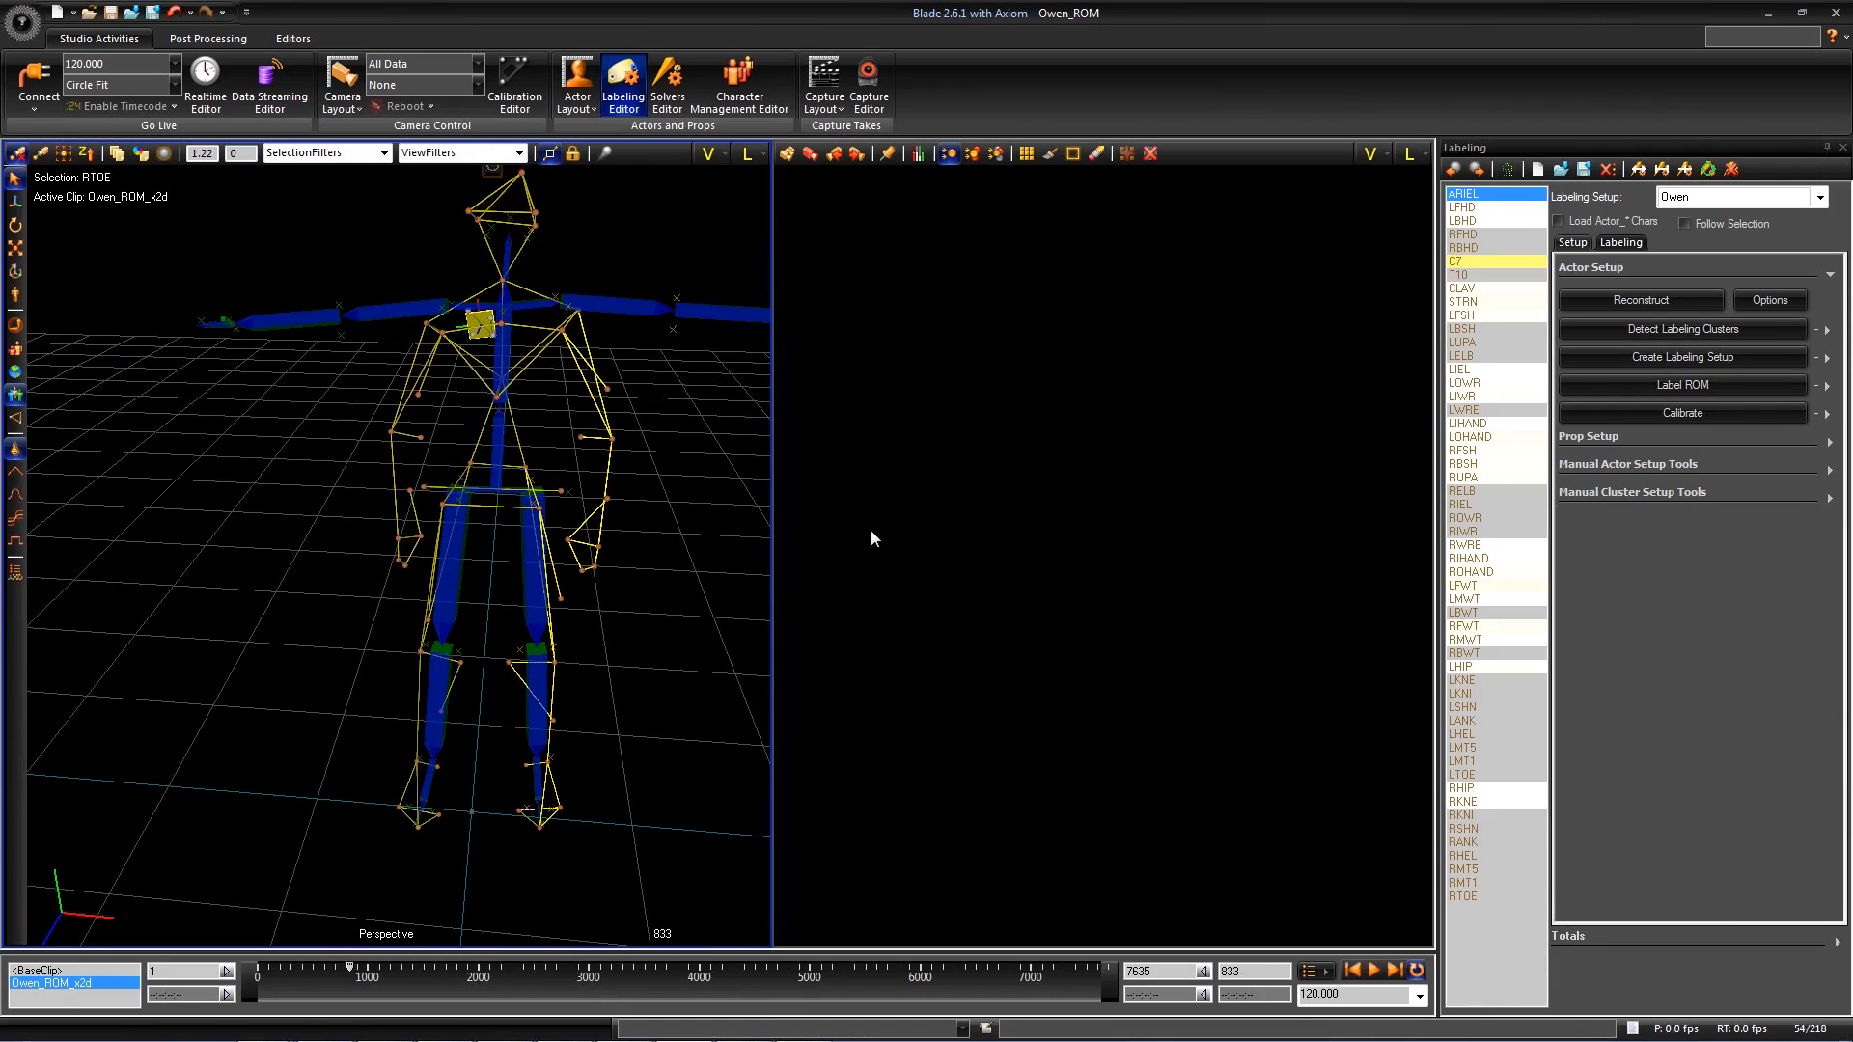
{"action": "left_click_drag", "start_coordinate": [316, 789], "coordinate": [272, 664], "text": "alt"}
{"action": "key", "text": "Right"}
{"action": "key", "text": "Right"}
{"action": "key", "text": "Right"}
{"action": "key", "text": "Right"}
{"action": "key", "text": "Right"}
{"action": "key", "text": "Right"}
{"action": "key", "text": "Right"}
{"action": "key", "text": "Right"}
{"action": "key", "text": "Right"}
{"action": "key", "text": "Right"}
{"action": "key", "text": "Right"}
{"action": "key", "text": "Right"}
{"action": "key", "text": "Right"}
{"action": "key", "text": "Right"}
{"action": "key", "text": "Right"}
{"action": "key", "text": "Right"}
{"action": "key", "text": "Right"}
{"action": "key", "text": "Right"}
{"action": "key", "text": "Right"}
{"action": "key", "text": "Right"}
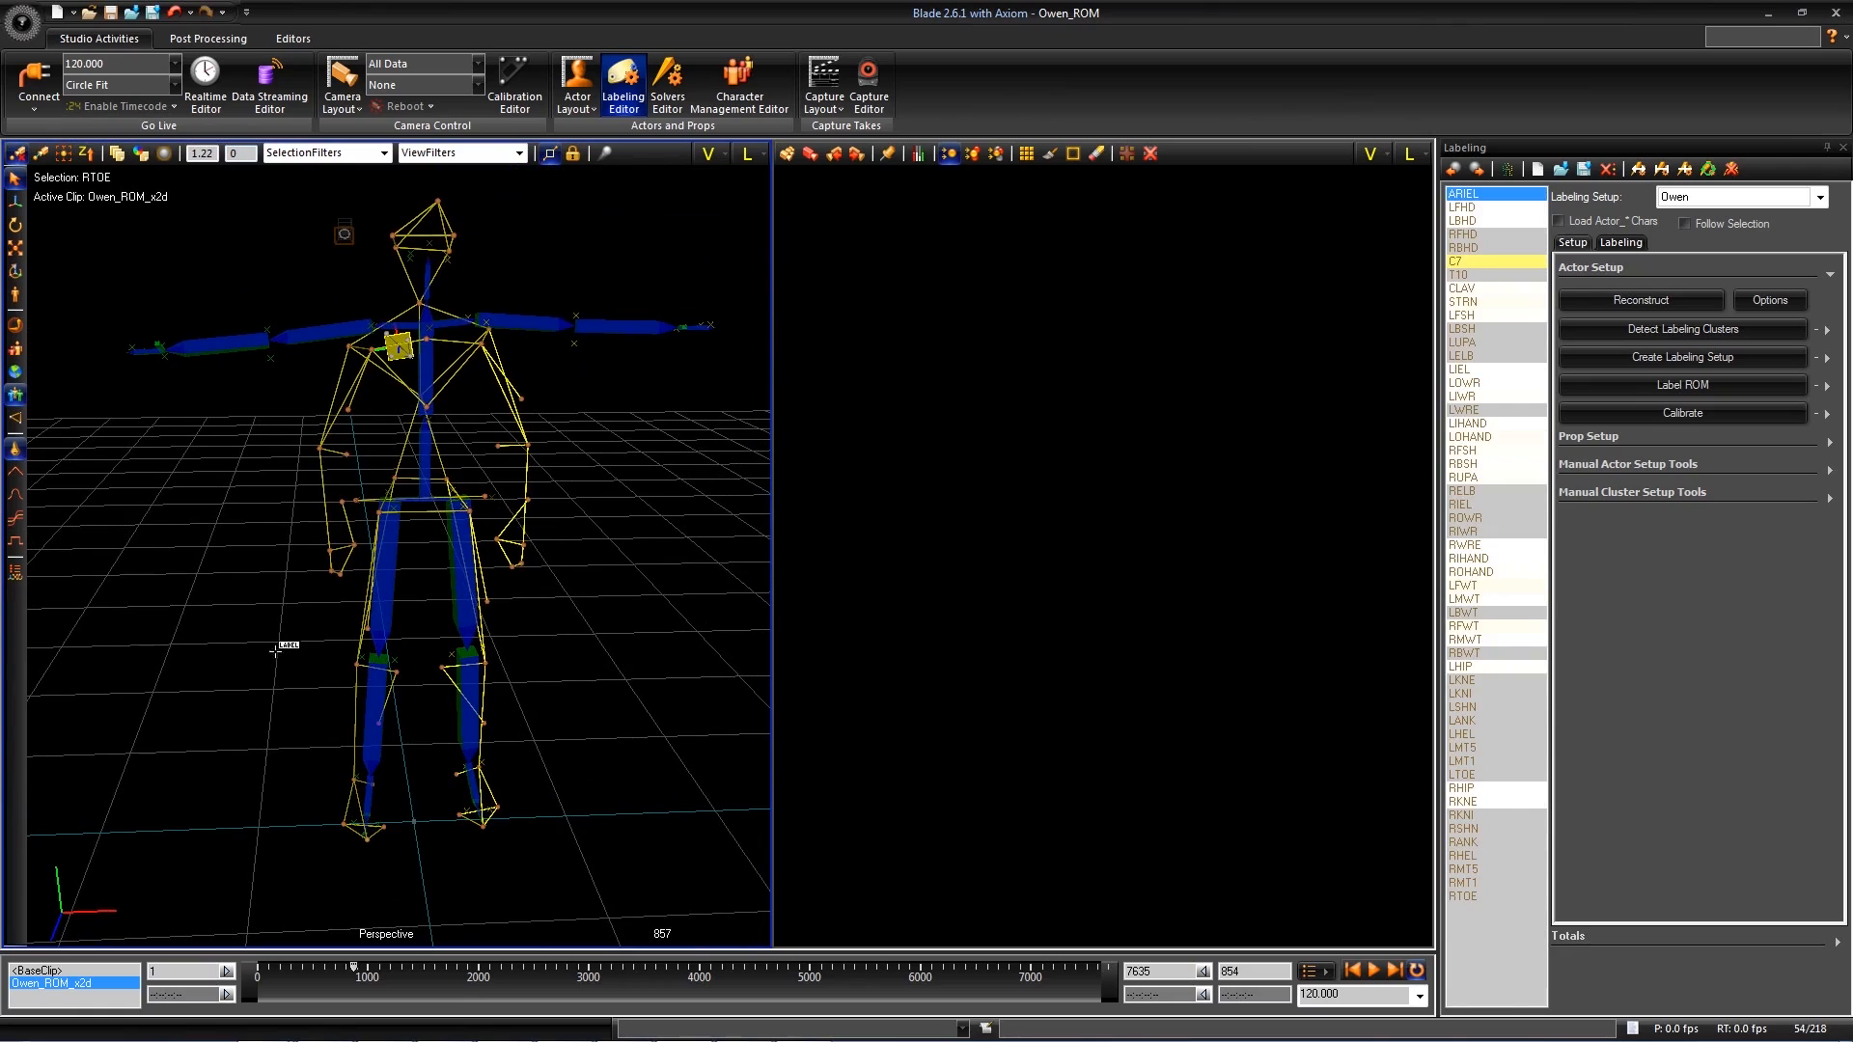
- Step through the ROM from about frame 857 to frame 945 and check the labeled markers
{"action": "key", "text": "Right"}
{"action": "key", "text": "Right"}
{"action": "key", "text": "Right"}
{"action": "key", "text": "Right"}
{"action": "key", "text": "Right"}
{"action": "key", "text": "Right"}
{"action": "key", "text": "Right"}
{"action": "key", "text": "Right"}
{"action": "key", "text": "Right"}
{"action": "key", "text": "Right"}
{"action": "key", "text": "Right"}
{"action": "key", "text": "Right"}
{"action": "key", "text": "Right"}
{"action": "key", "text": "Right"}
{"action": "key", "text": "Right"}
{"action": "key", "text": "Right"}
{"action": "key", "text": "Right"}
{"action": "key", "text": "Right"}
{"action": "key", "text": "Right"}
{"action": "key", "text": "Right"}
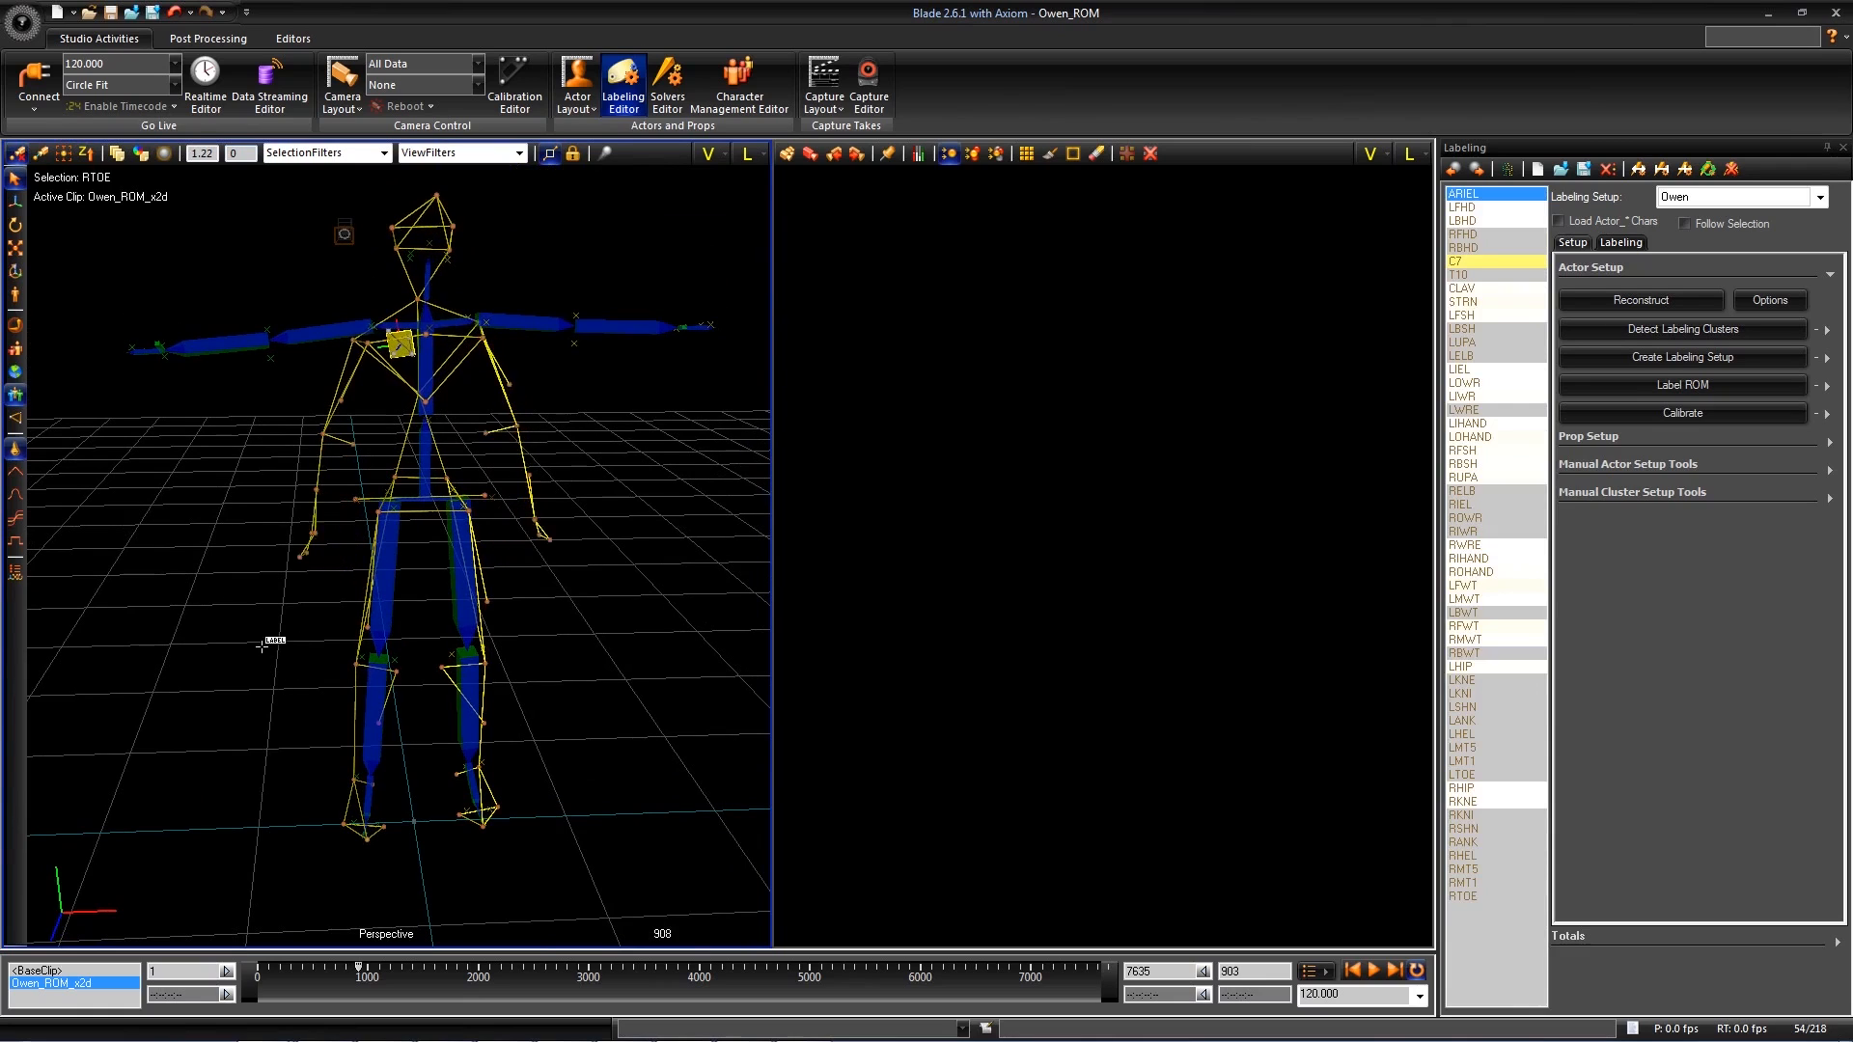
{"action": "key", "text": "Right"}
{"action": "key", "text": "Right"}
{"action": "key", "text": "Right"}
{"action": "key", "text": "Right"}
{"action": "key", "text": "Right"}
{"action": "key", "text": "Right"}
{"action": "key", "text": "Right"}
{"action": "key", "text": "Right"}
{"action": "key", "text": "Right"}
{"action": "key", "text": "Right"}
{"action": "key", "text": "Right"}
{"action": "key", "text": "Right"}
{"action": "key", "text": "Right"}
{"action": "key", "text": "Right"}
{"action": "key", "text": "Right"}
{"action": "key", "text": "Right"}
{"action": "key", "text": "Right"}
{"action": "key", "text": "Right"}
{"action": "key", "text": "Right"}
{"action": "key", "text": "Right"}
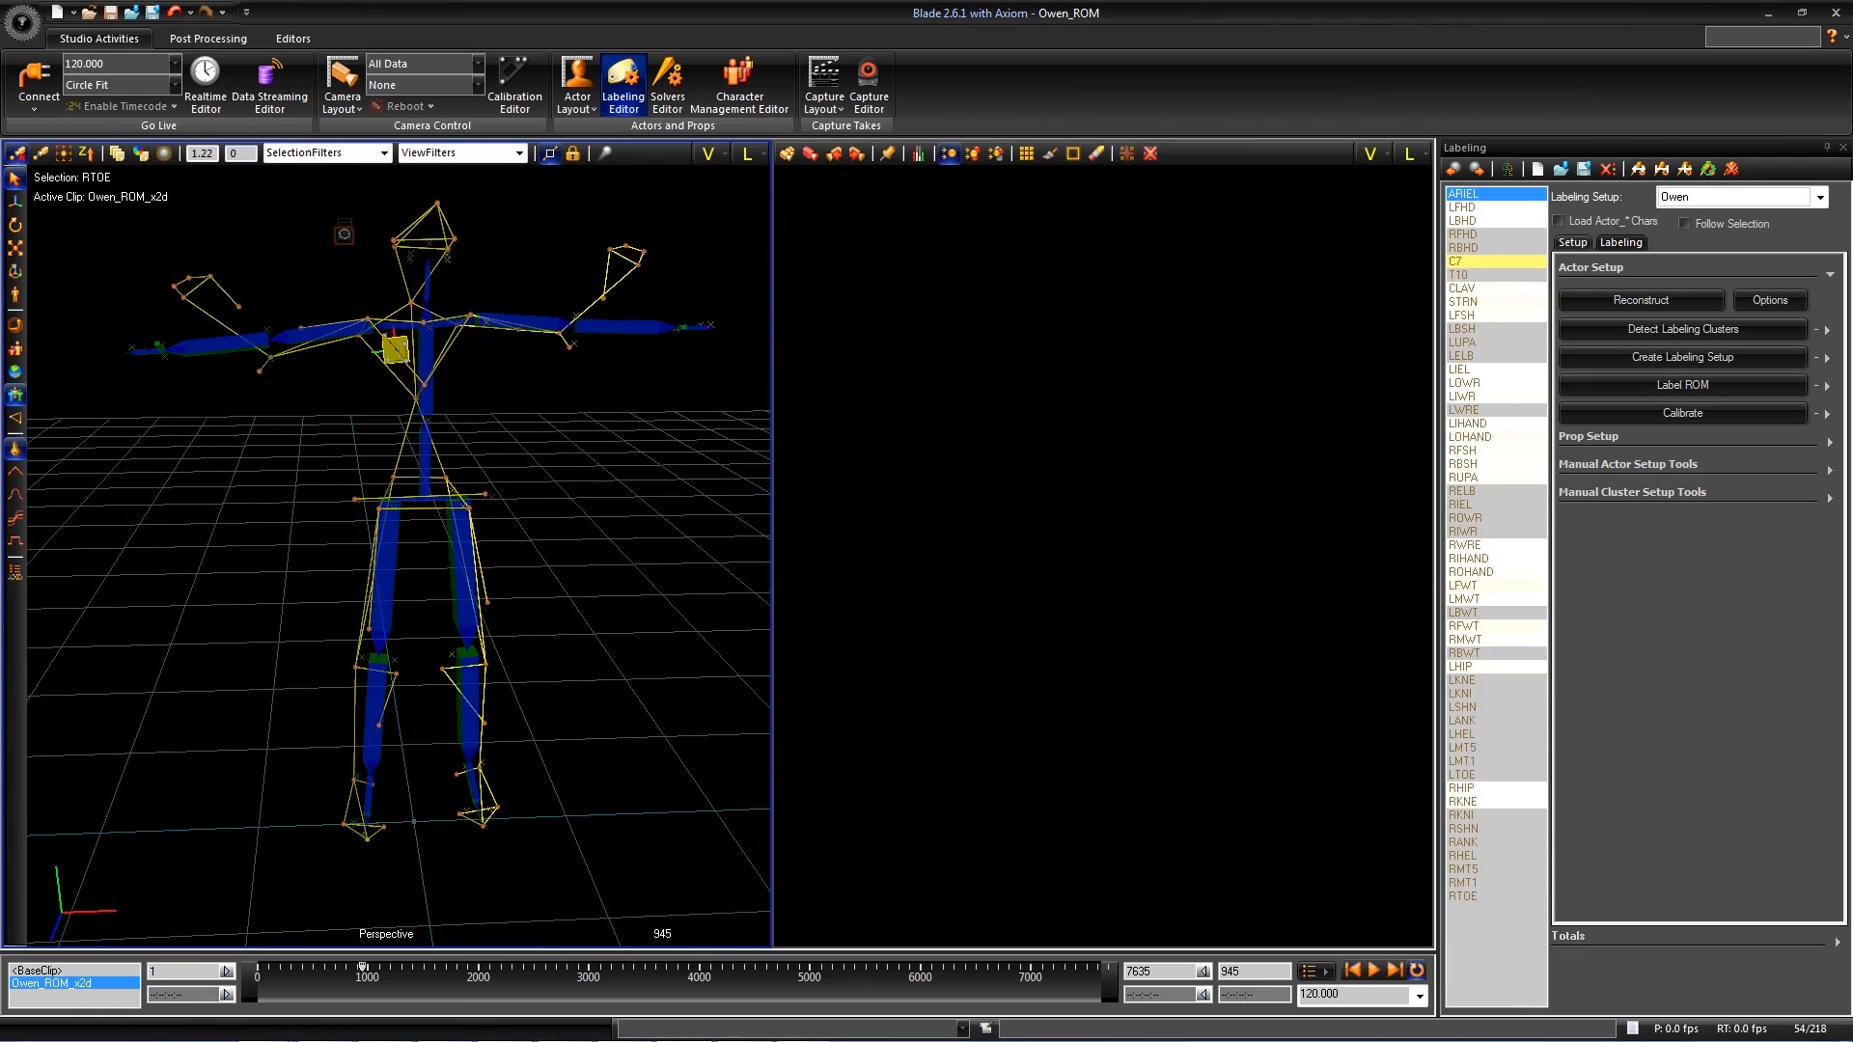
{"action": "left_click_drag", "start_coordinate": [654, 609], "coordinate": [653, 565], "text": "alt"}
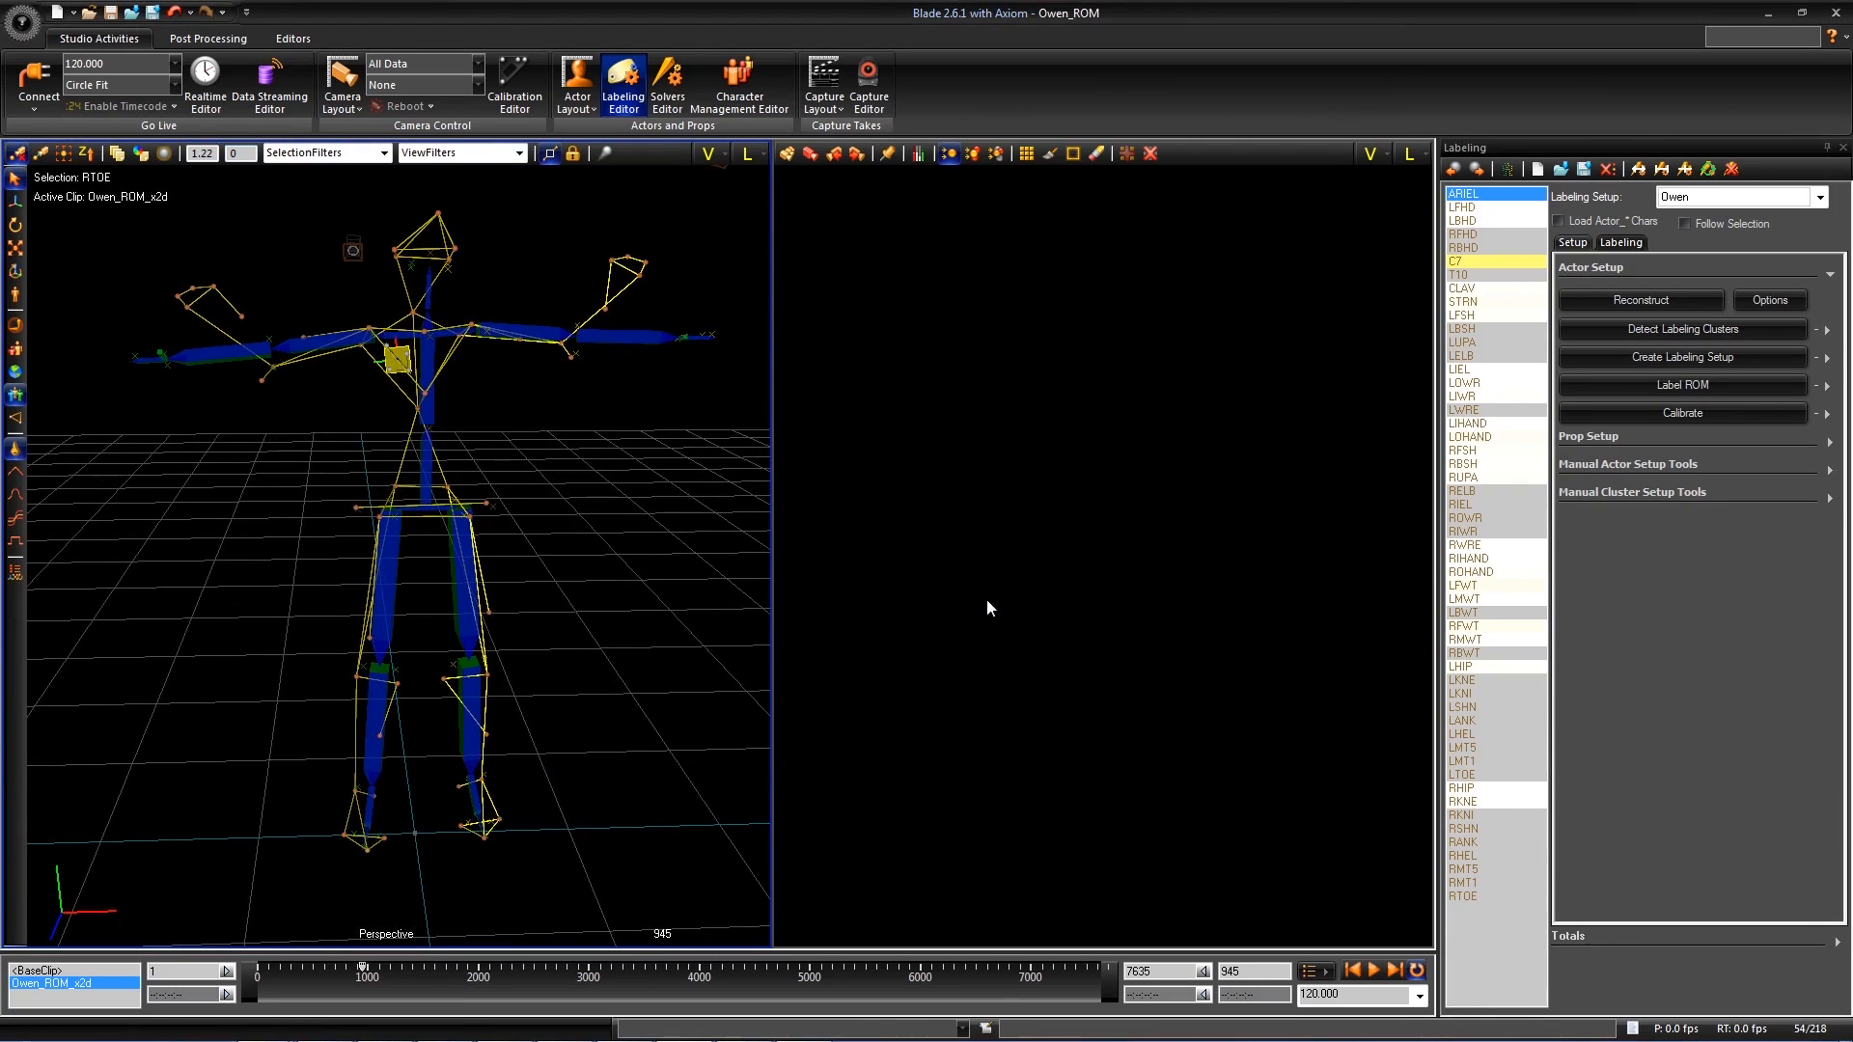
- Show a graph view in the empty viewport and frame the selected RTOE marker's curves over the whole take
{"action": "left_click", "coordinate": [1370, 153]}
{"action": "left_click", "coordinate": [1396, 330]}
{"action": "middle_click_drag", "start_coordinate": [1194, 430], "coordinate": [1245, 422], "text": "alt"}
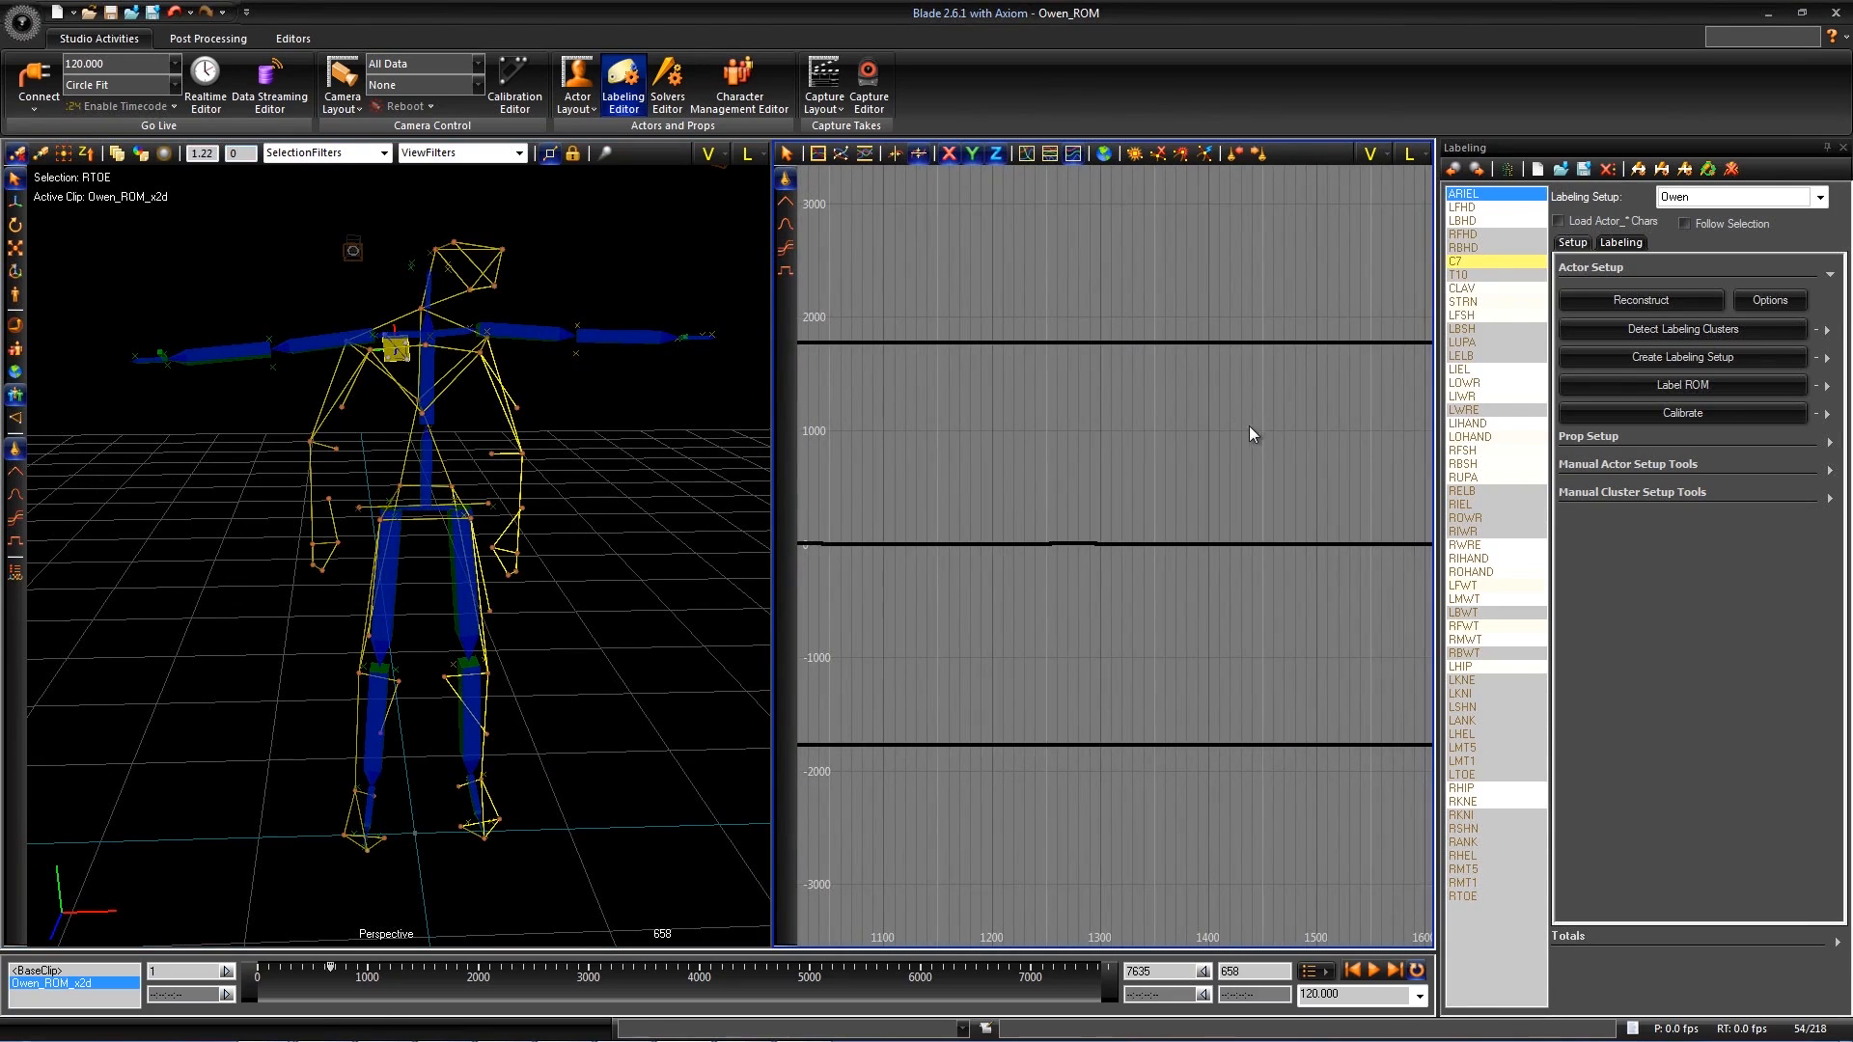
{"action": "right_click_drag", "start_coordinate": [985, 426], "coordinate": [1123, 480], "text": "alt"}
{"action": "middle_click_drag", "start_coordinate": [1123, 480], "coordinate": [1109, 481], "text": "alt"}
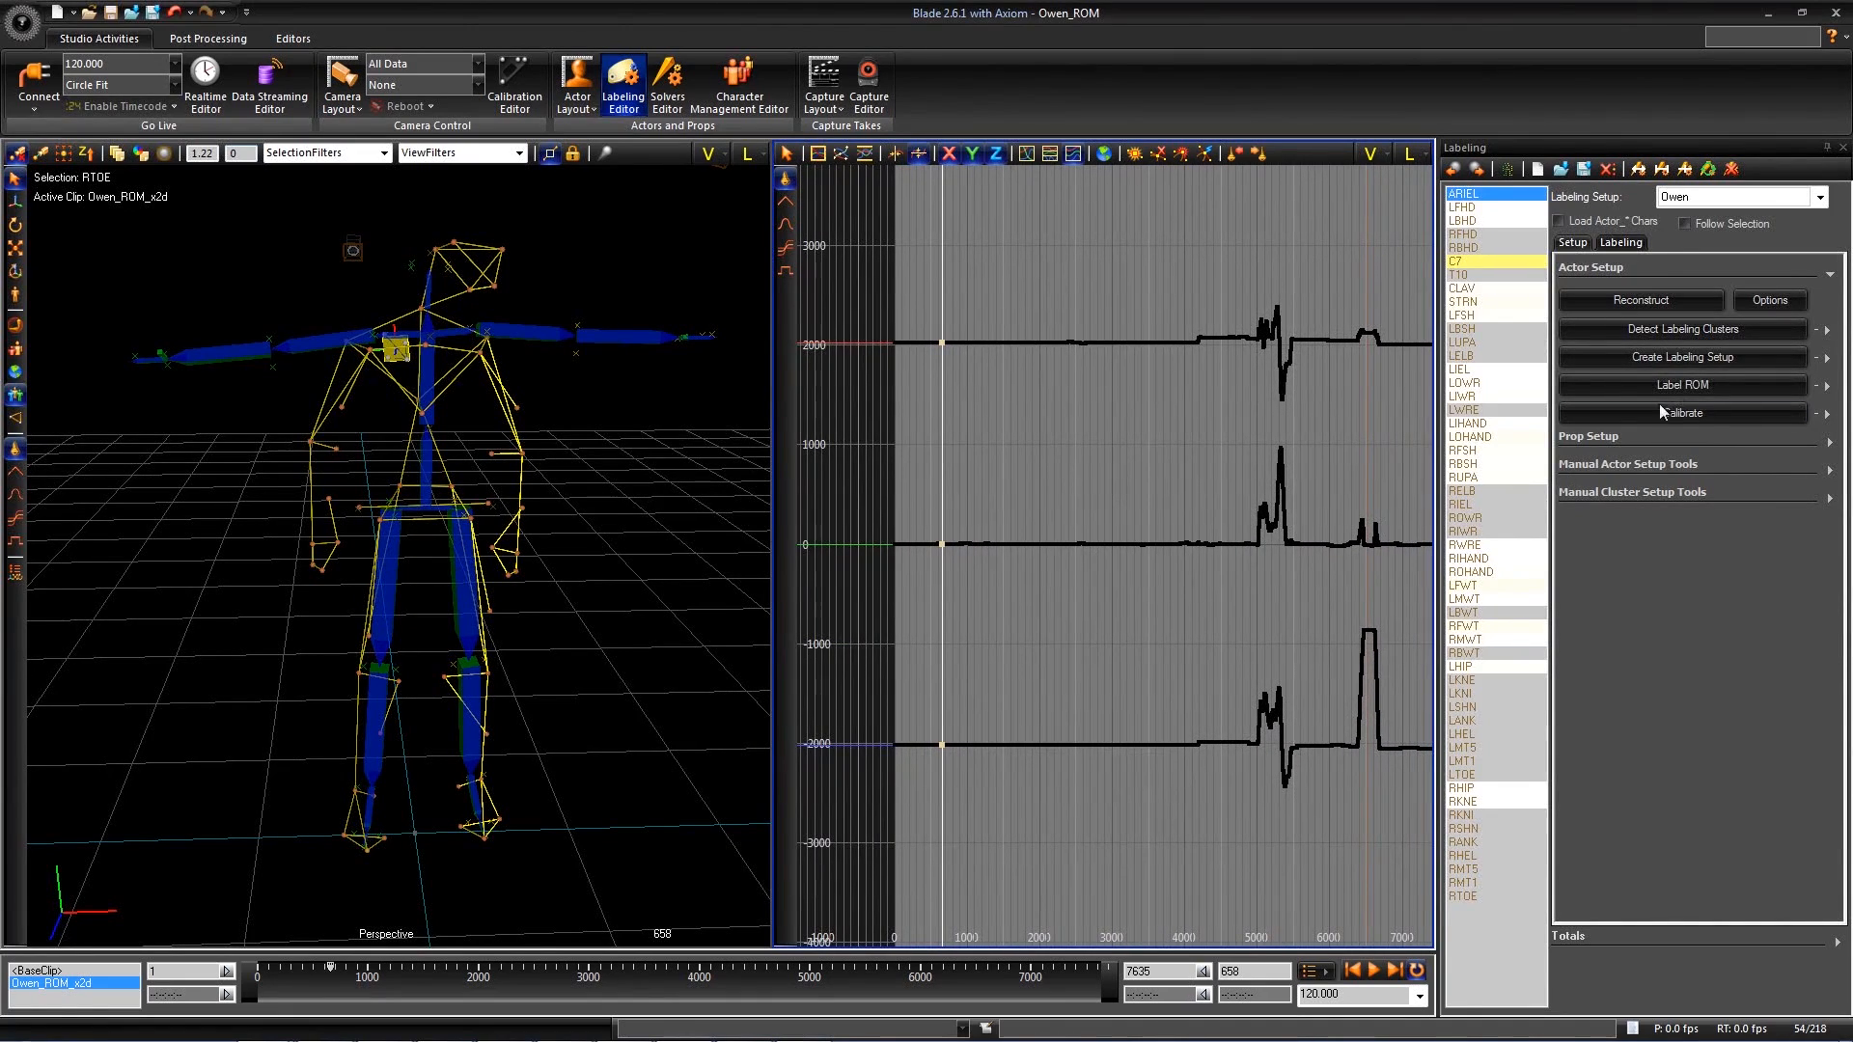
- Display the labeling tools and scrub through the ROM past frame 1455 to look for lost labels
{"action": "left_click", "coordinate": [1623, 243]}
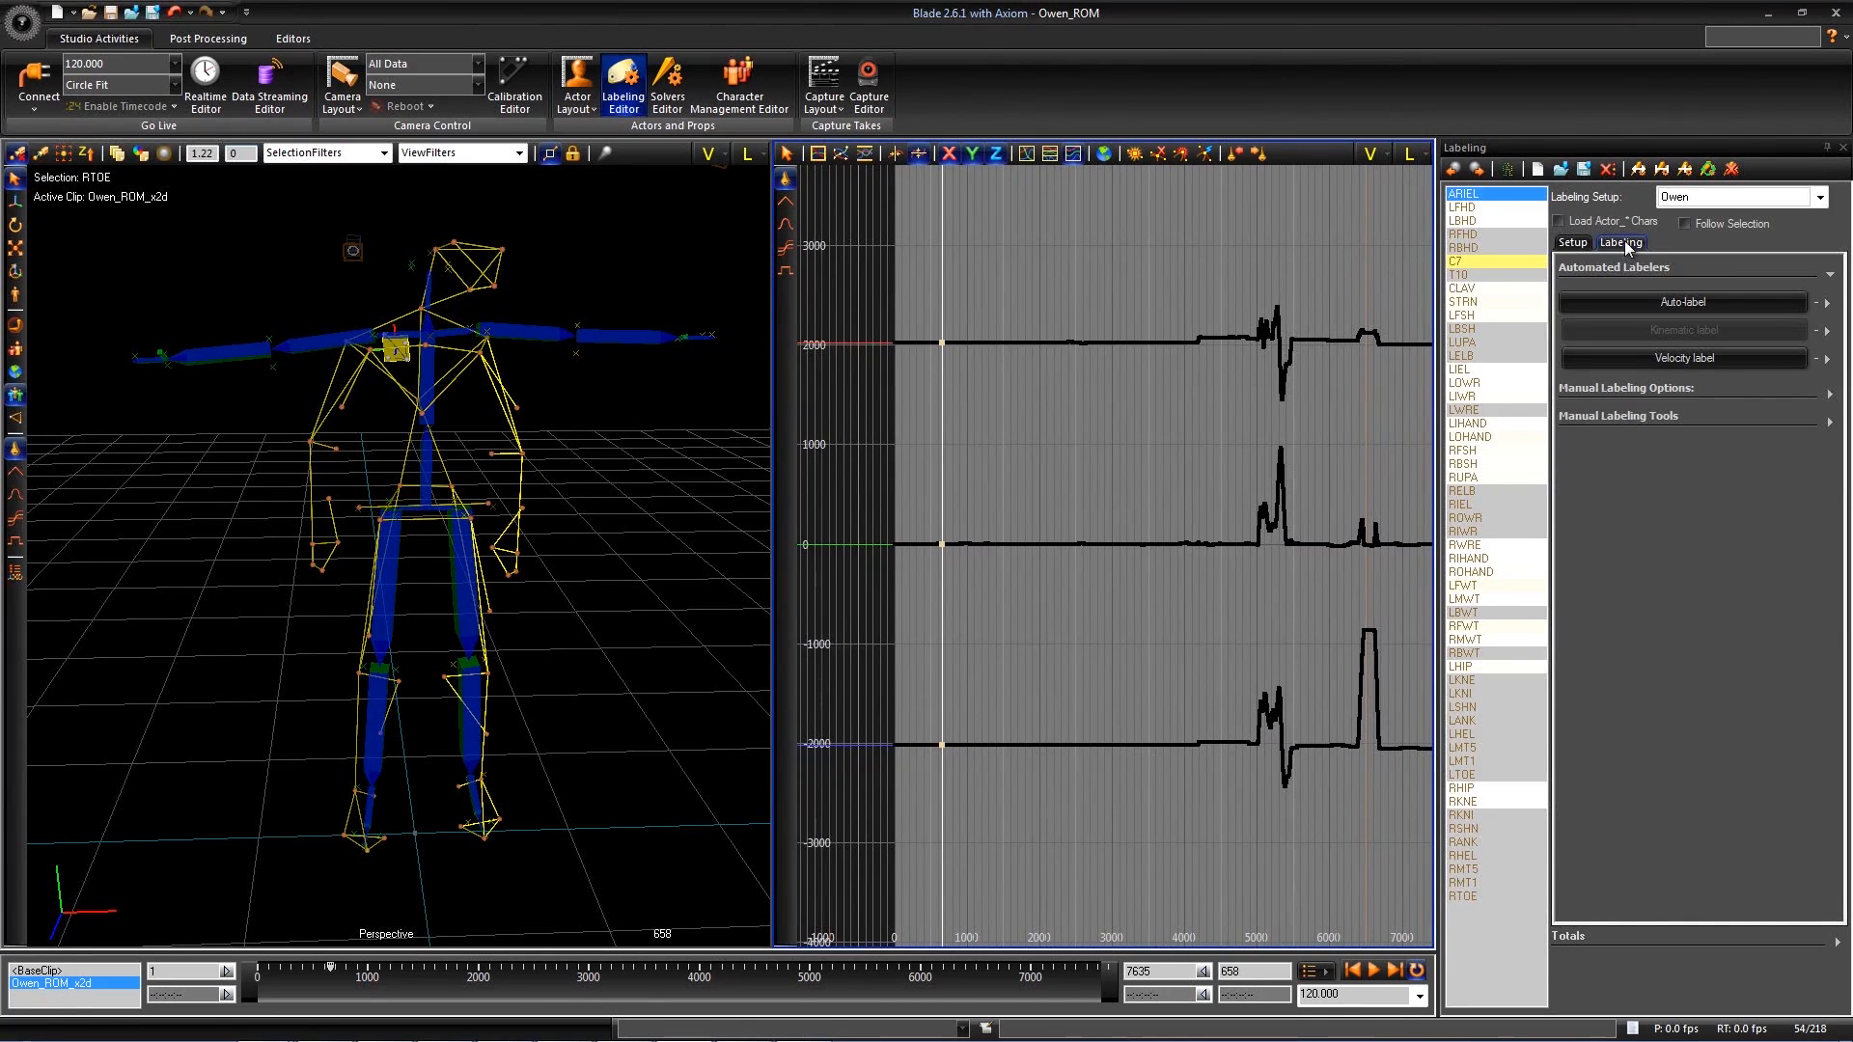
{"action": "left_click_drag", "start_coordinate": [617, 617], "coordinate": [608, 571], "text": "alt"}
{"action": "left_click_drag", "start_coordinate": [329, 969], "coordinate": [418, 975]}
{"action": "middle_click_drag", "start_coordinate": [572, 676], "coordinate": [599, 566], "text": "alt"}
{"action": "right_click_drag", "start_coordinate": [600, 567], "coordinate": [607, 592], "text": "alt"}
{"action": "left_click_drag", "start_coordinate": [599, 592], "coordinate": [587, 610], "text": "alt"}
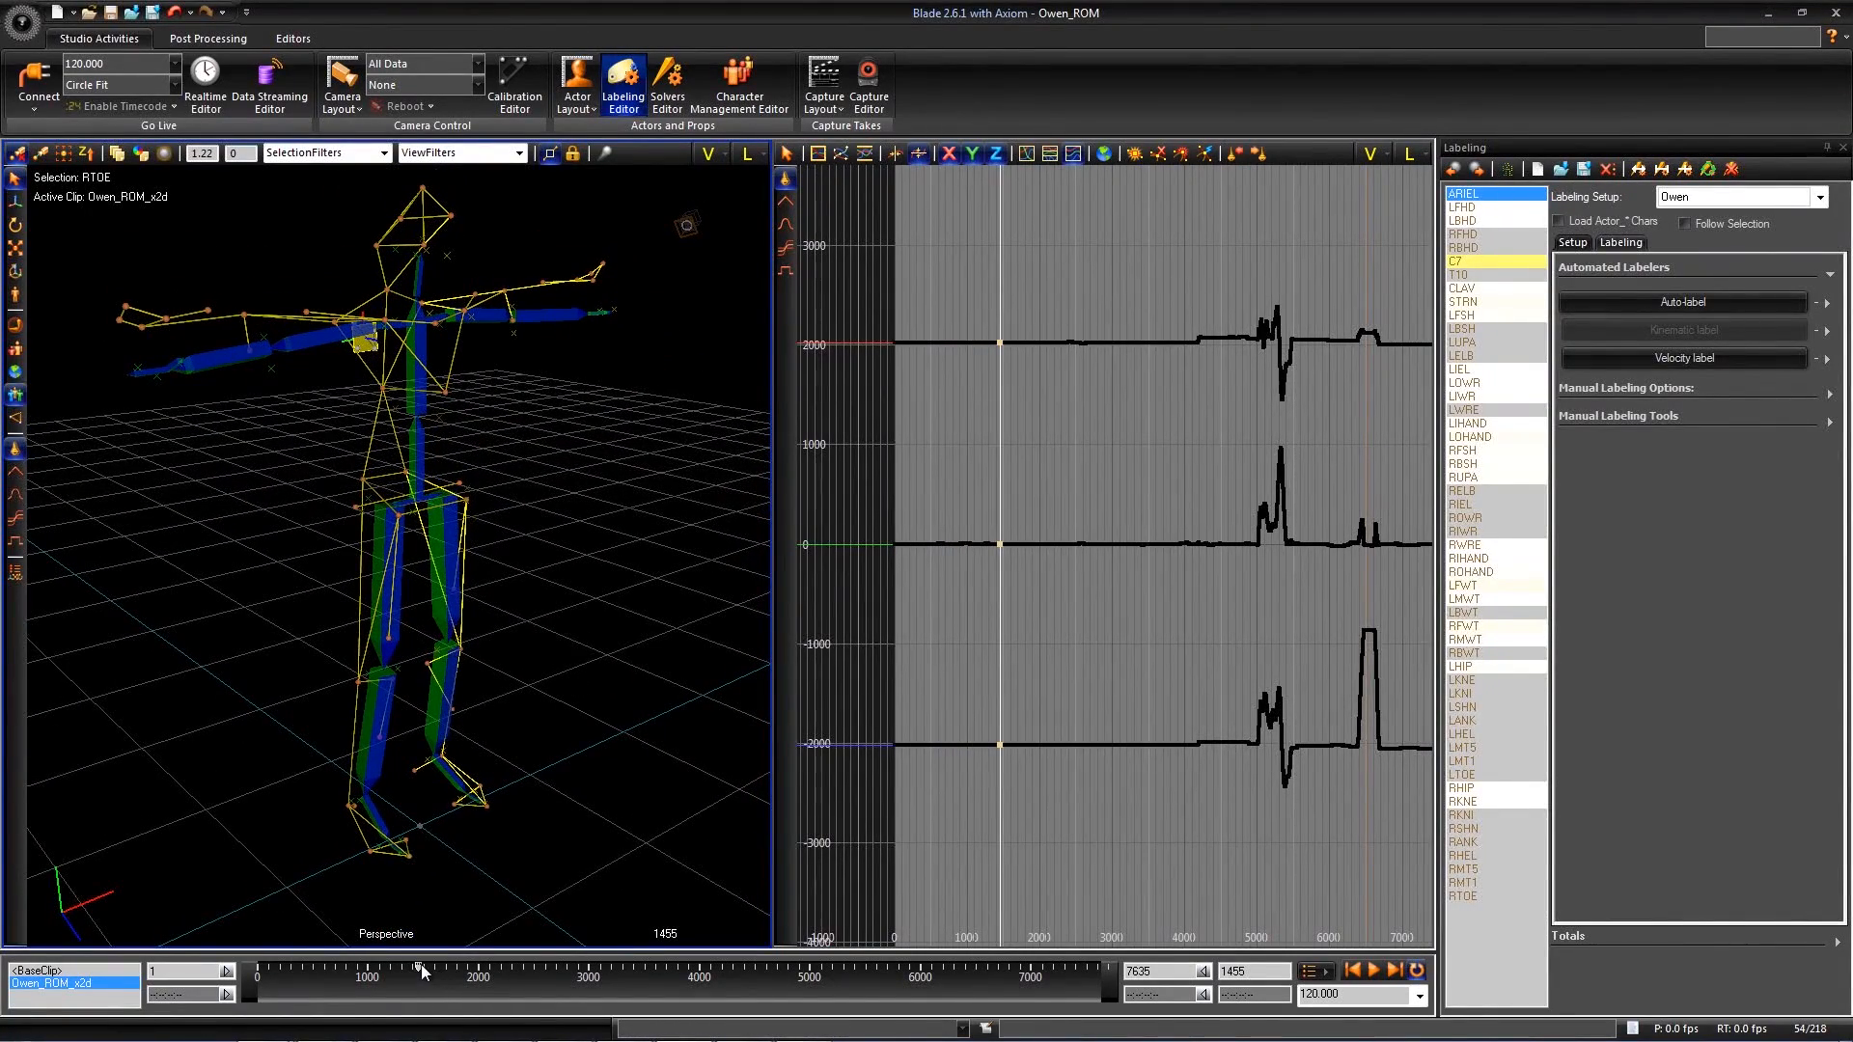
{"action": "left_click_drag", "start_coordinate": [422, 971], "coordinate": [666, 967]}
- Select the unlabeled marker at the base of the neck and examine its curves around frame 3613
{"action": "middle_click_drag", "start_coordinate": [455, 526], "coordinate": [493, 558], "text": "alt"}
{"action": "right_click_drag", "start_coordinate": [493, 558], "coordinate": [447, 343], "text": "alt"}
{"action": "mouse_move", "coordinate": [453, 366]}
{"action": "middle_mouse_down", "text": "alt"}
{"action": "mouse_move", "coordinate": [452, 415]}
{"action": "mouse_move", "coordinate": [364, 355]}
{"action": "middle_mouse_up", "text": "alt"}
{"action": "left_click", "coordinate": [359, 366]}
{"action": "left_click_drag", "start_coordinate": [664, 967], "coordinate": [657, 968]}
{"action": "middle_click_drag", "start_coordinate": [965, 473], "coordinate": [904, 471], "text": "alt"}
{"action": "right_click_drag", "start_coordinate": [904, 471], "coordinate": [954, 459], "text": "alt"}
{"action": "middle_click_drag", "start_coordinate": [953, 459], "coordinate": [1047, 462], "text": "alt"}
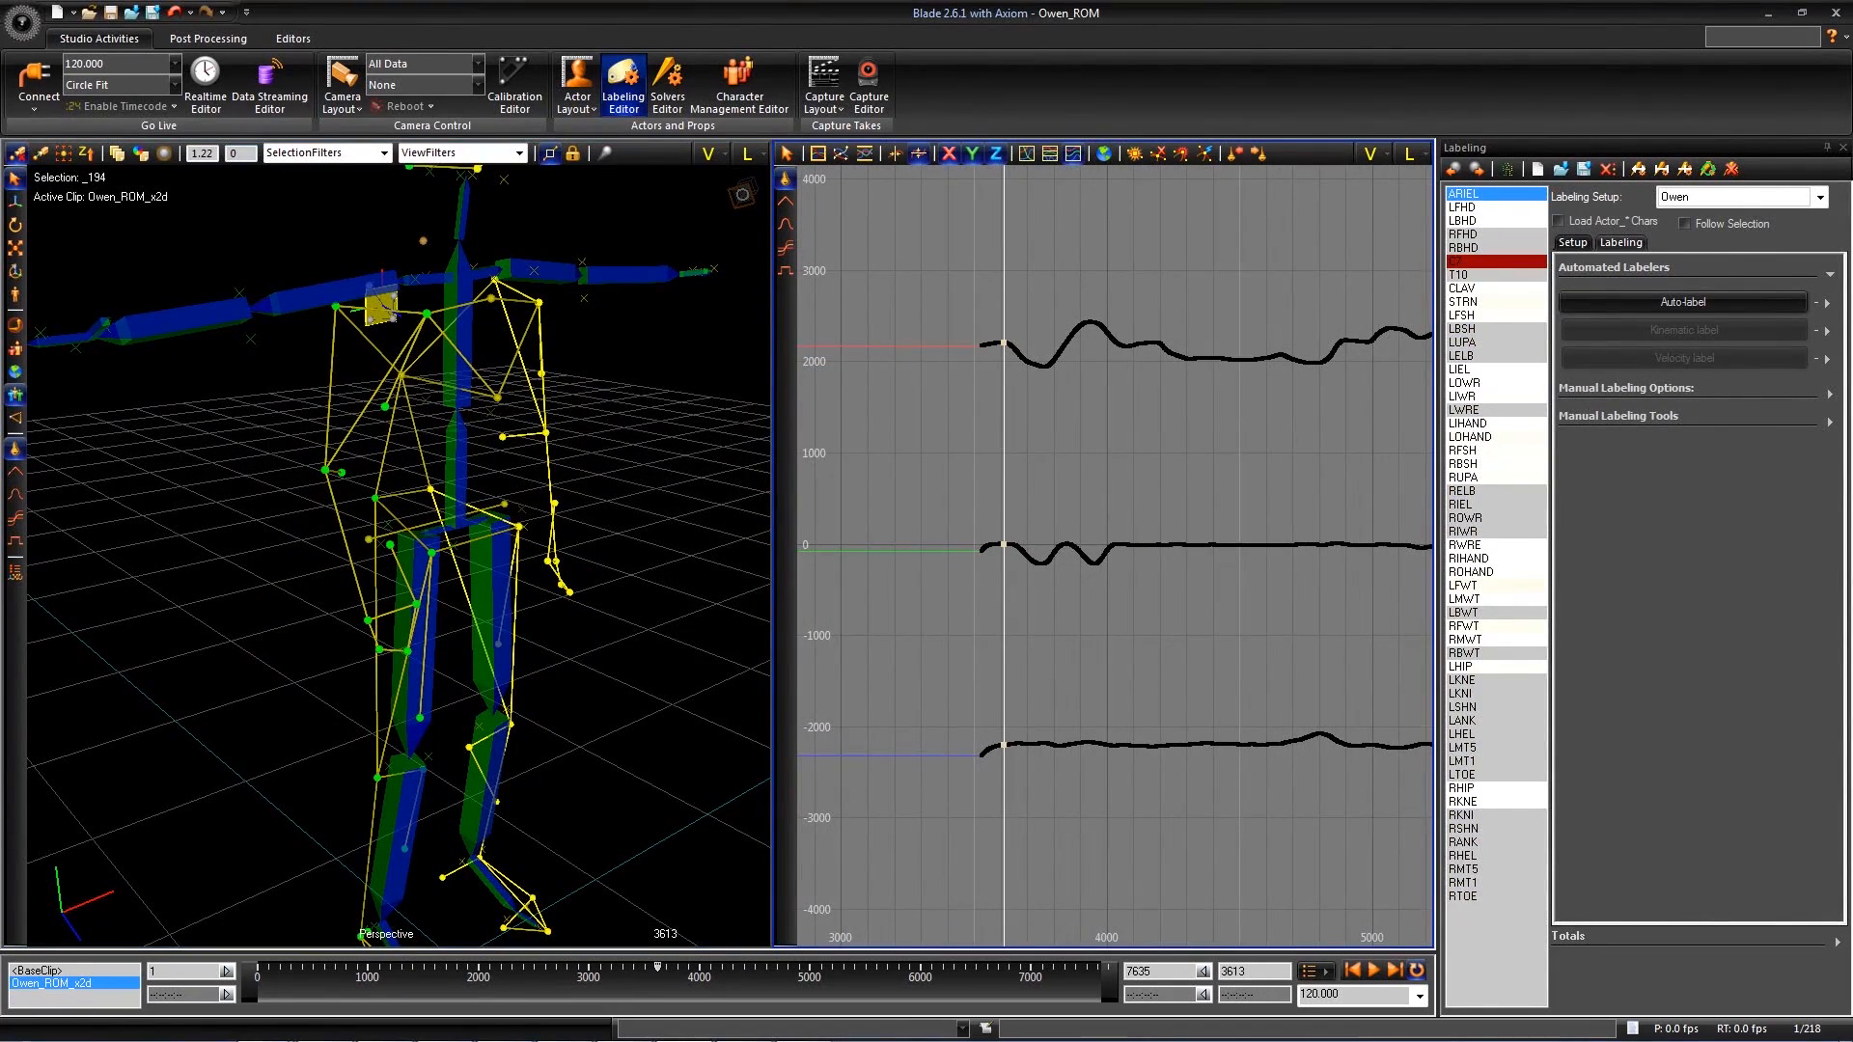
- Set the manual labeling mode to Select, assign C7 to the selected neck marker, and undo the labeling
{"action": "left_click", "coordinate": [1830, 393]}
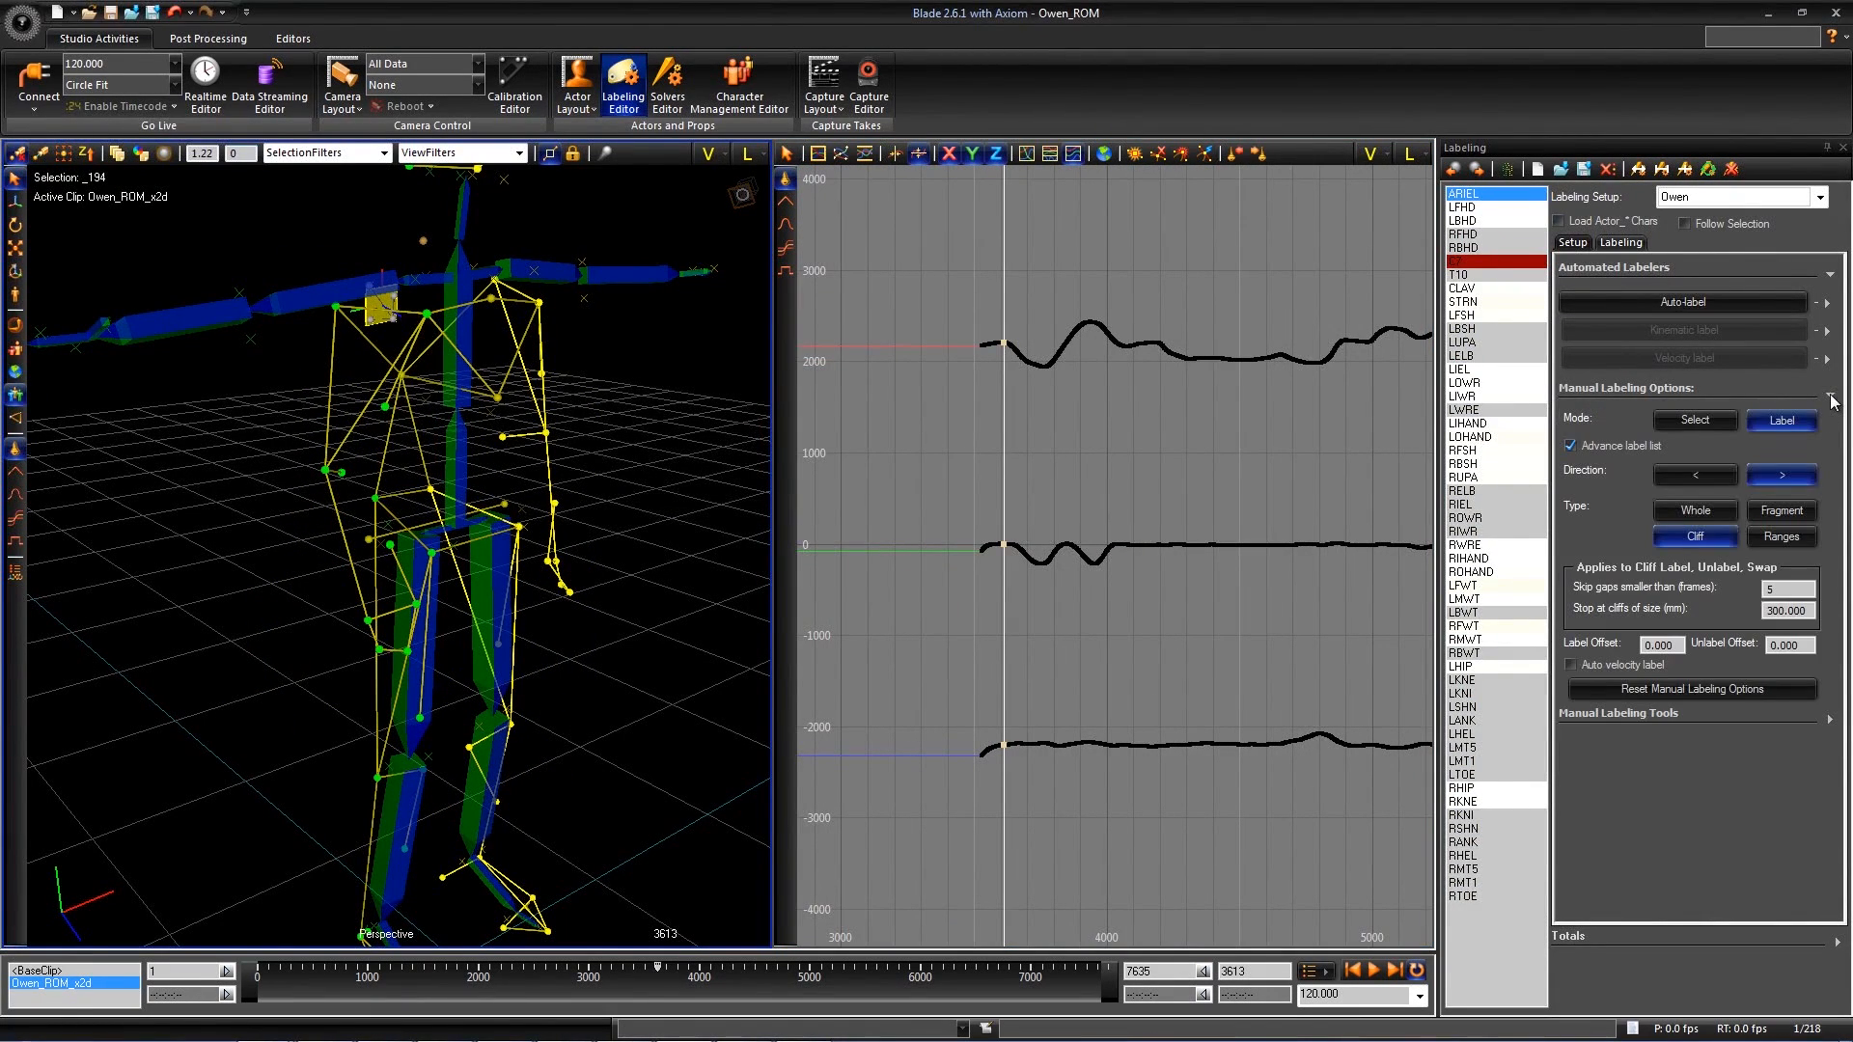
{"action": "left_click", "coordinate": [1695, 419]}
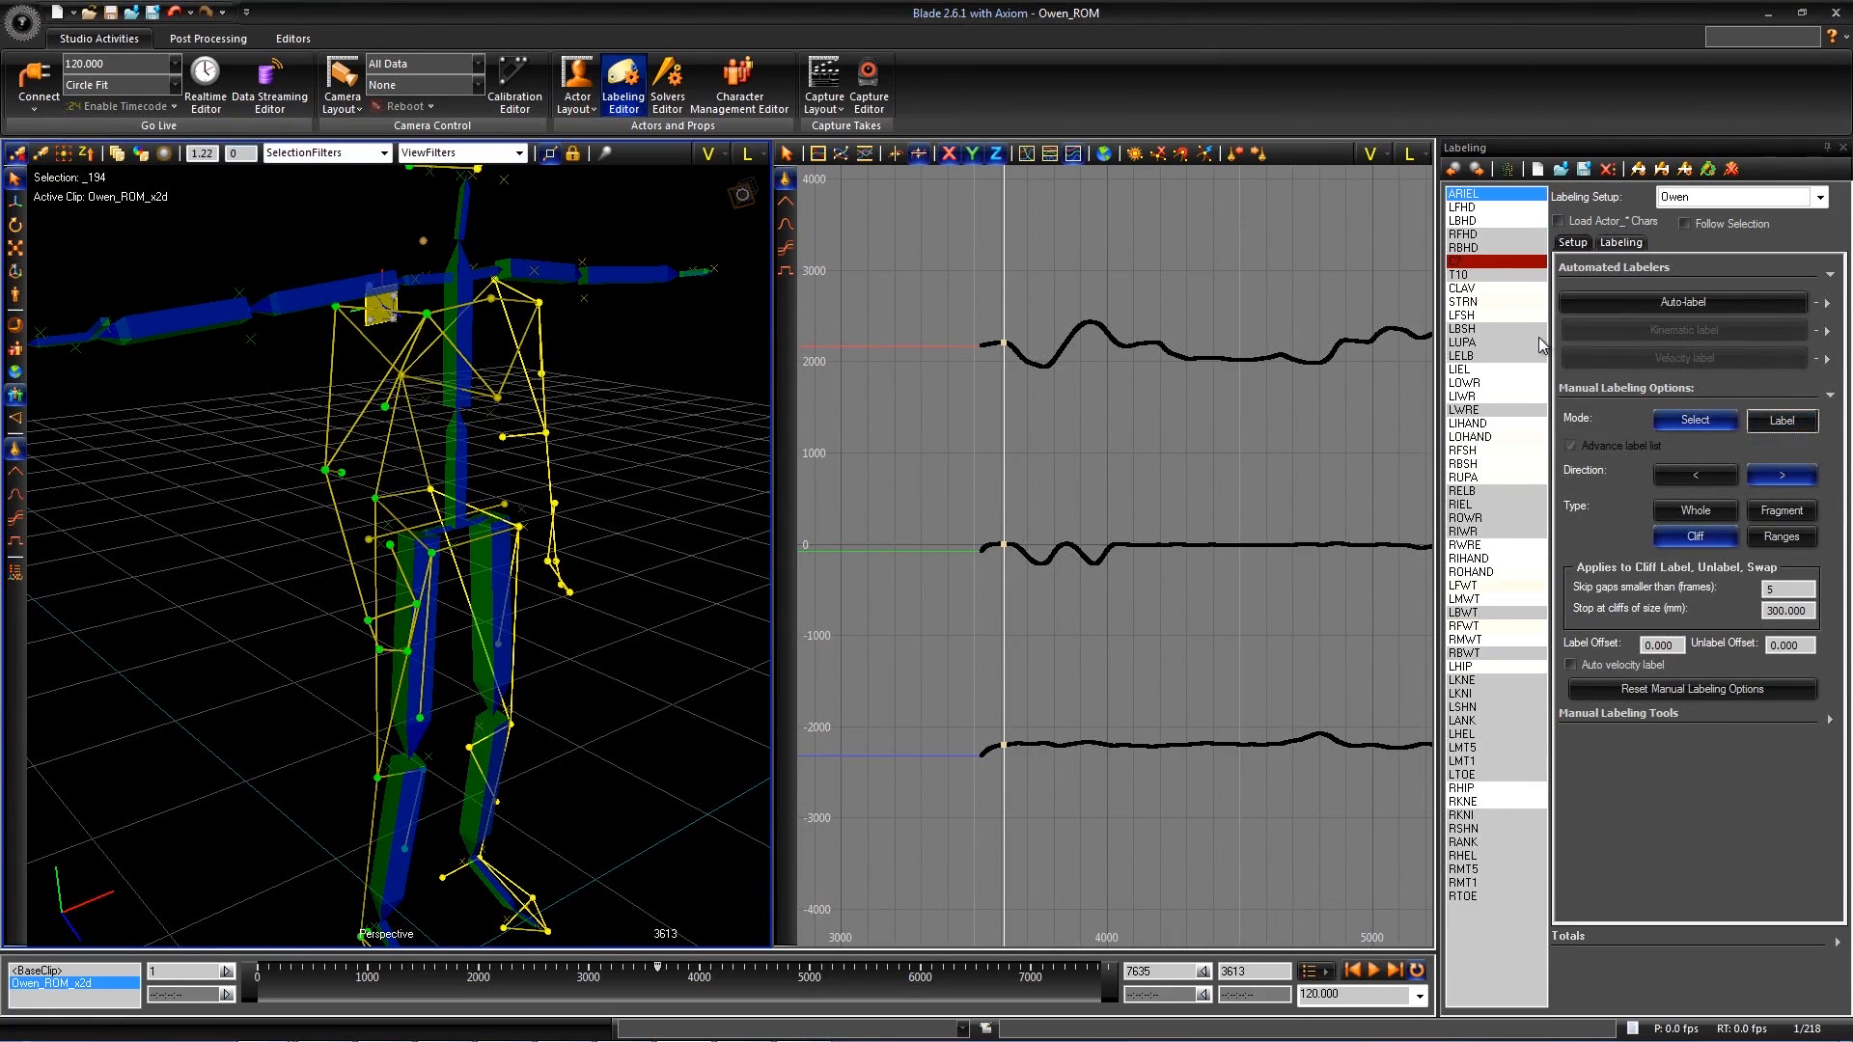
{"action": "left_click_drag", "start_coordinate": [608, 427], "coordinate": [626, 437], "text": "alt"}
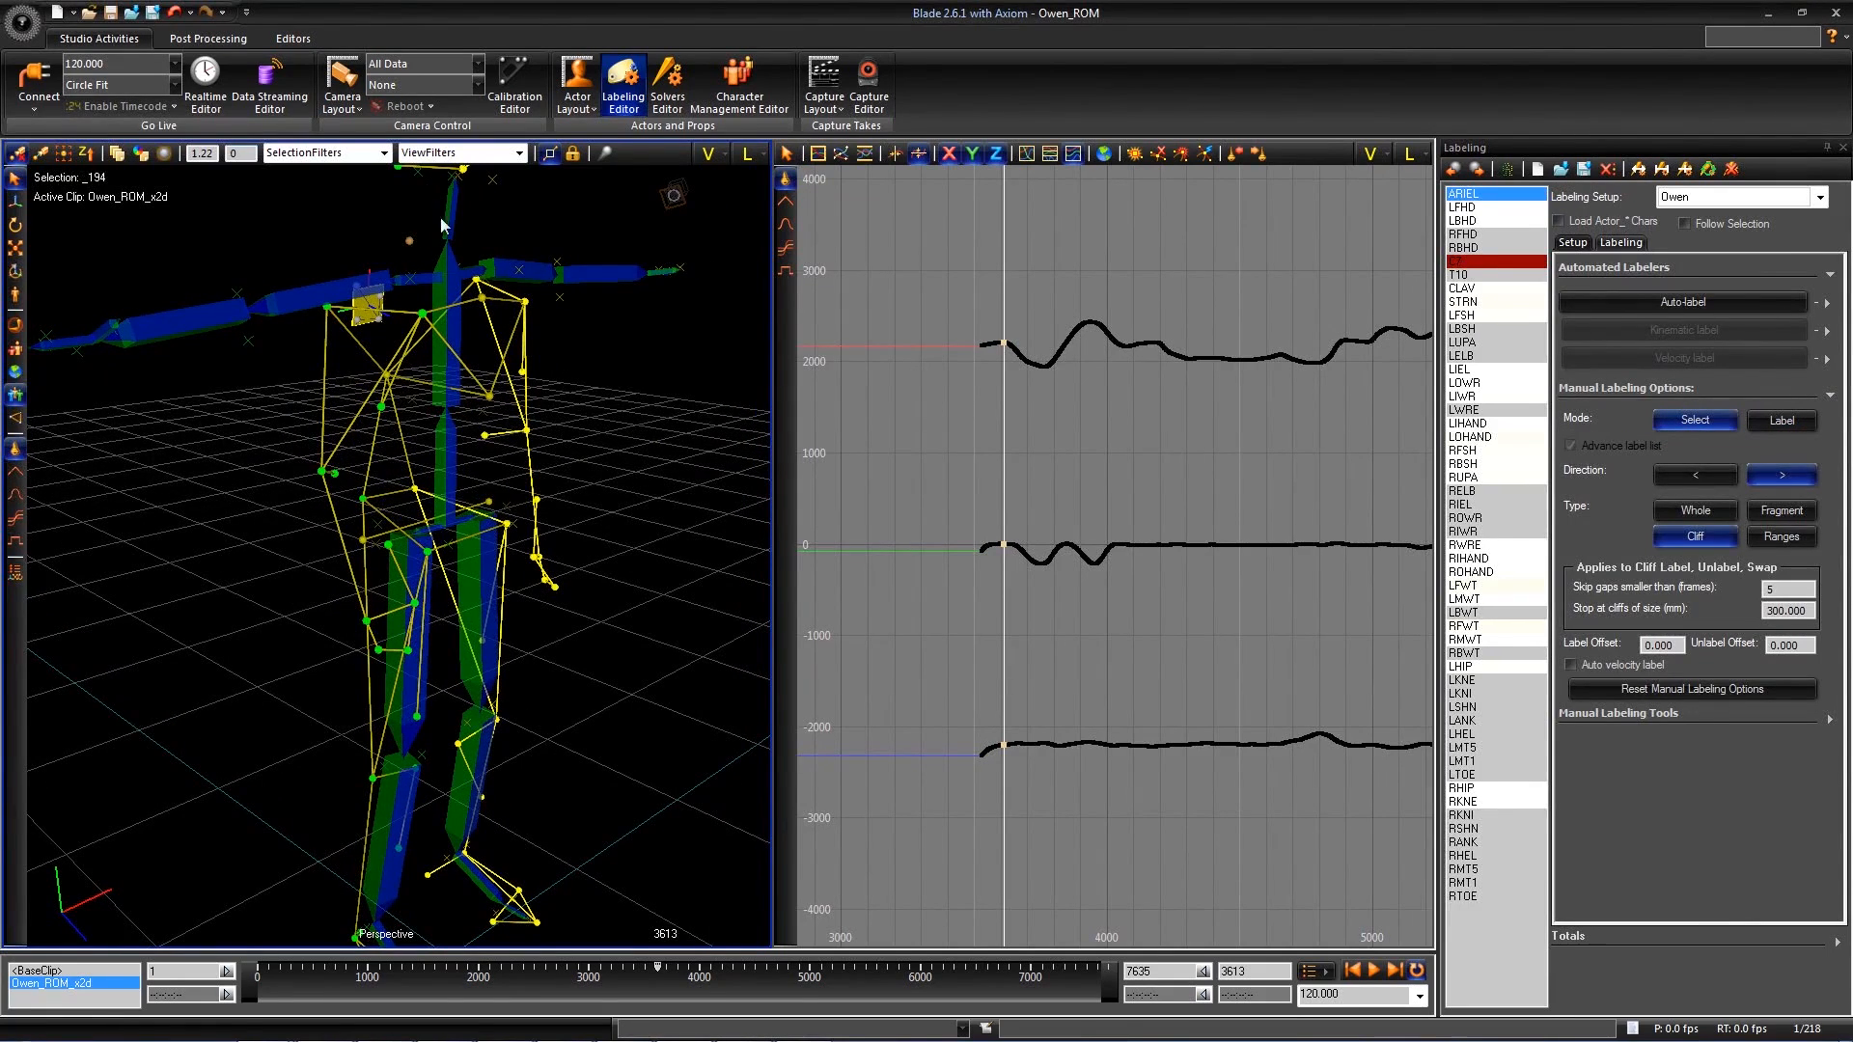
{"action": "left_click", "coordinate": [1464, 261]}
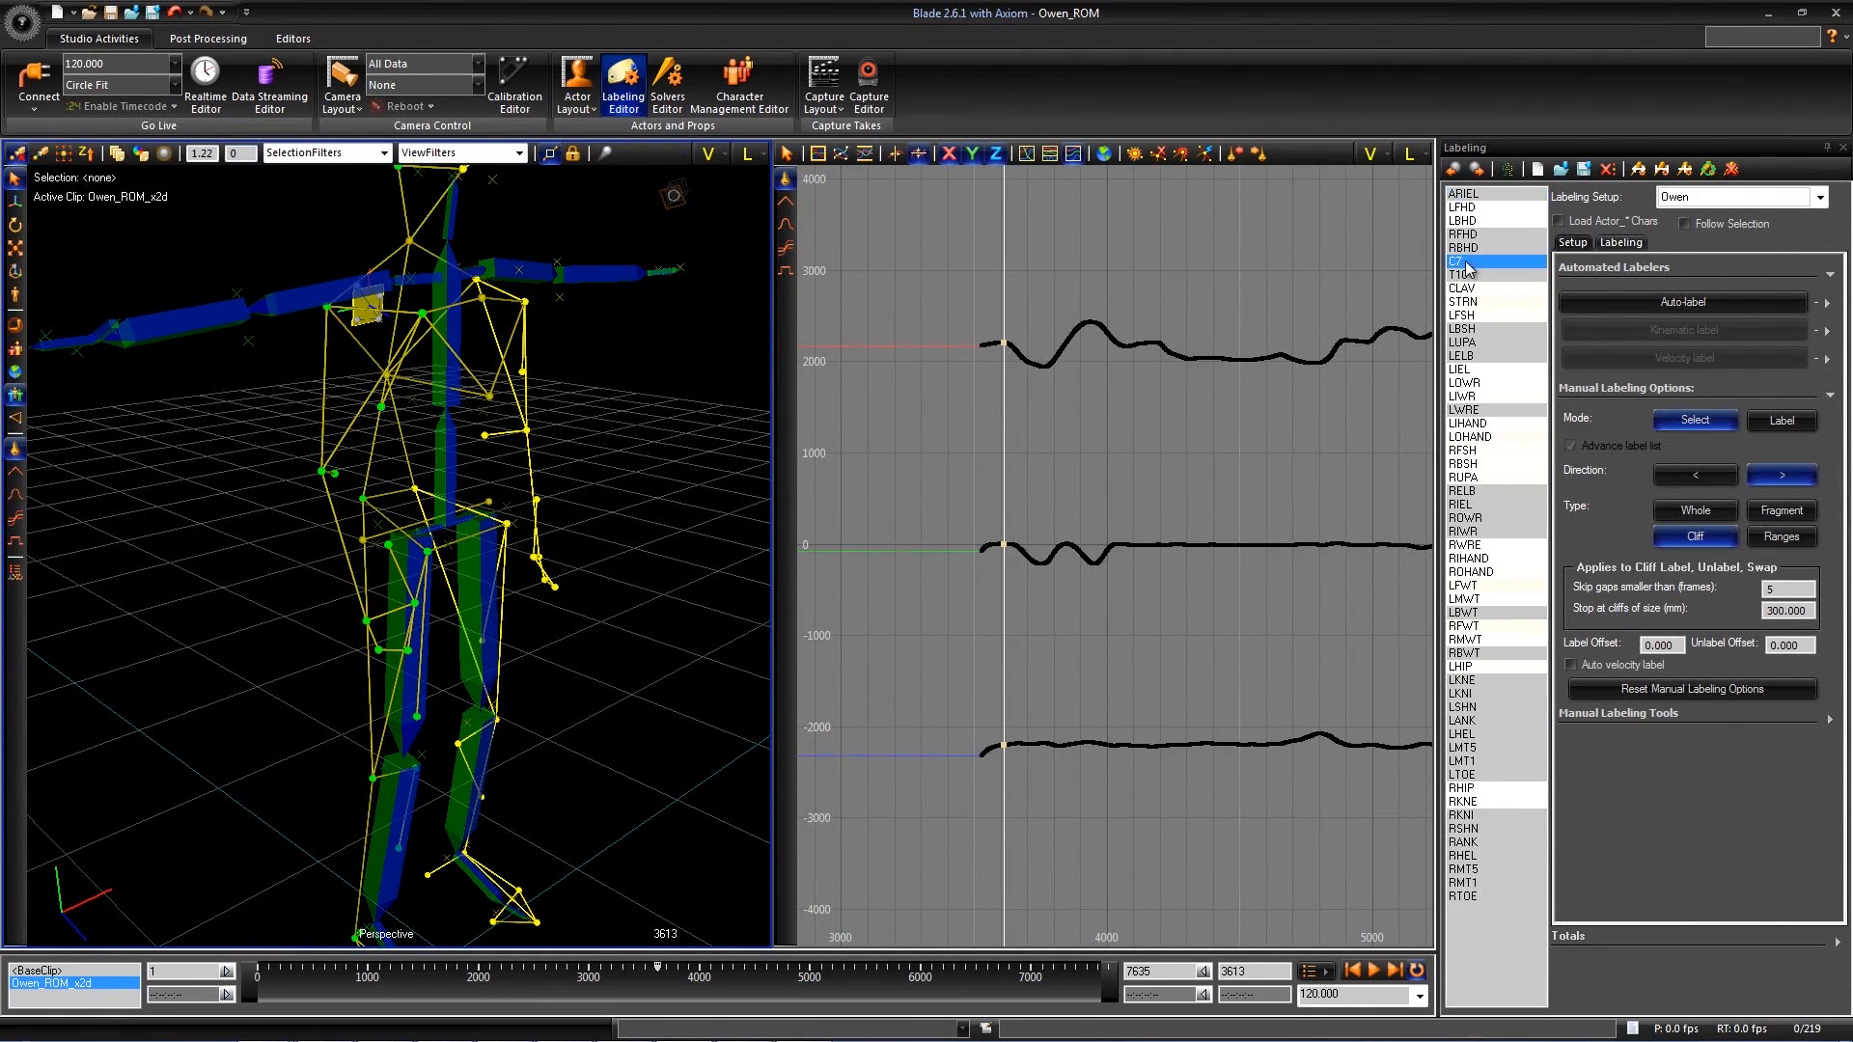
{"action": "left_click_drag", "start_coordinate": [429, 259], "coordinate": [401, 254], "text": "alt"}
{"action": "mouse_move", "coordinate": [945, 472]}
{"action": "middle_mouse_down"}
{"action": "mouse_move", "coordinate": [1079, 473]}
{"action": "mouse_move", "coordinate": [963, 479]}
{"action": "middle_mouse_up"}
{"action": "left_click", "coordinate": [170, 16]}
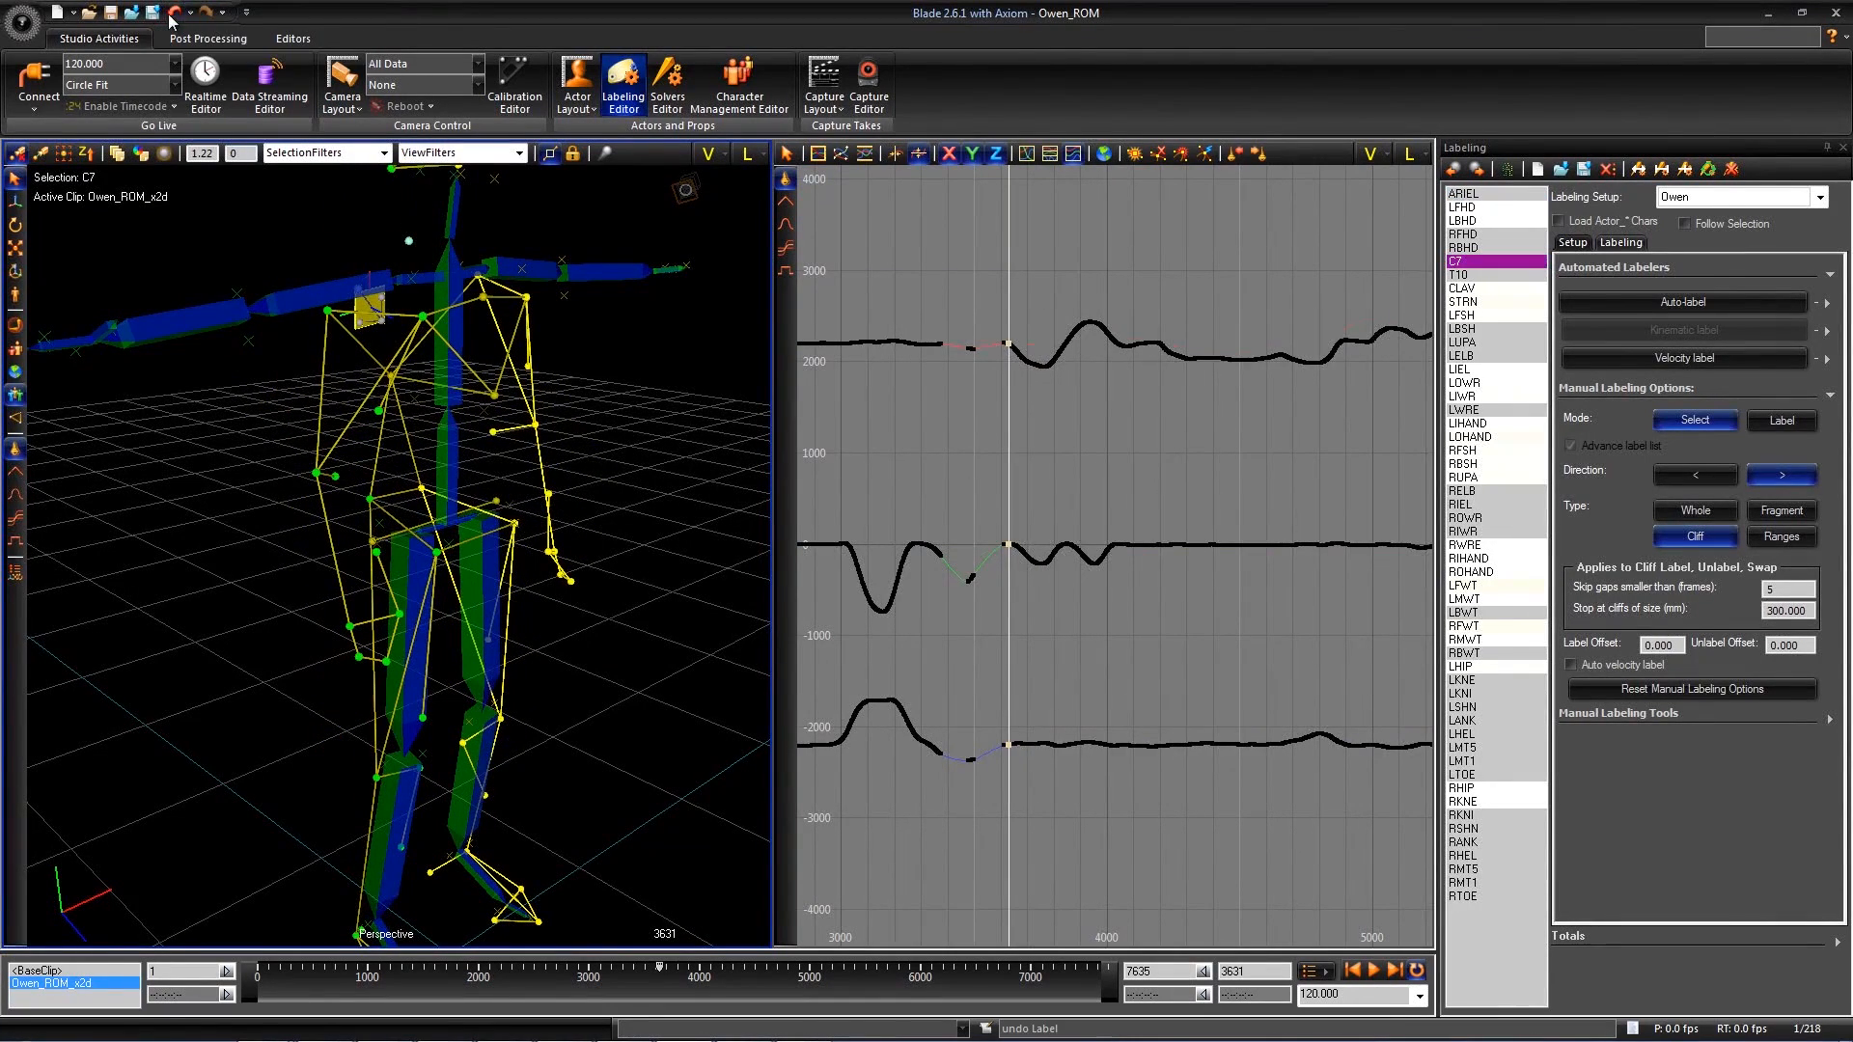
- Set the manual labeling mode to Label, label the neck marker as C7 at frame 3631, and undo it
{"action": "left_click", "coordinate": [1812, 422]}
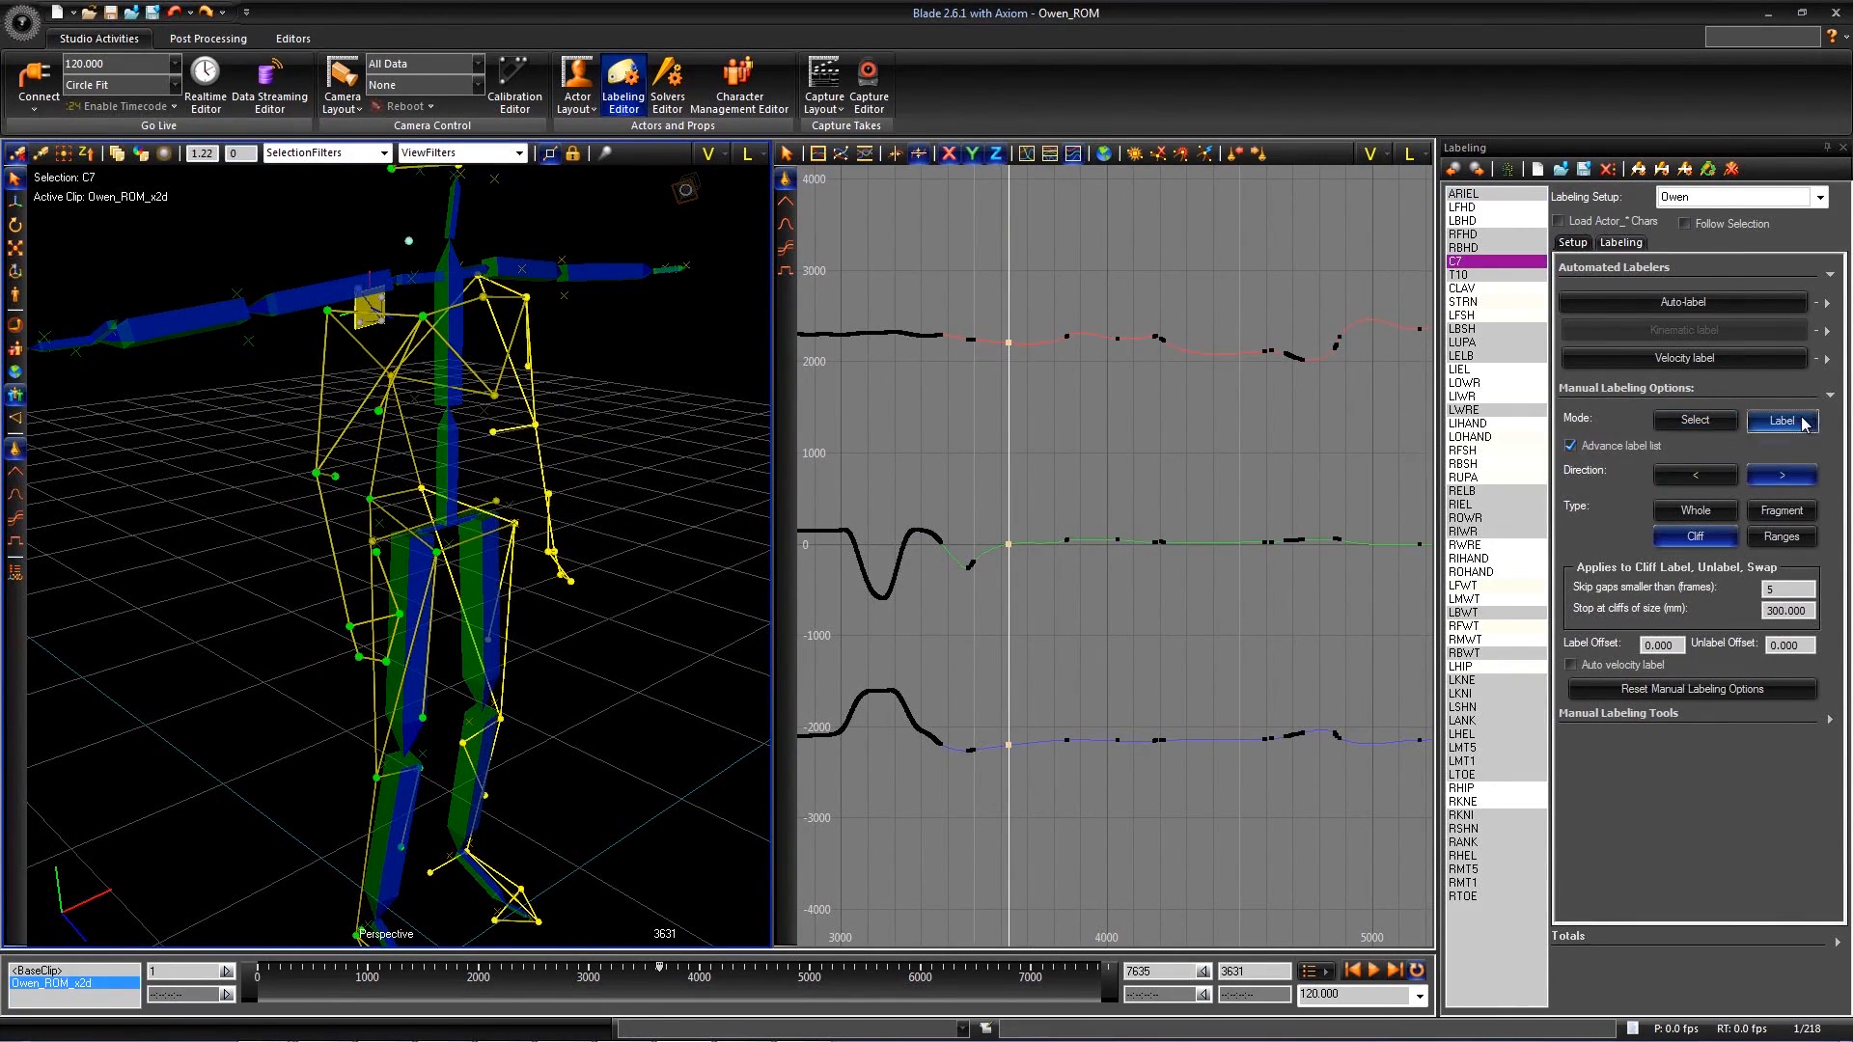
{"action": "left_click", "coordinate": [409, 241]}
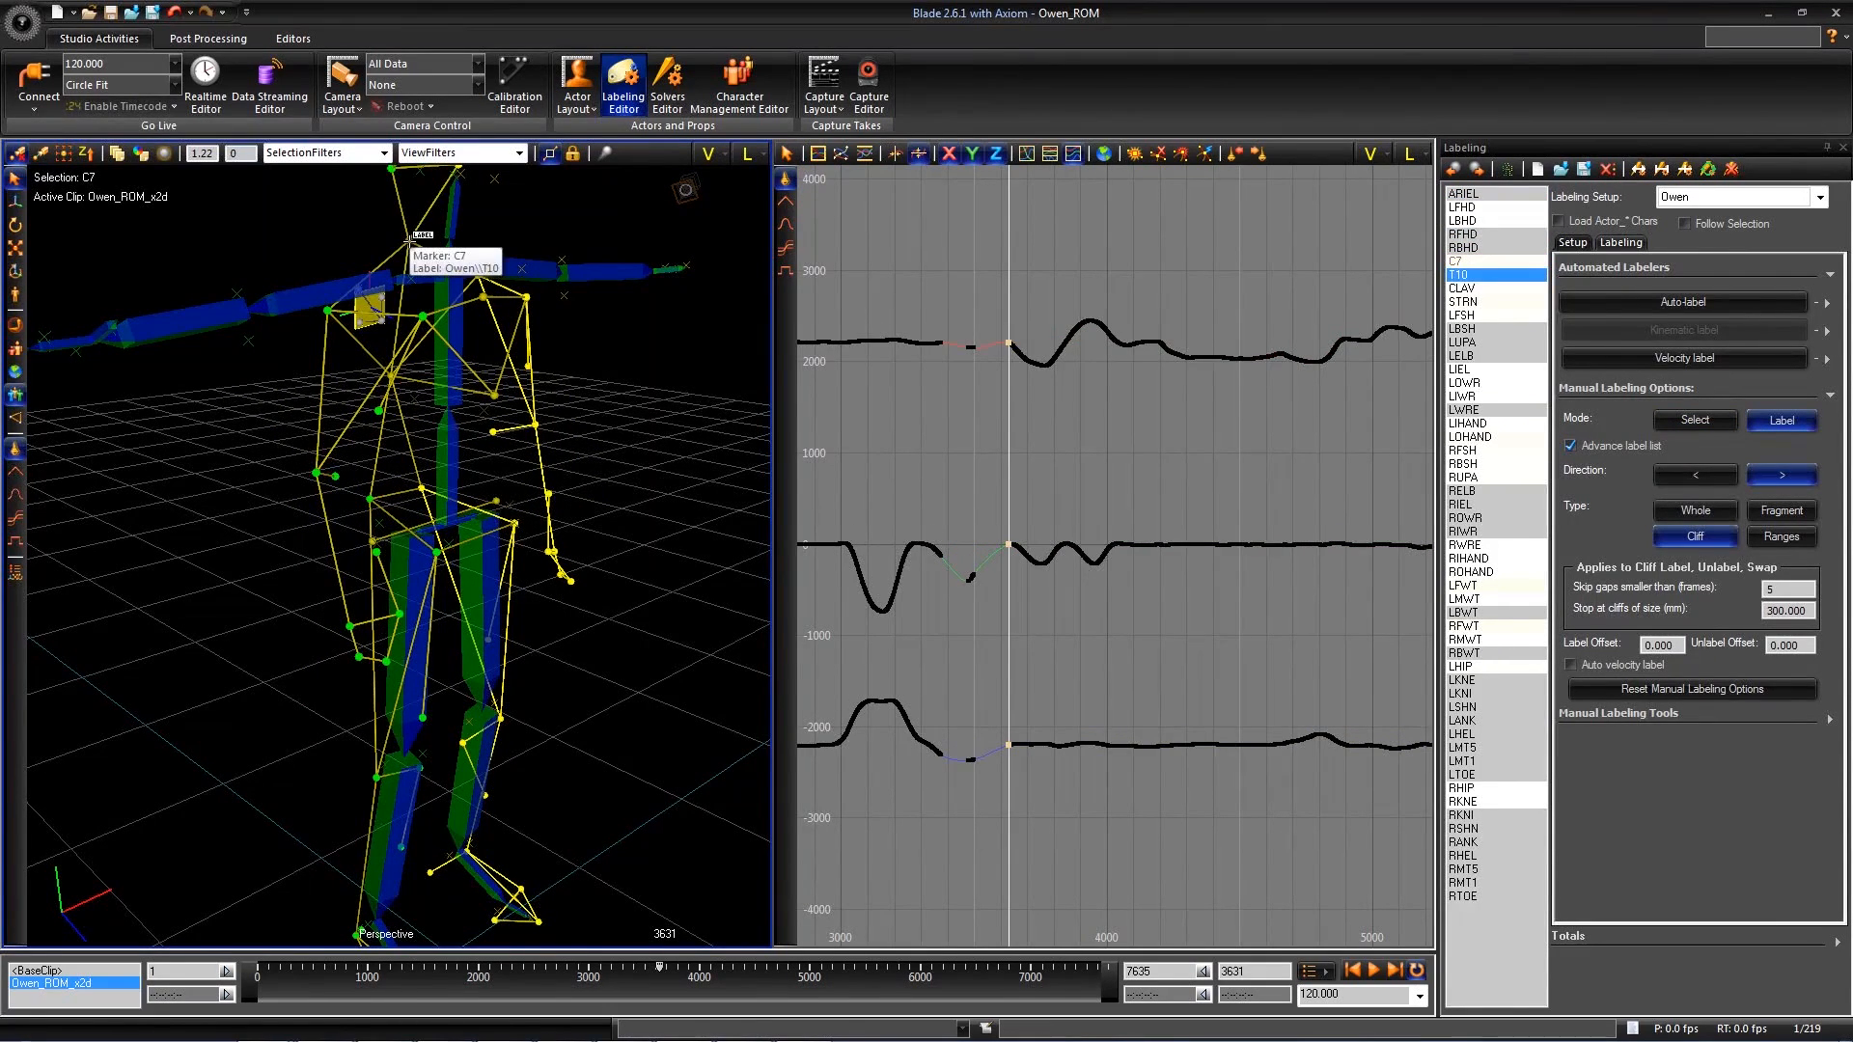
{"action": "mouse_move", "coordinate": [946, 461]}
{"action": "middle_mouse_down"}
{"action": "mouse_move", "coordinate": [994, 461]}
{"action": "mouse_move", "coordinate": [966, 461]}
{"action": "middle_mouse_up"}
{"action": "key", "text": "ctrl+z"}
- Label the neck marker as C7 forward from frame 3648 and undo the labeling
{"action": "left_click", "coordinate": [397, 244], "text": "ctrl"}
{"action": "right_click_drag", "start_coordinate": [975, 468], "coordinate": [1843, 473]}
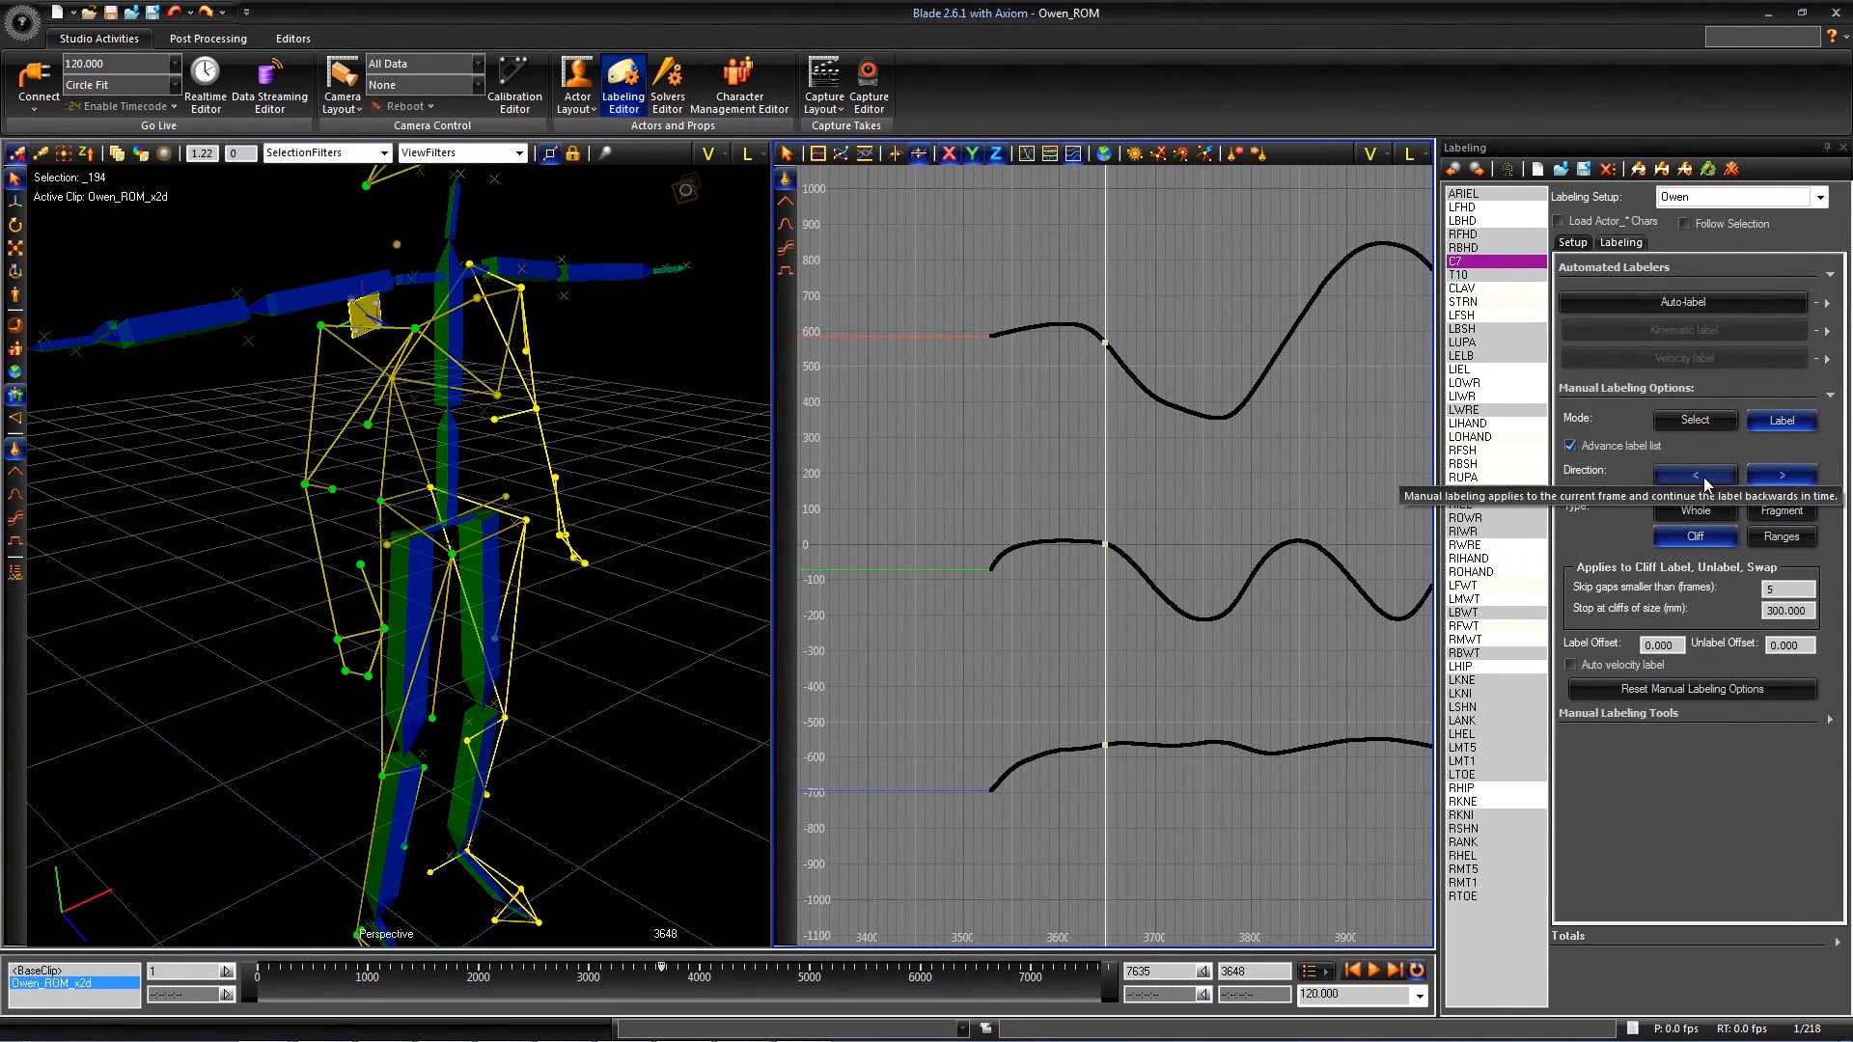
{"action": "left_click", "coordinate": [398, 243]}
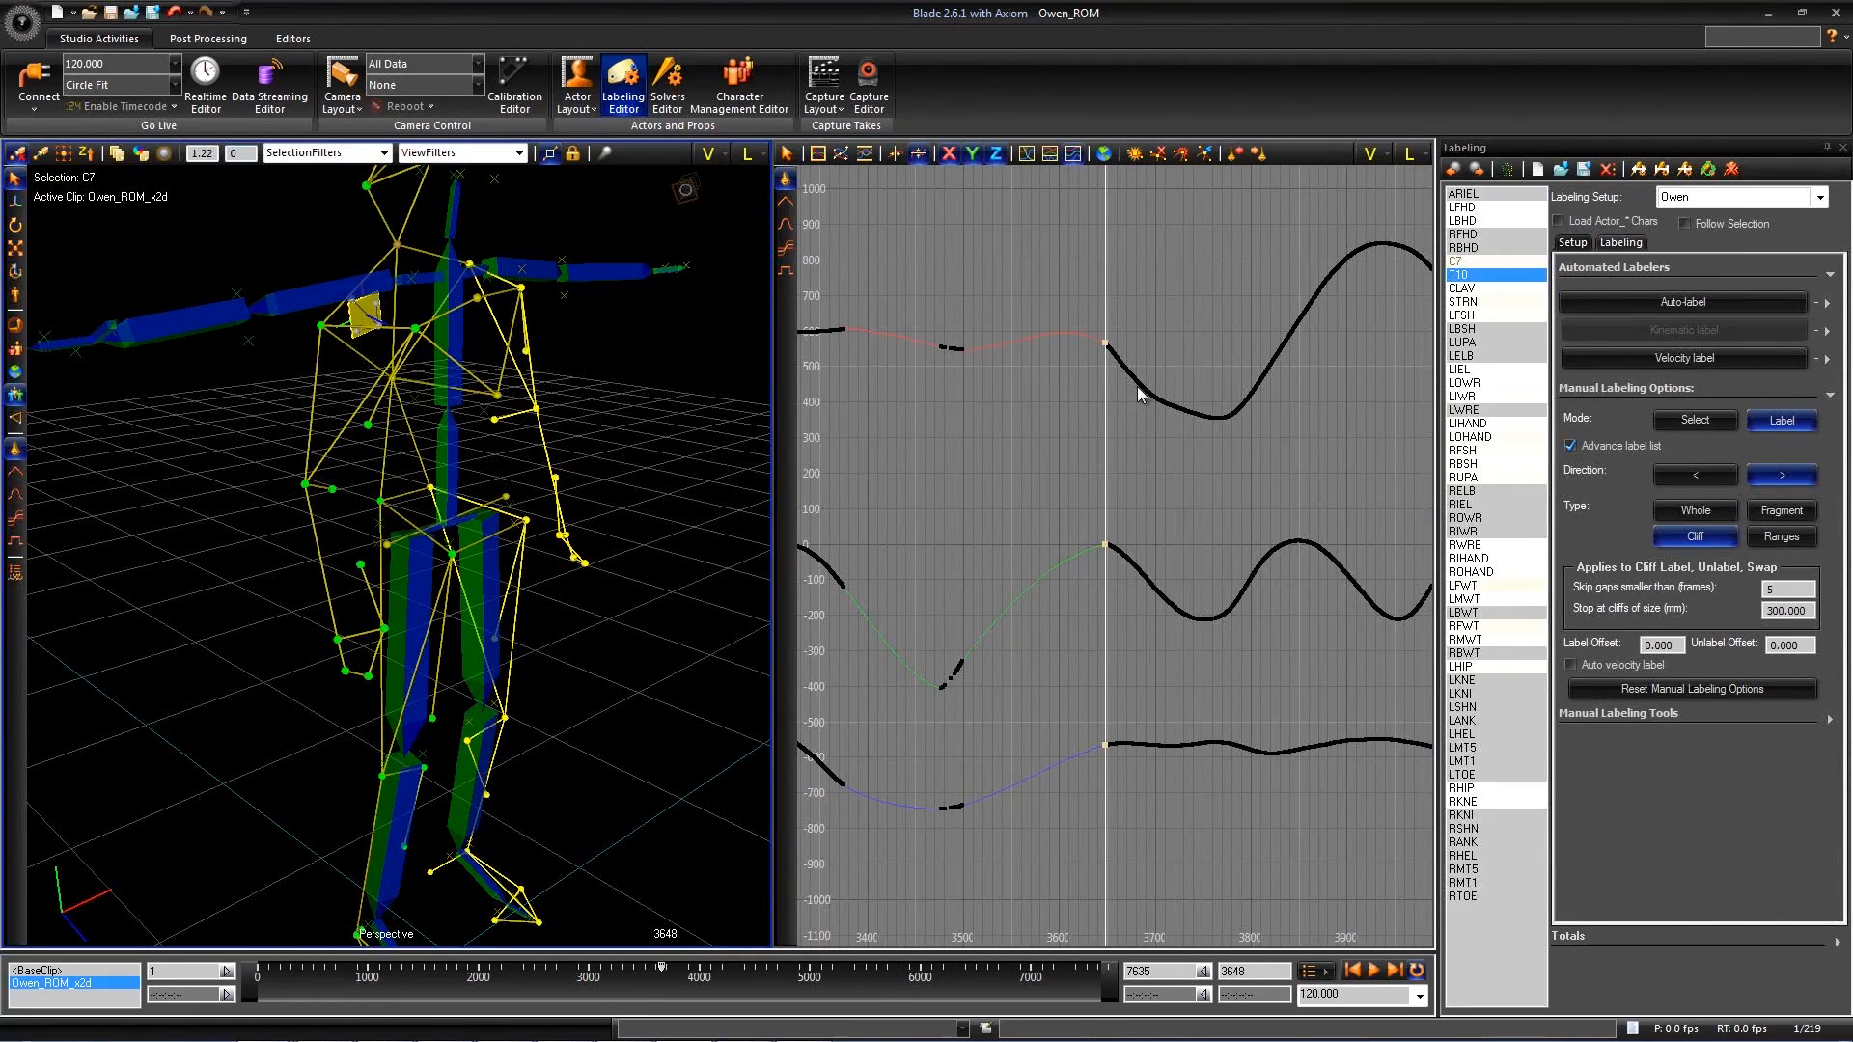
{"action": "key", "text": "ctrl+z"}
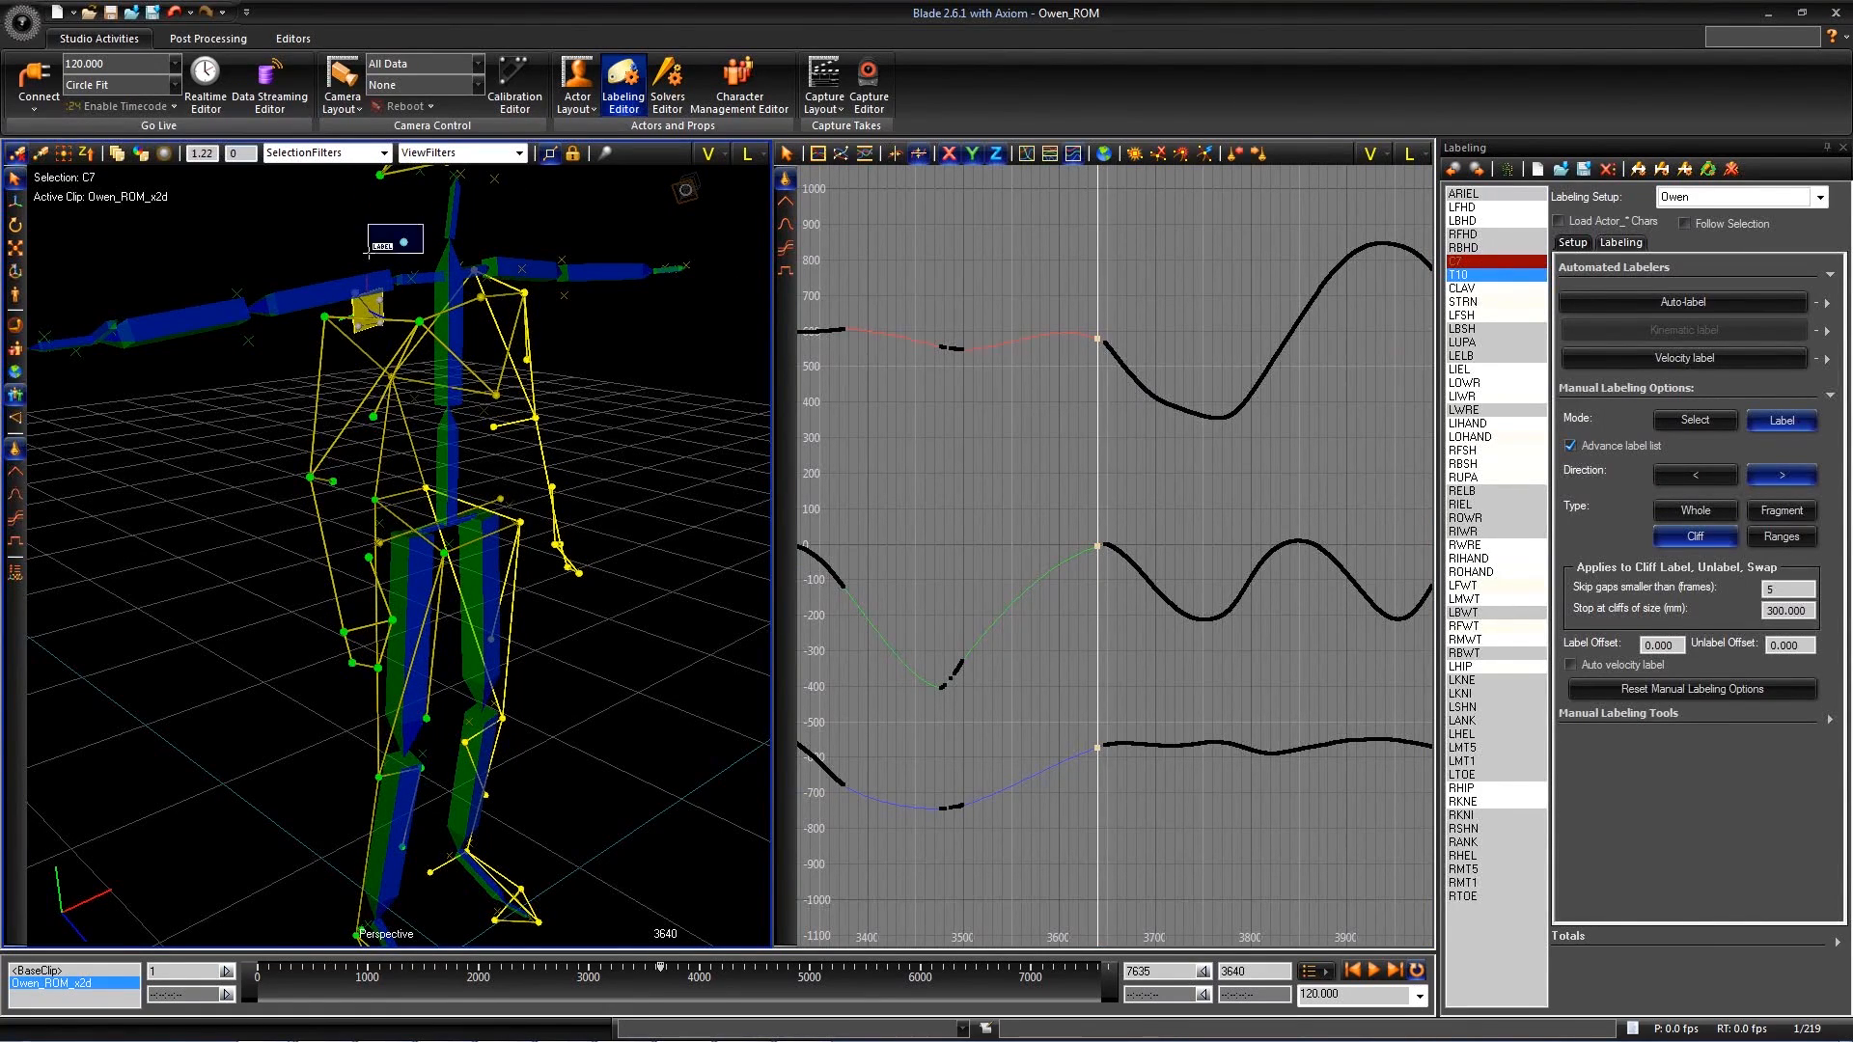
{"action": "left_click_drag", "start_coordinate": [1120, 390], "coordinate": [1069, 426]}
{"action": "left_click", "coordinate": [177, 10]}
- Label the unlabeled marker at the base of the neck as C7 from frame 3529 onward
{"action": "left_click_drag", "start_coordinate": [1068, 432], "coordinate": [994, 455]}
{"action": "left_click_drag", "start_coordinate": [386, 386], "coordinate": [540, 386], "text": "alt"}
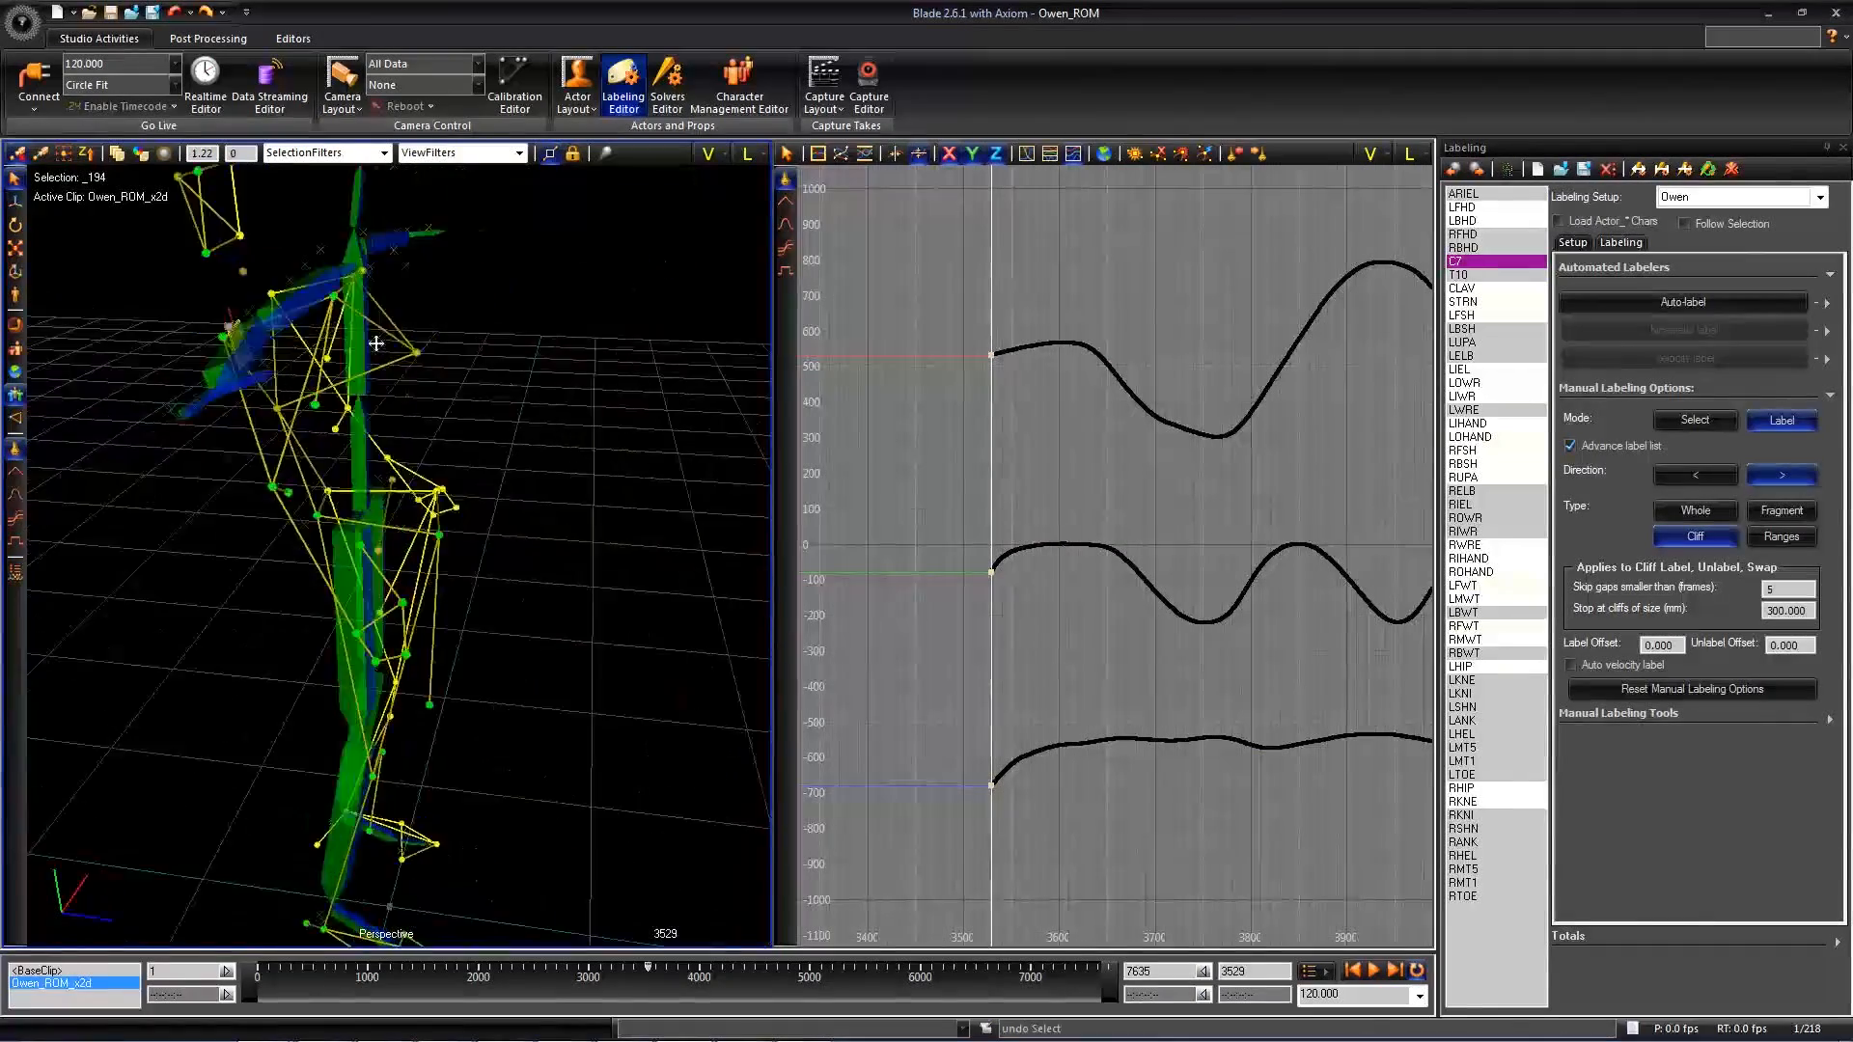
{"action": "right_click_drag", "start_coordinate": [386, 386], "coordinate": [480, 364], "text": "alt"}
{"action": "middle_click_drag", "start_coordinate": [480, 364], "coordinate": [328, 472], "text": "alt"}
{"action": "middle_click_drag", "start_coordinate": [545, 336], "coordinate": [520, 350], "text": "alt"}
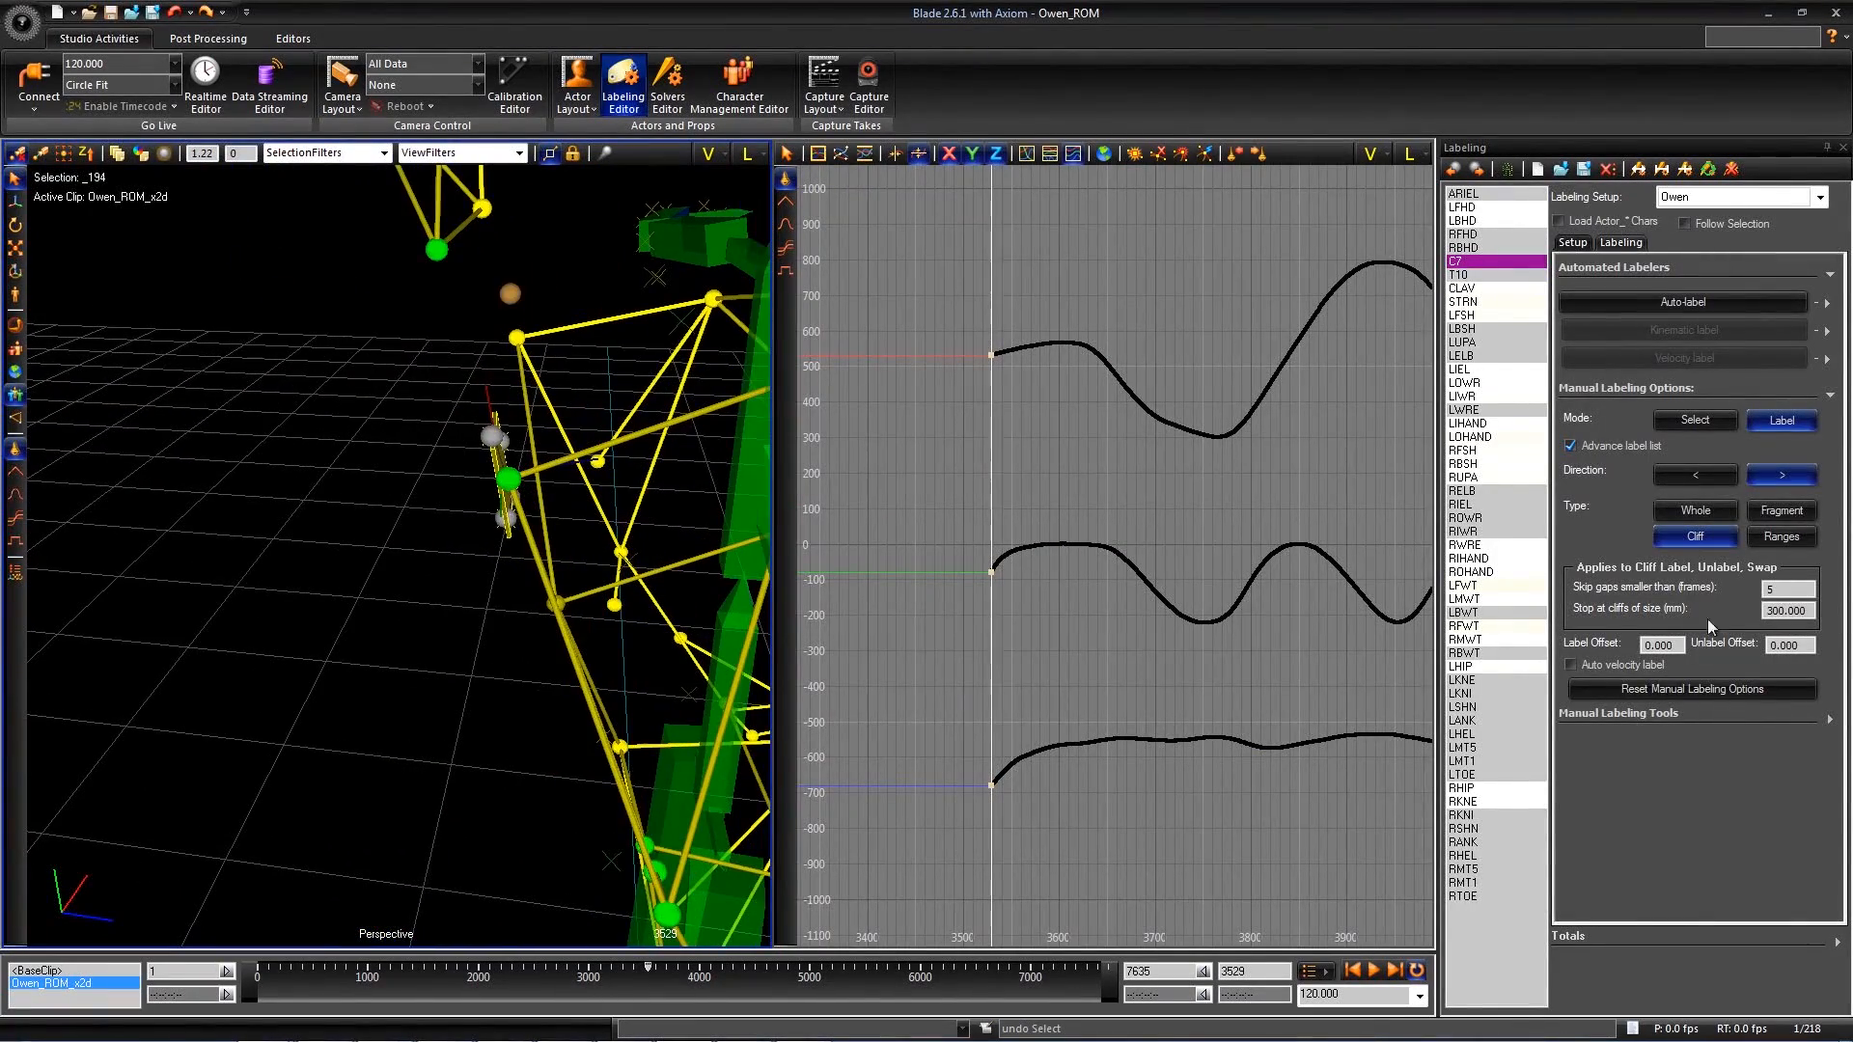
{"action": "left_click", "coordinate": [532, 289]}
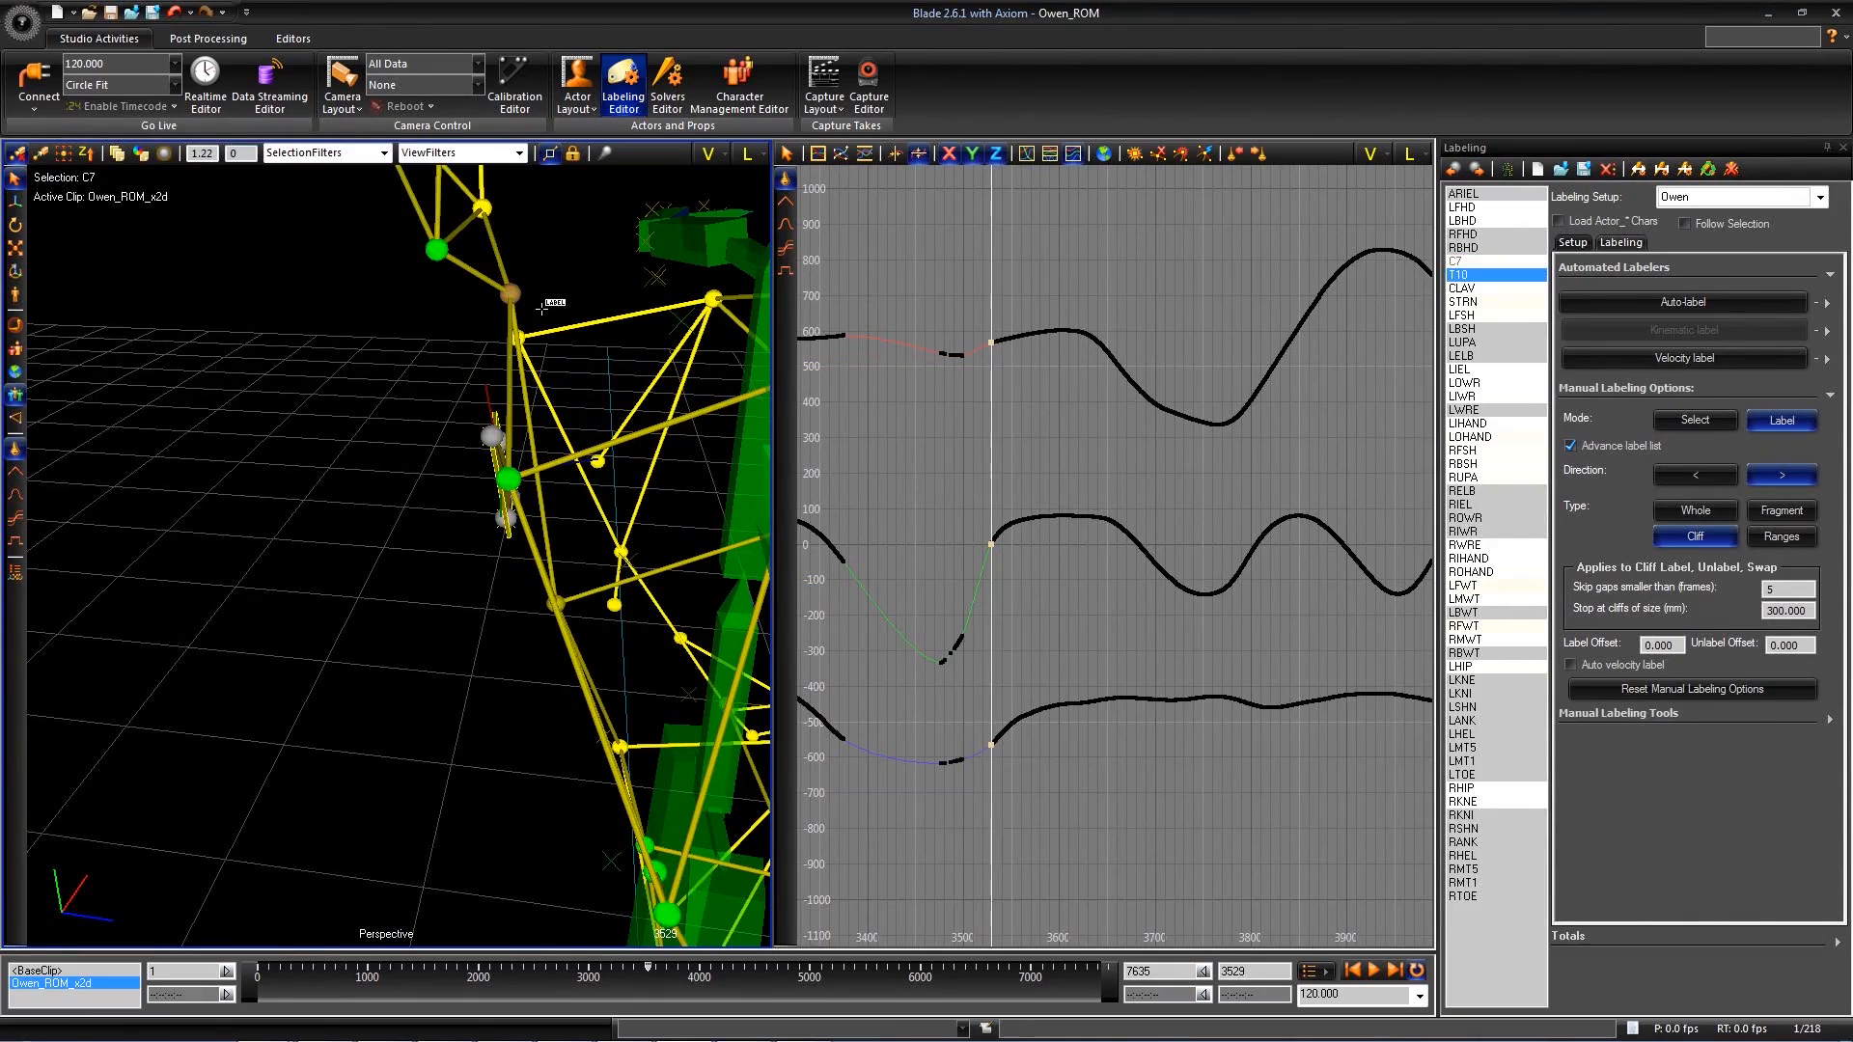
- Step and scrub through the frames around the C7 gap while examining the torso markers from several angles
{"action": "key", "text": "Left"}
{"action": "key", "text": "Right"}
{"action": "key", "text": "Right"}
{"action": "key", "text": "Right"}
{"action": "key", "text": "Right"}
{"action": "left_click_drag", "start_coordinate": [540, 311], "coordinate": [485, 389], "text": "alt"}
{"action": "right_click_drag", "start_coordinate": [485, 389], "coordinate": [430, 570], "text": "alt"}
{"action": "key", "text": "Right"}
{"action": "key", "text": "Right"}
{"action": "left_click_drag", "start_coordinate": [437, 579], "coordinate": [893, 662], "text": "alt"}
{"action": "left_click_drag", "start_coordinate": [623, 627], "coordinate": [552, 520], "text": "alt"}
{"action": "right_click_drag", "start_coordinate": [552, 520], "coordinate": [590, 517], "text": "alt"}
{"action": "left_click_drag", "start_coordinate": [590, 517], "coordinate": [830, 434], "text": "alt"}
{"action": "right_click_drag", "start_coordinate": [829, 434], "coordinate": [988, 404], "text": "alt"}
{"action": "left_click_drag", "start_coordinate": [712, 968], "coordinate": [644, 968]}
{"action": "left_click_drag", "start_coordinate": [579, 598], "coordinate": [475, 516], "text": "alt"}
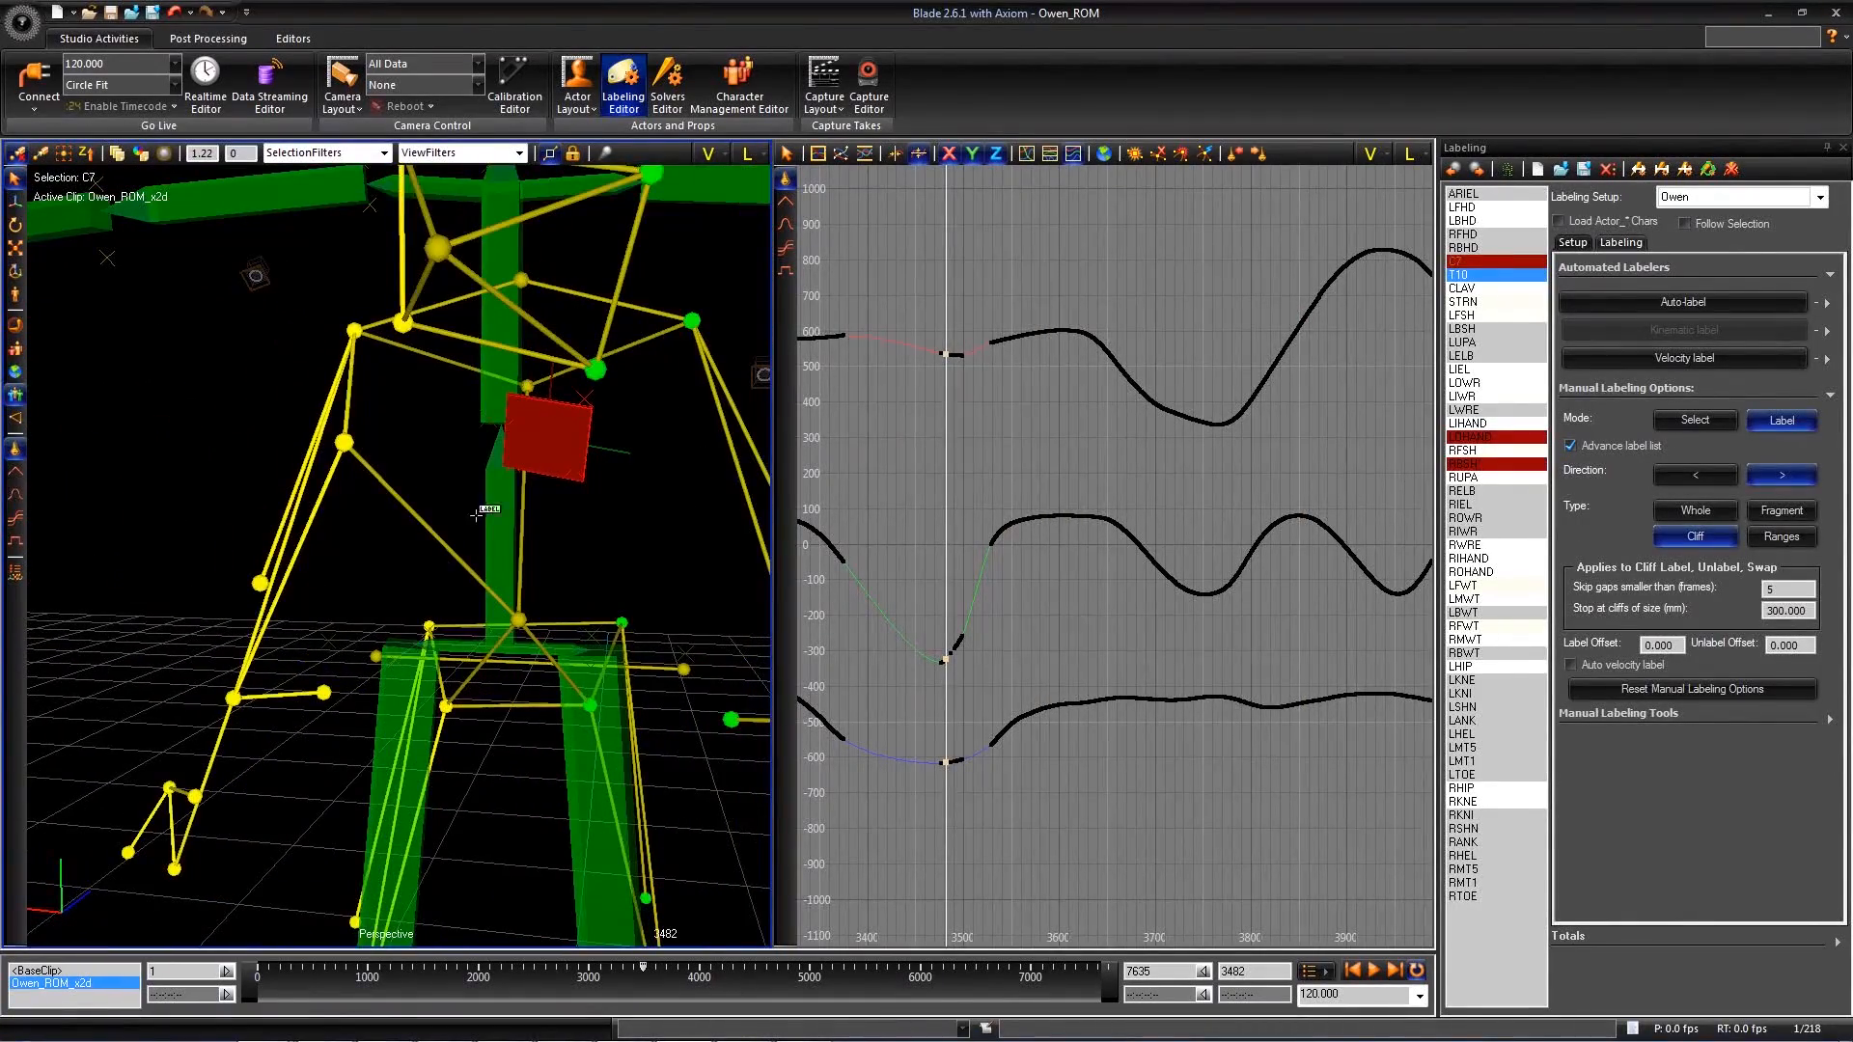
- Examine the short C7 fragments around frame 3499 in the graph and compare them with the marker's position on the body
{"action": "right_click_drag", "start_coordinate": [841, 440], "coordinate": [913, 444], "text": "alt"}
{"action": "middle_click_drag", "start_coordinate": [912, 444], "coordinate": [1212, 489], "text": "alt"}
{"action": "right_click_drag", "start_coordinate": [1212, 488], "coordinate": [1293, 490], "text": "alt"}
{"action": "middle_click_drag", "start_coordinate": [473, 492], "coordinate": [494, 494]}
{"action": "key", "text": "Right"}
{"action": "key", "text": "Right"}
{"action": "key", "text": "Left"}
{"action": "key", "text": "Right"}
{"action": "key", "text": "Left"}
{"action": "key", "text": "Right"}
{"action": "key", "text": "Left"}
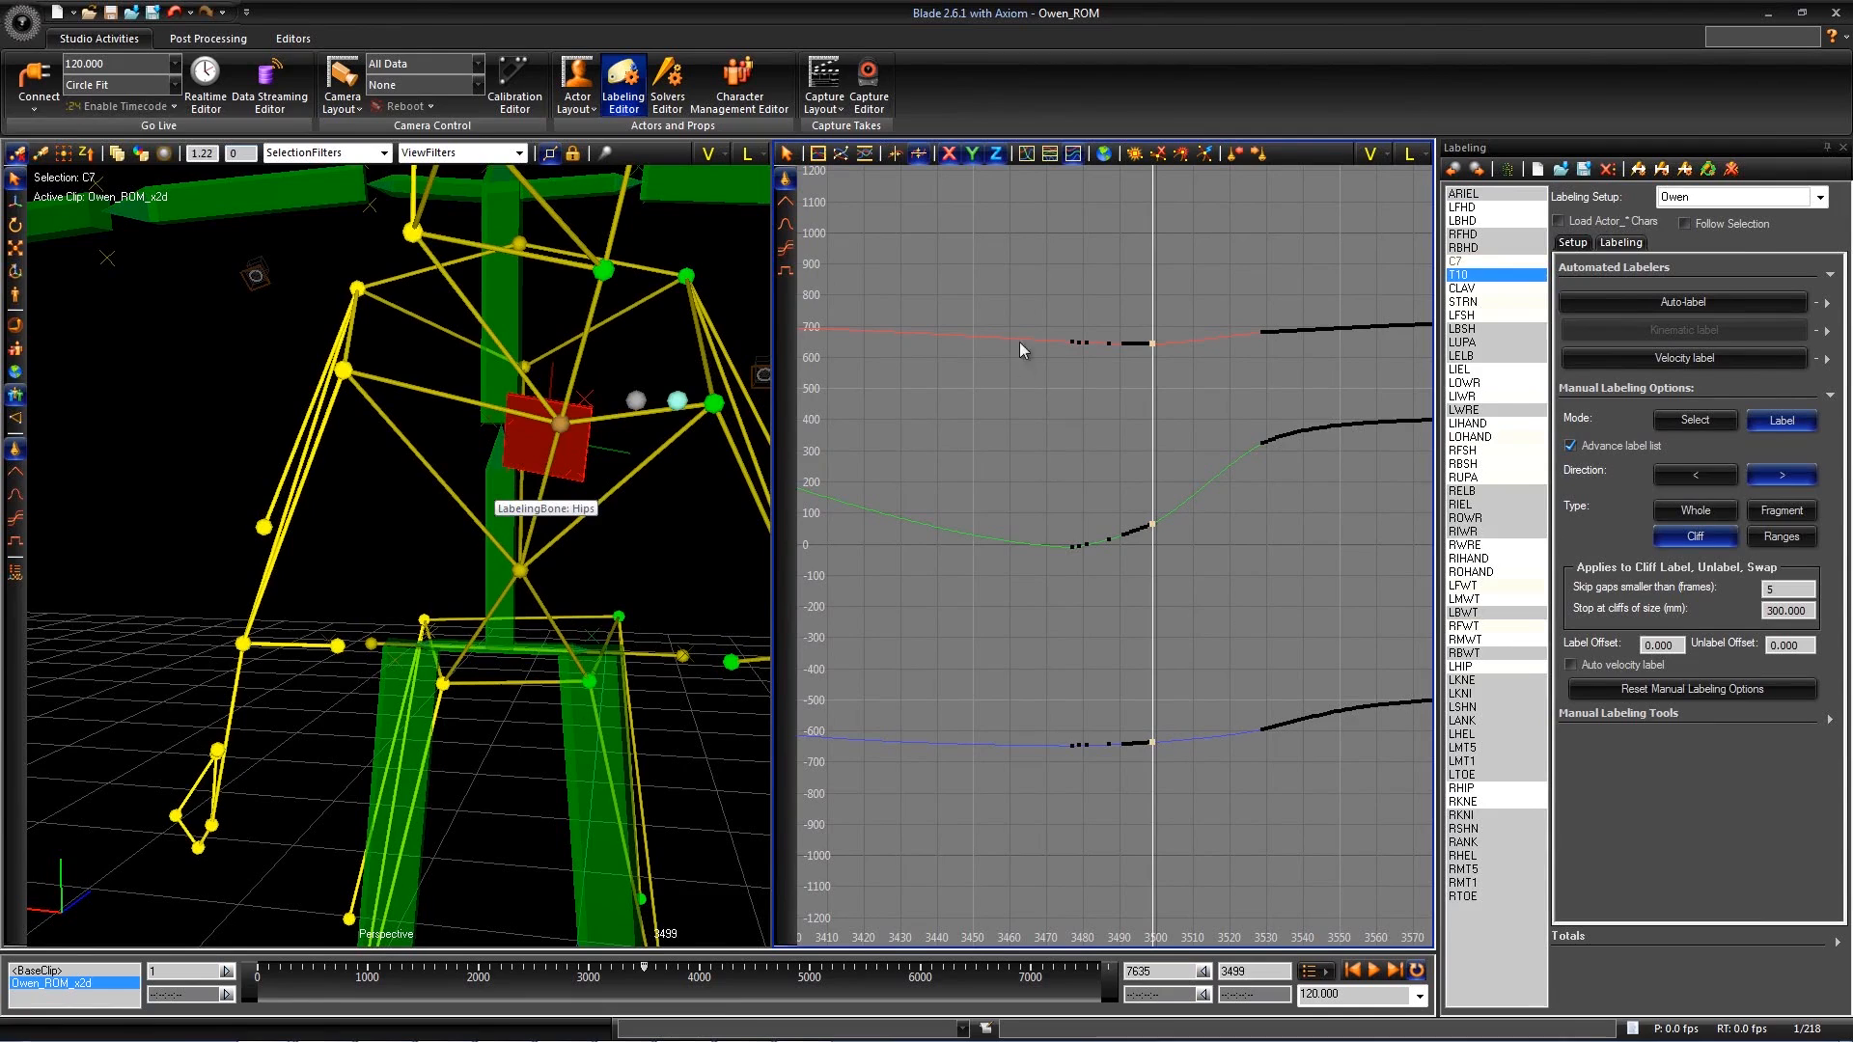
- Select the range from about frame 3454 to 3513 and unlabel C7 within that range
{"action": "left_click_drag", "start_coordinate": [1201, 821], "coordinate": [1203, 821]}
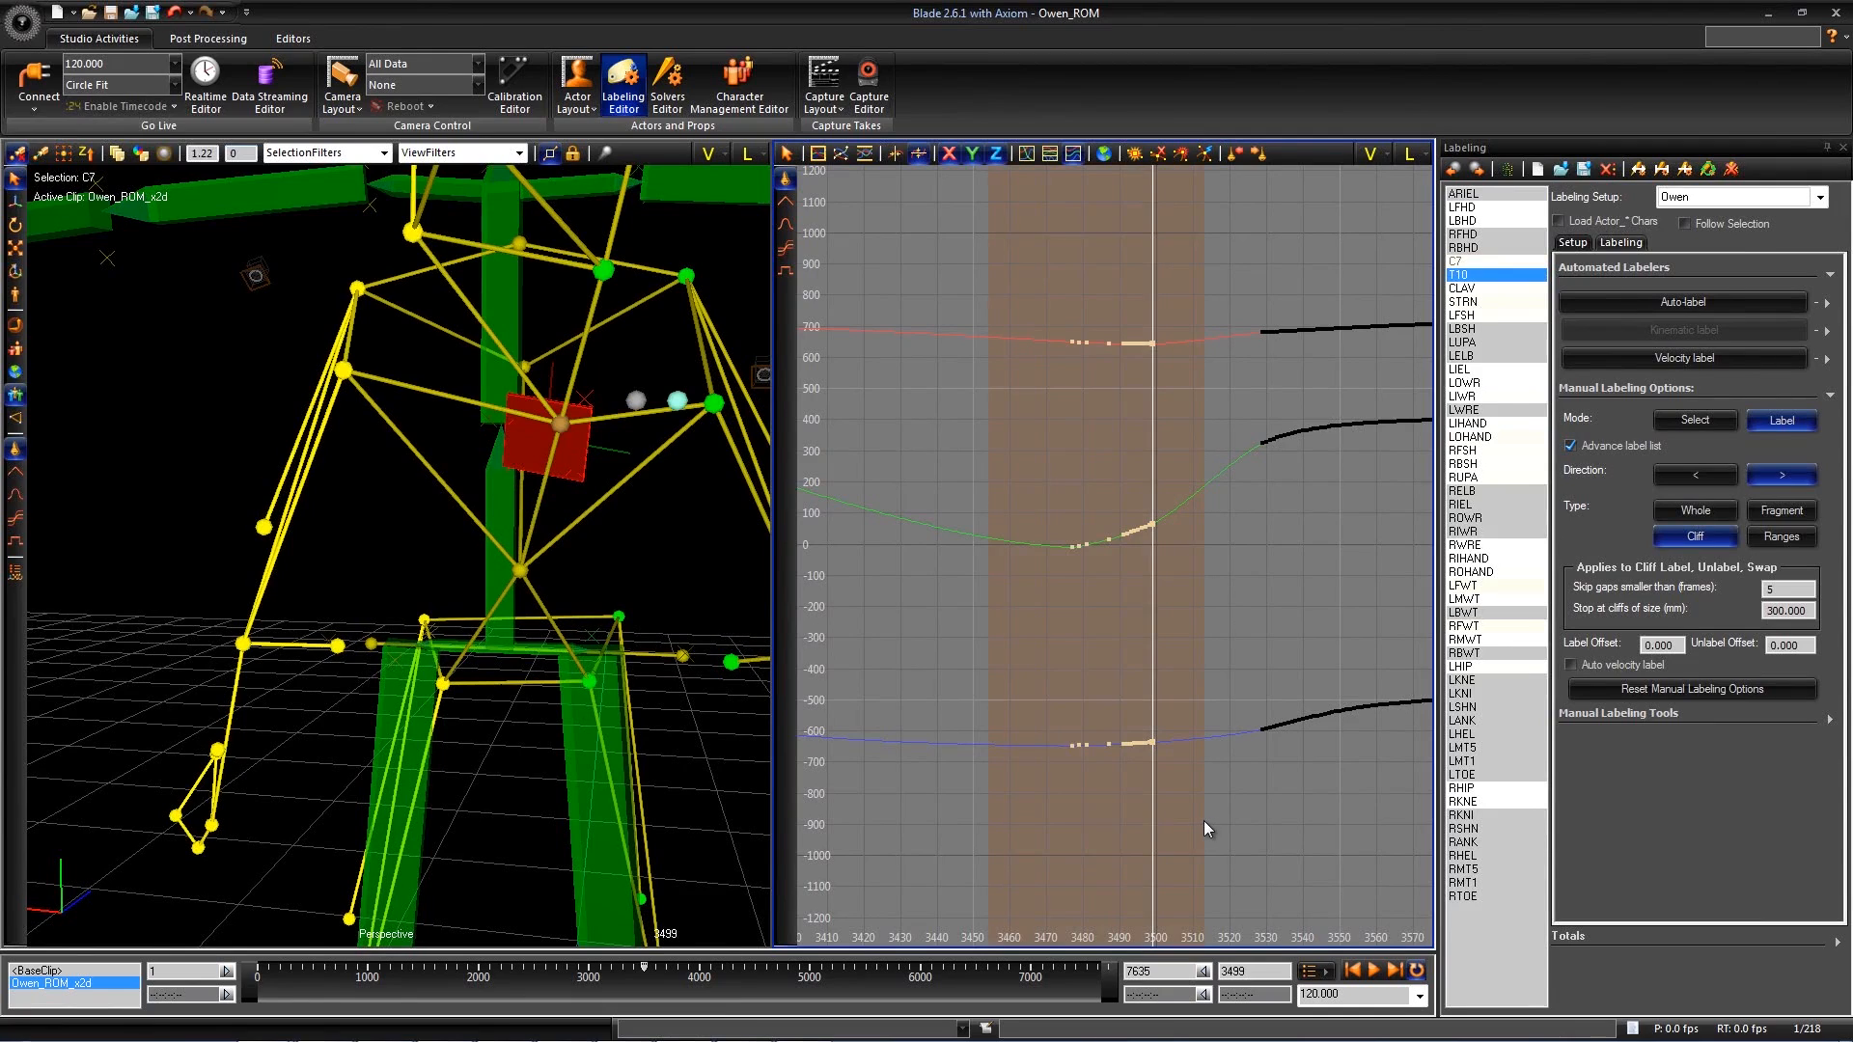
{"action": "left_click", "coordinate": [1832, 720]}
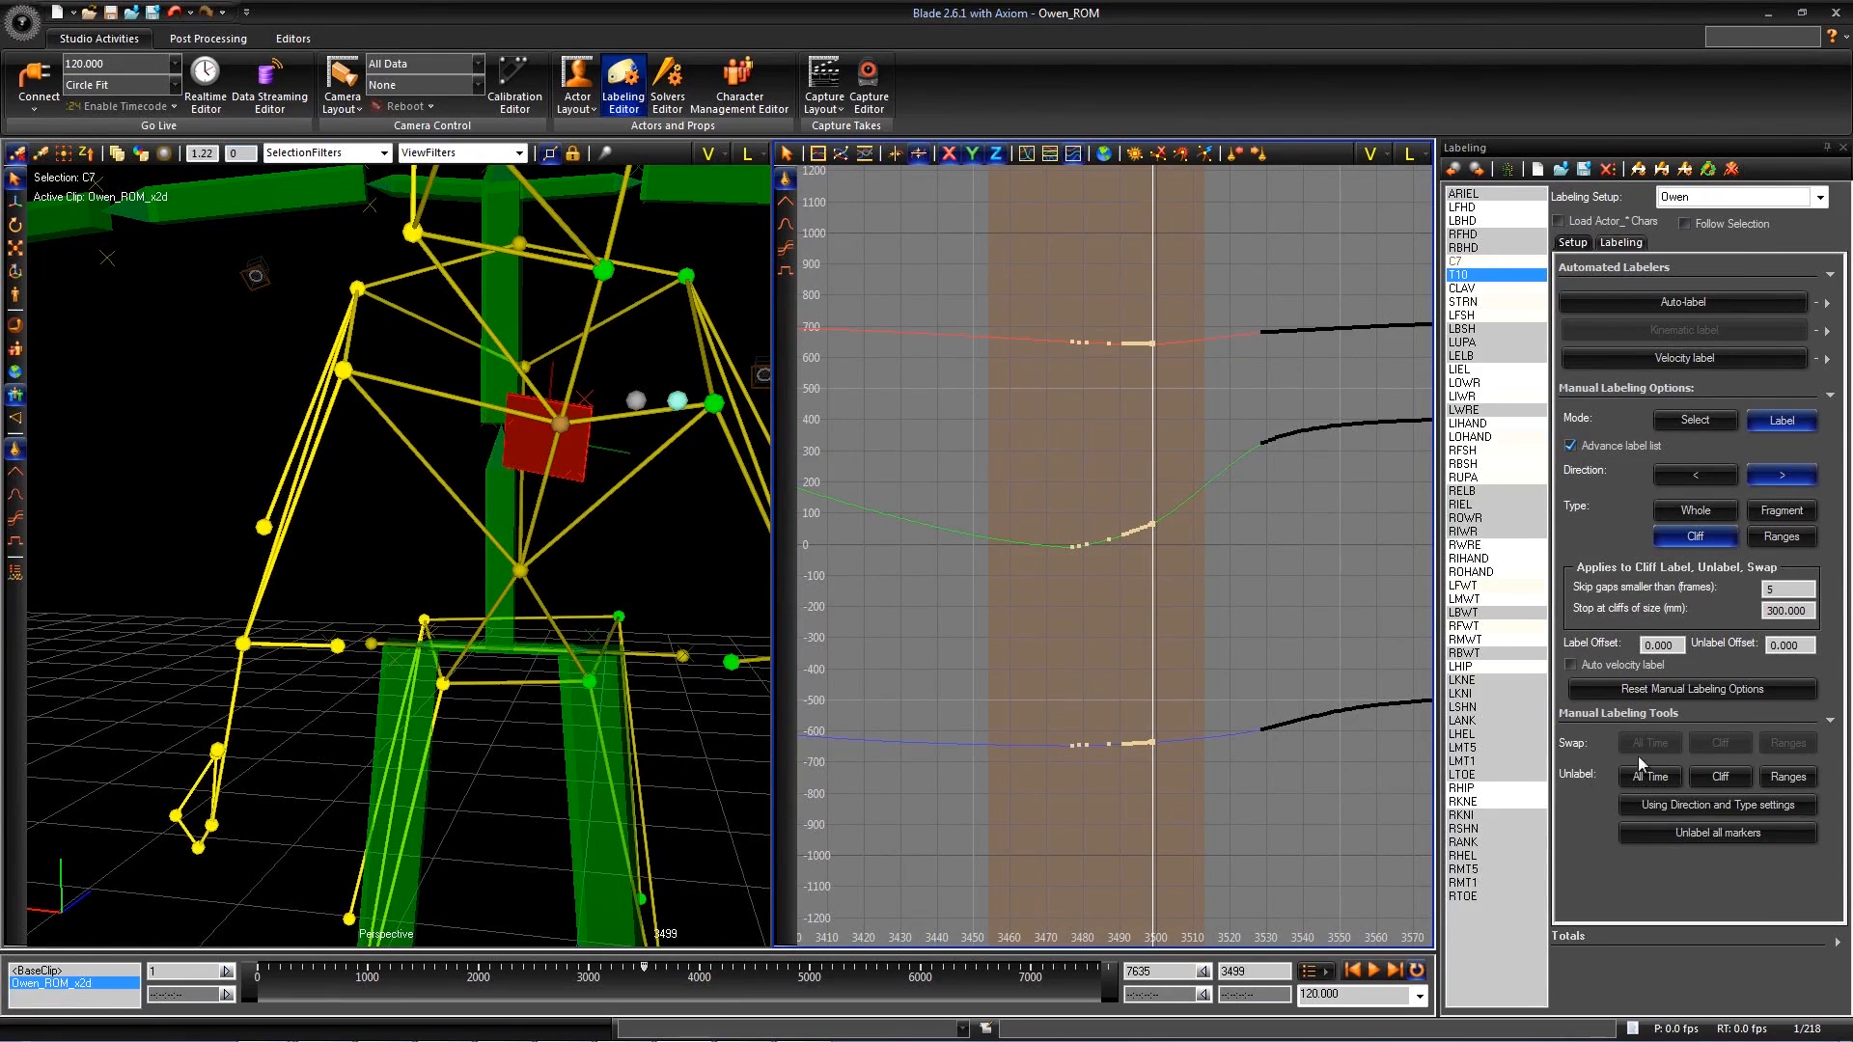
{"action": "left_click", "coordinate": [1788, 778]}
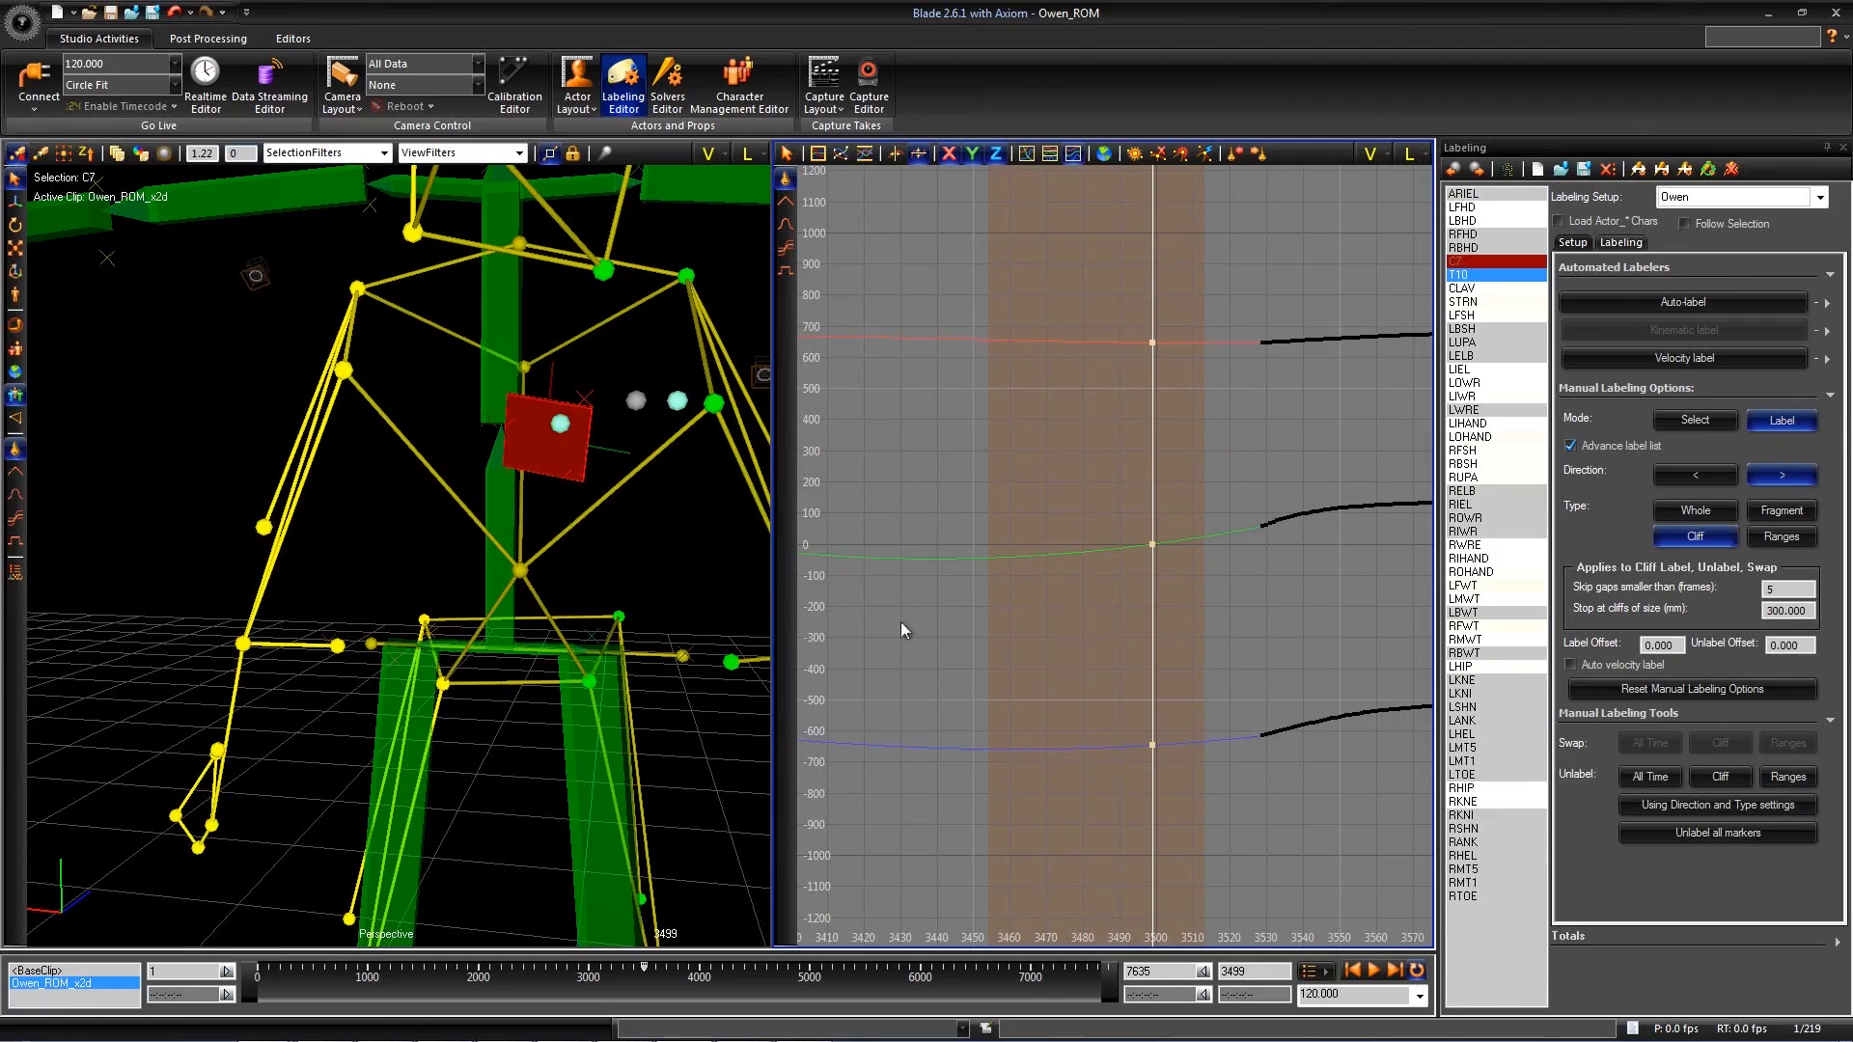
- Return to frame 1 and calibrate the actor from the labeled ROM
{"action": "middle_click_drag", "start_coordinate": [497, 522], "coordinate": [629, 474]}
{"action": "left_click_drag", "start_coordinate": [629, 475], "coordinate": [349, 635], "text": "alt"}
{"action": "middle_click_drag", "start_coordinate": [349, 635], "coordinate": [502, 627]}
{"action": "right_click_drag", "start_coordinate": [502, 627], "coordinate": [386, 694], "text": "alt"}
{"action": "middle_click_drag", "start_coordinate": [386, 695], "coordinate": [965, 686]}
{"action": "key", "text": "Home"}
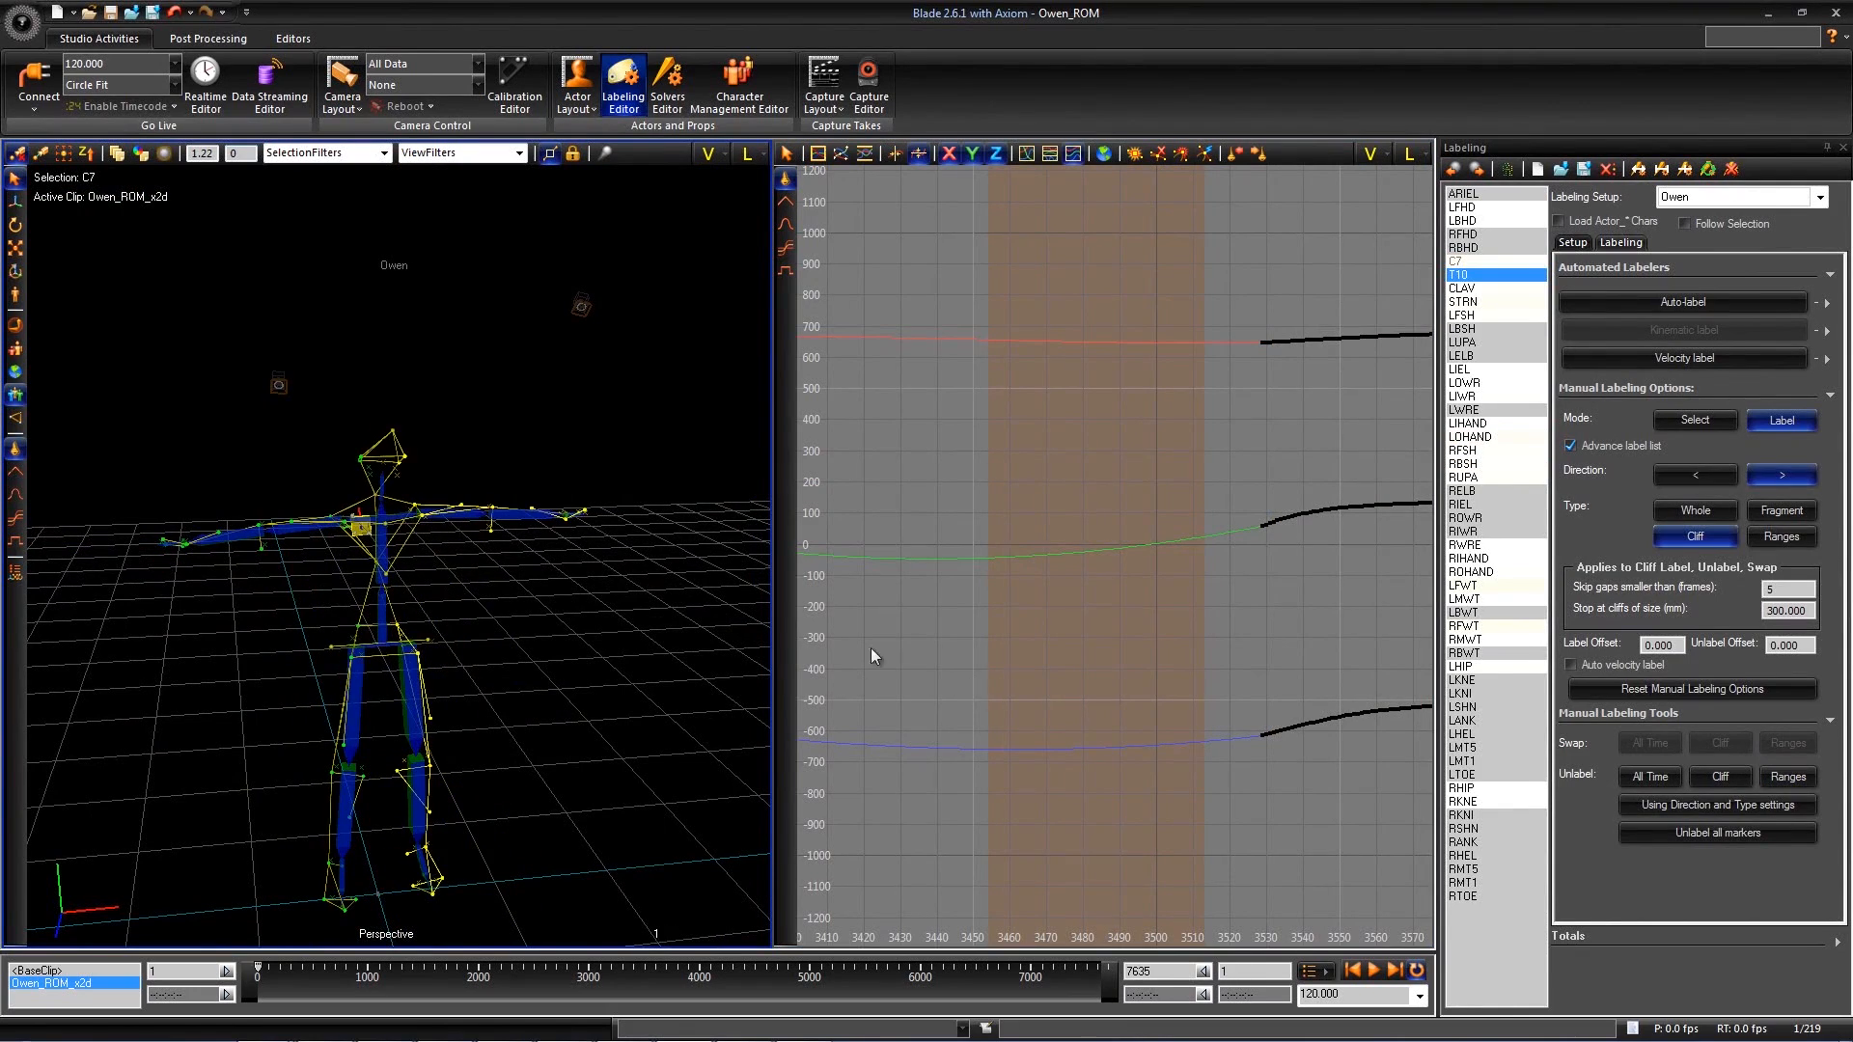
{"action": "left_click", "coordinate": [1572, 242]}
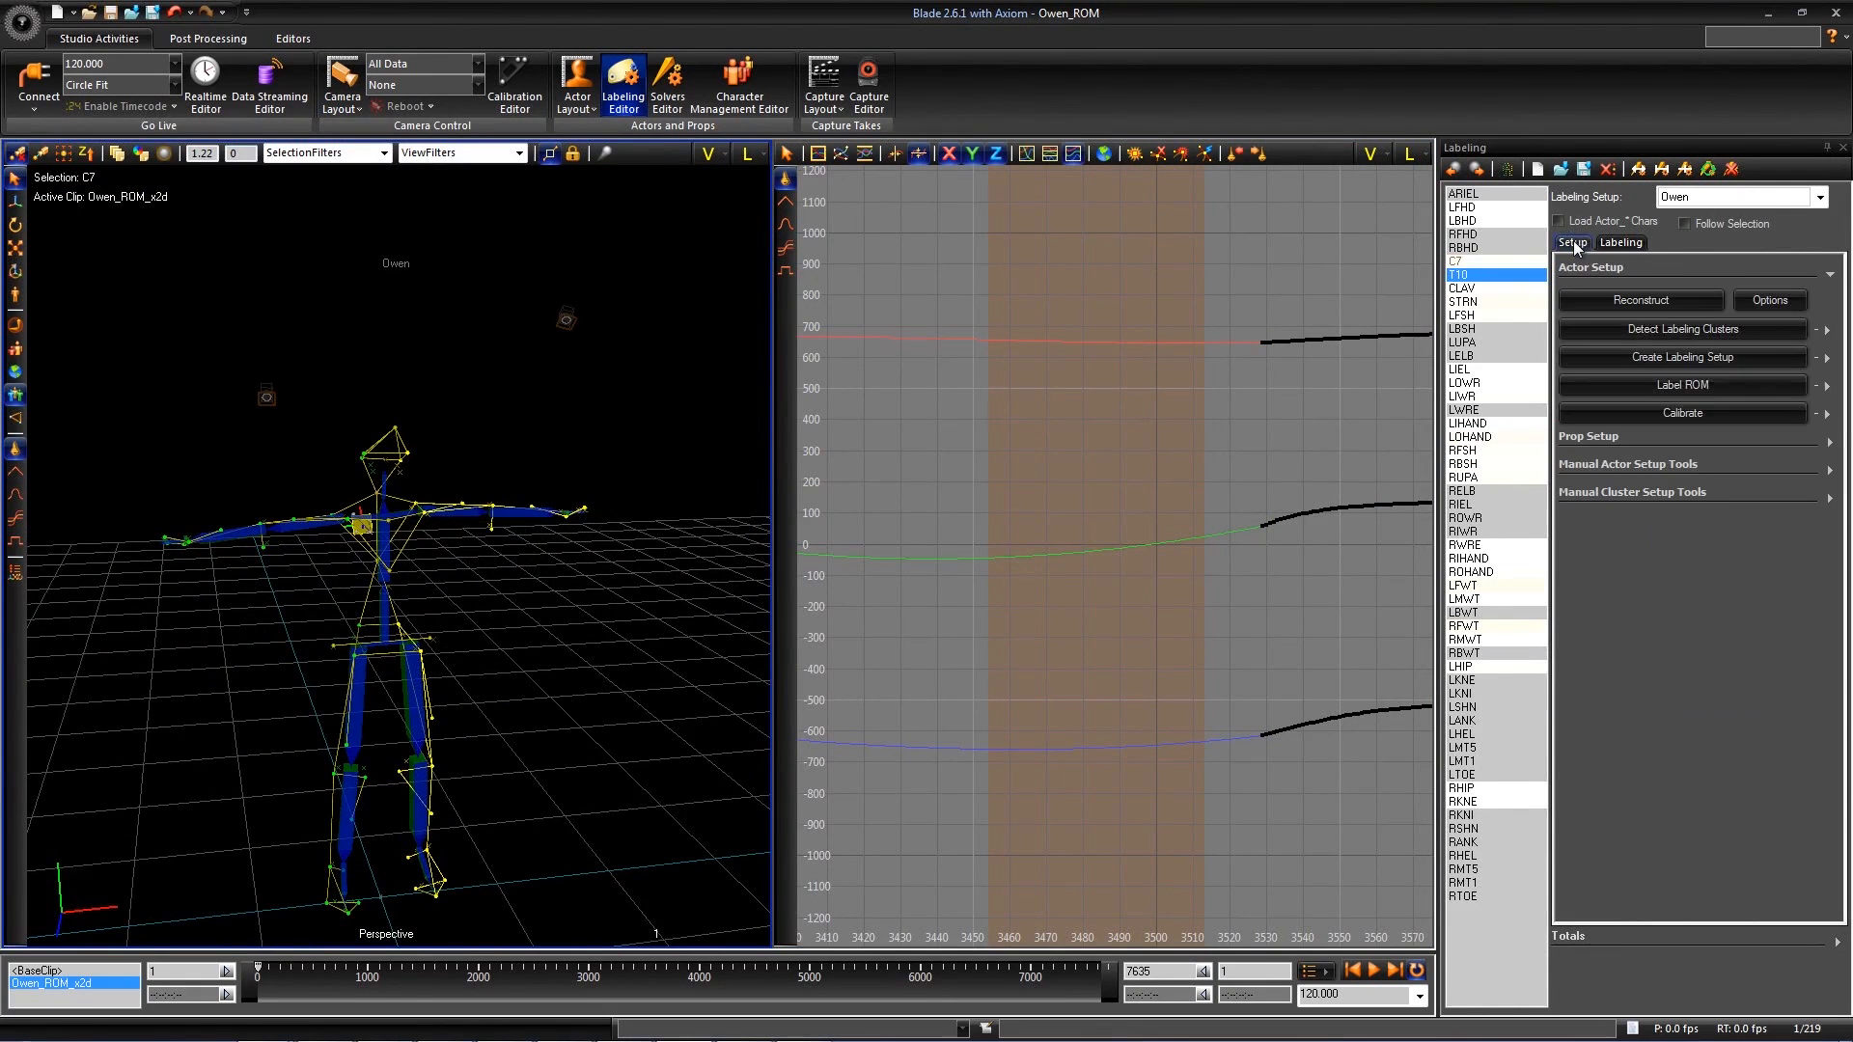
{"action": "left_click", "coordinate": [1698, 415]}
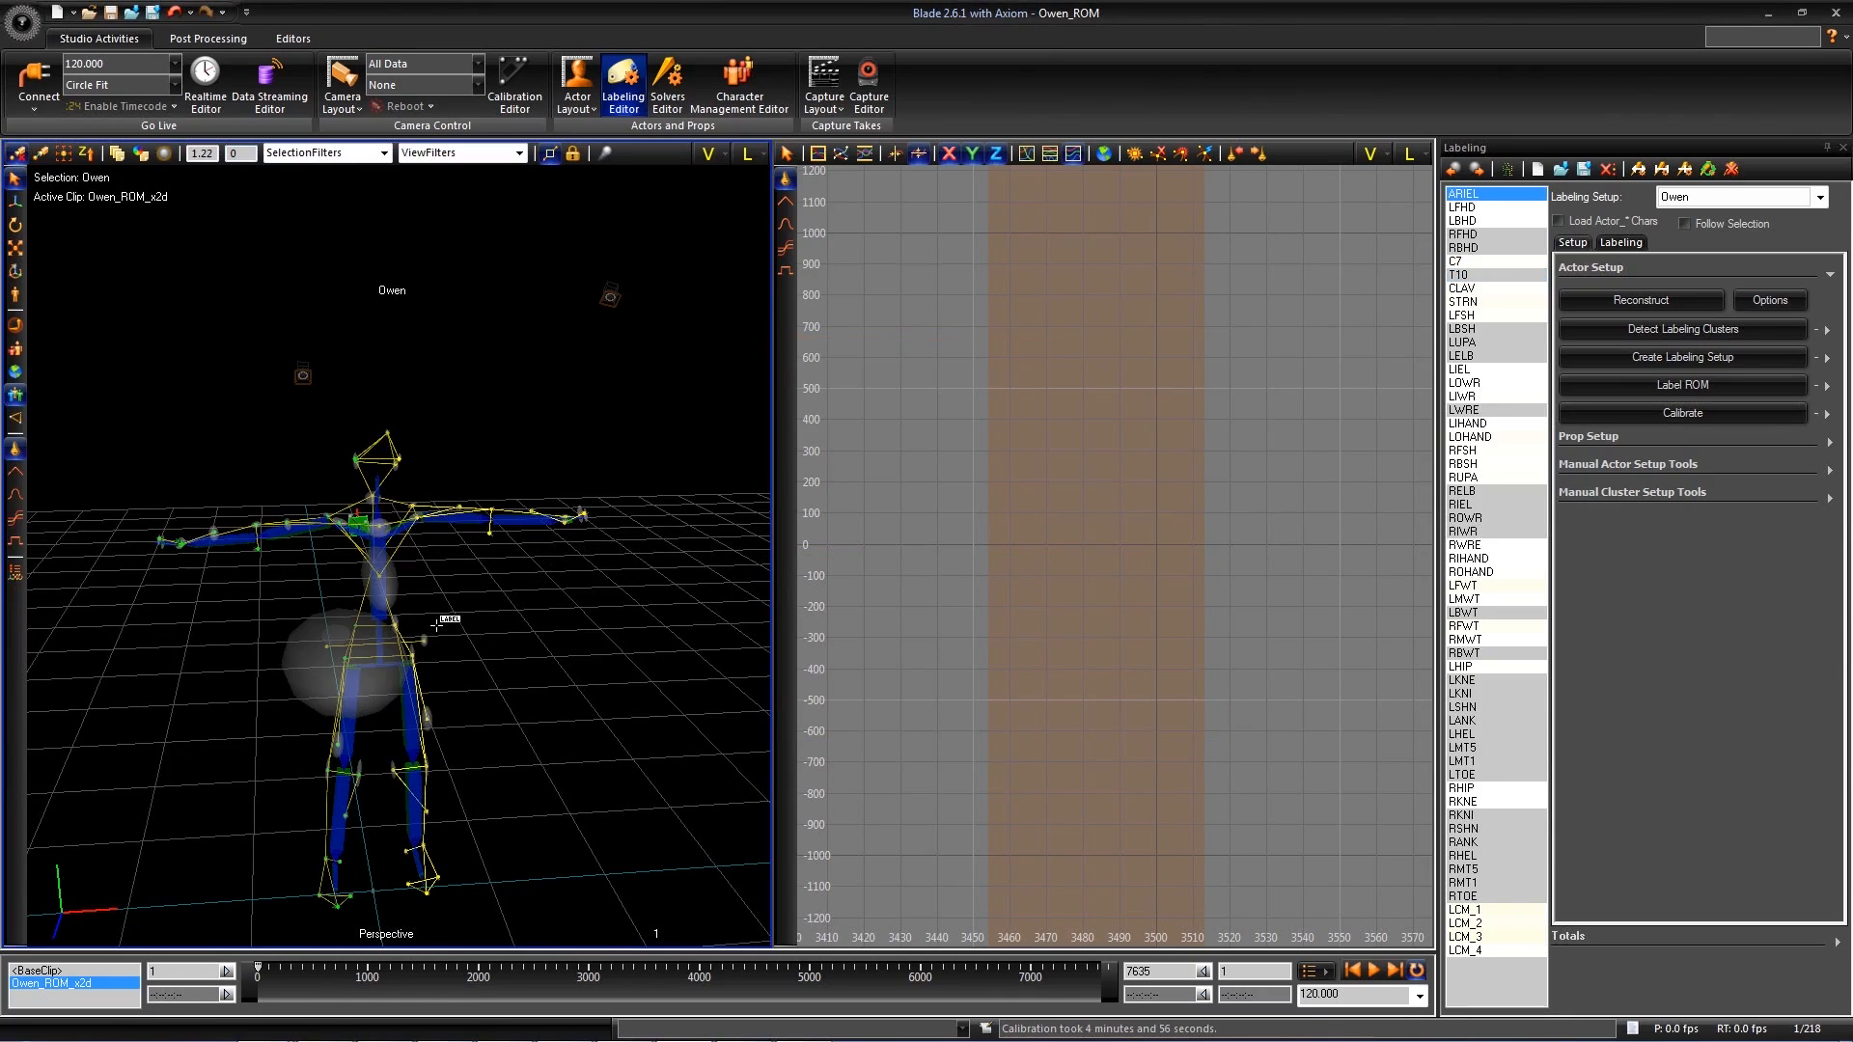
- Examine the calibrated actor's marker ellipsoids and select the STRN marker
{"action": "left_click_drag", "start_coordinate": [425, 622], "coordinate": [495, 616], "text": "alt"}
{"action": "middle_click_drag", "start_coordinate": [501, 619], "coordinate": [492, 623], "text": "alt"}
{"action": "mouse_move", "coordinate": [495, 671]}
{"action": "right_mouse_down", "text": "alt"}
{"action": "mouse_move", "coordinate": [502, 486]}
{"action": "mouse_move", "coordinate": [506, 665]}
{"action": "right_mouse_up", "text": "alt"}
{"action": "left_click_drag", "start_coordinate": [507, 667], "coordinate": [551, 663], "text": "alt"}
{"action": "left_click", "coordinate": [539, 586]}
- Cut the stray STRN keys between about frames 6990 and 7066
{"action": "right_click_drag", "start_coordinate": [1255, 557], "coordinate": [1005, 471], "text": "alt"}
{"action": "right_click_drag", "start_coordinate": [1219, 493], "coordinate": [1013, 480], "text": "alt"}
{"action": "right_click_drag", "start_coordinate": [1169, 664], "coordinate": [1102, 573], "text": "alt"}
{"action": "middle_click_drag", "start_coordinate": [1102, 573], "coordinate": [1007, 572], "text": "alt"}
{"action": "right_click_drag", "start_coordinate": [1165, 571], "coordinate": [1347, 594], "text": "alt"}
{"action": "middle_click_drag", "start_coordinate": [1162, 555], "coordinate": [1013, 560], "text": "alt"}
{"action": "right_click_drag", "start_coordinate": [1162, 661], "coordinate": [1195, 635], "text": "alt"}
{"action": "middle_click_drag", "start_coordinate": [1142, 615], "coordinate": [957, 693], "text": "alt"}
{"action": "right_click_drag", "start_coordinate": [1121, 702], "coordinate": [1211, 683], "text": "alt"}
{"action": "middle_click_drag", "start_coordinate": [1032, 688], "coordinate": [1158, 714], "text": "alt"}
{"action": "right_click_drag", "start_coordinate": [1102, 651], "coordinate": [1197, 624], "text": "alt"}
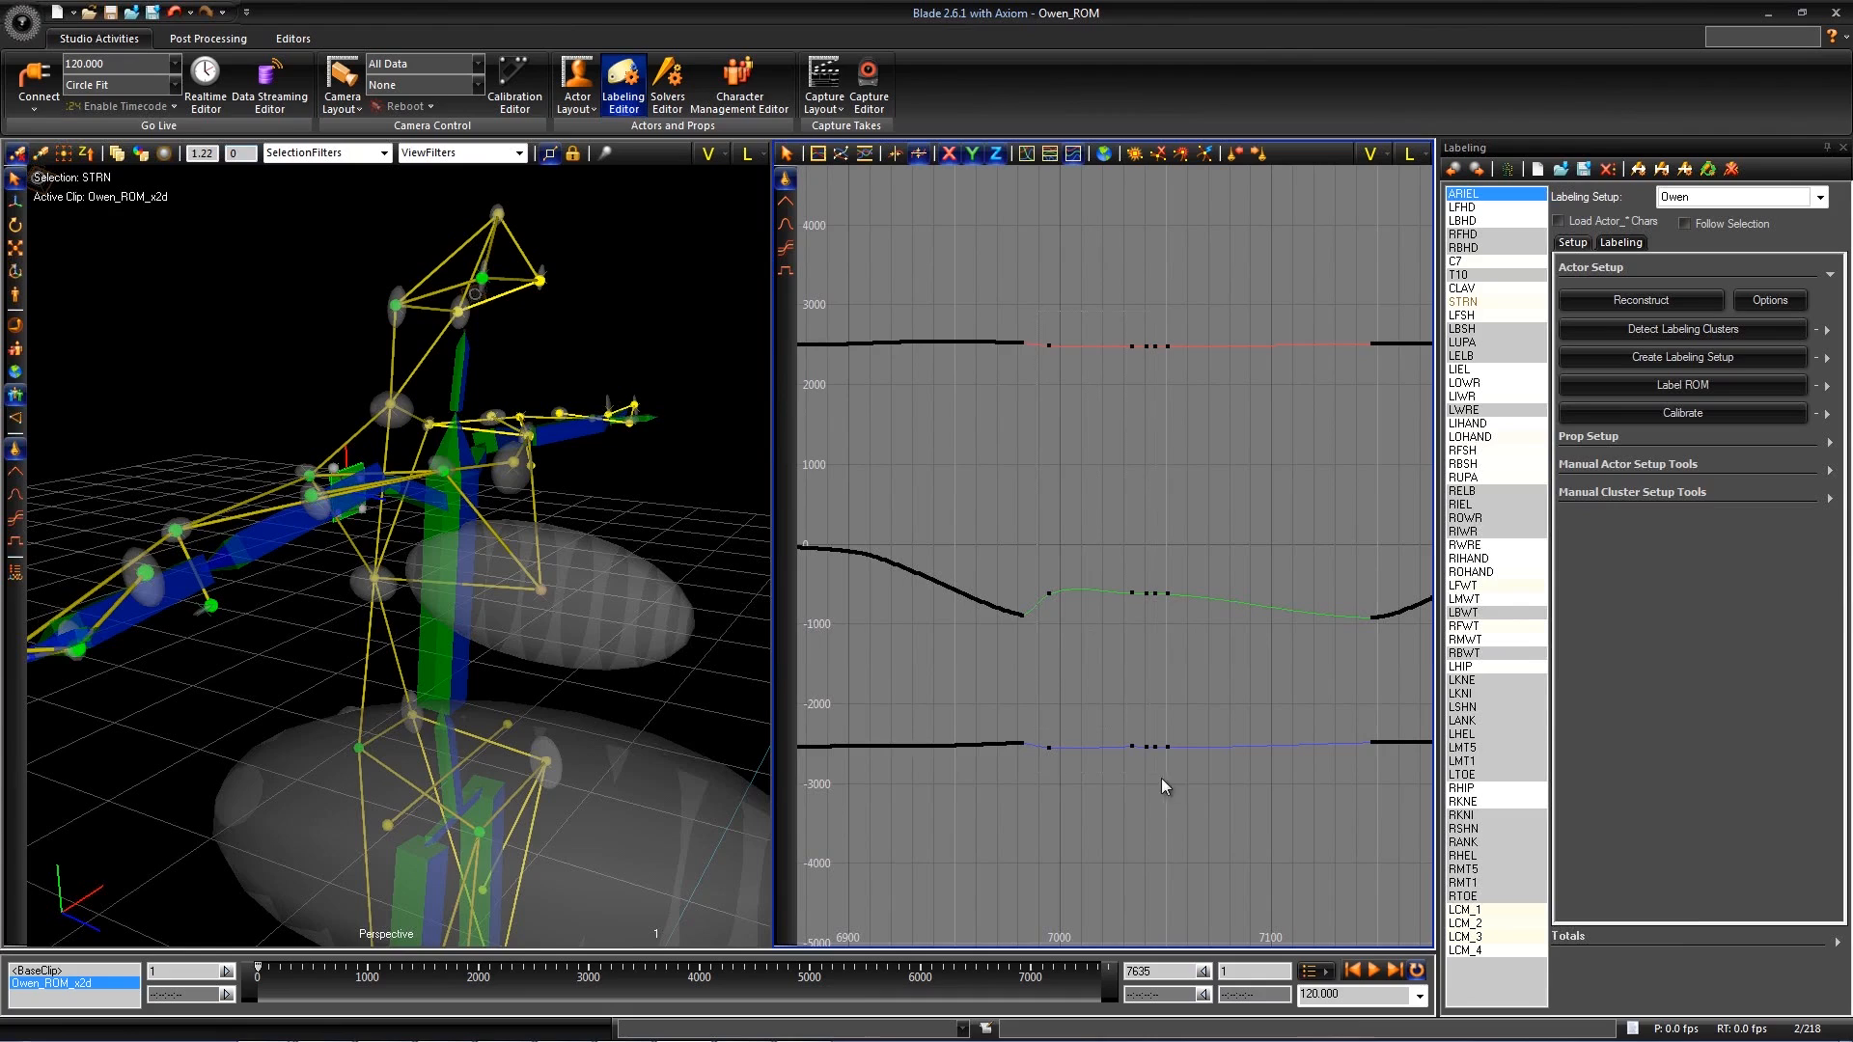
{"action": "left_click_drag", "start_coordinate": [1037, 309], "coordinate": [1200, 792]}
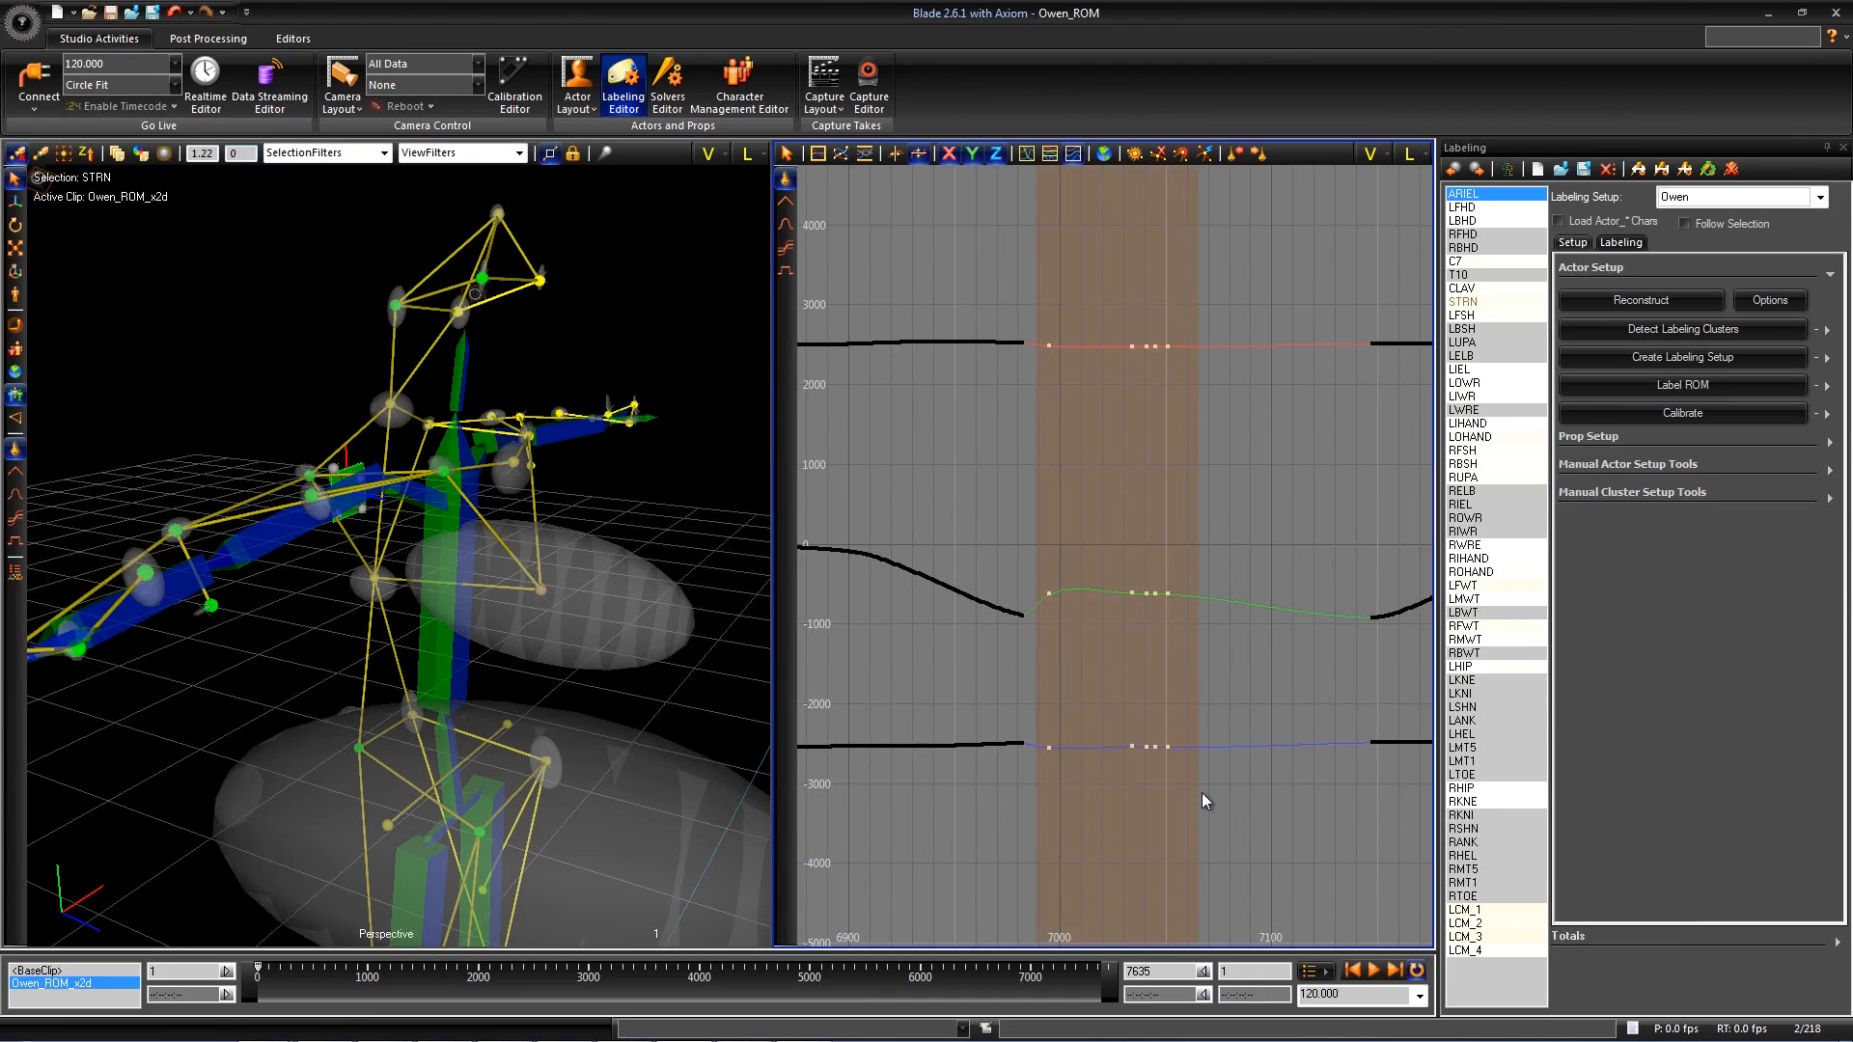
{"action": "right_click", "coordinate": [1296, 508]}
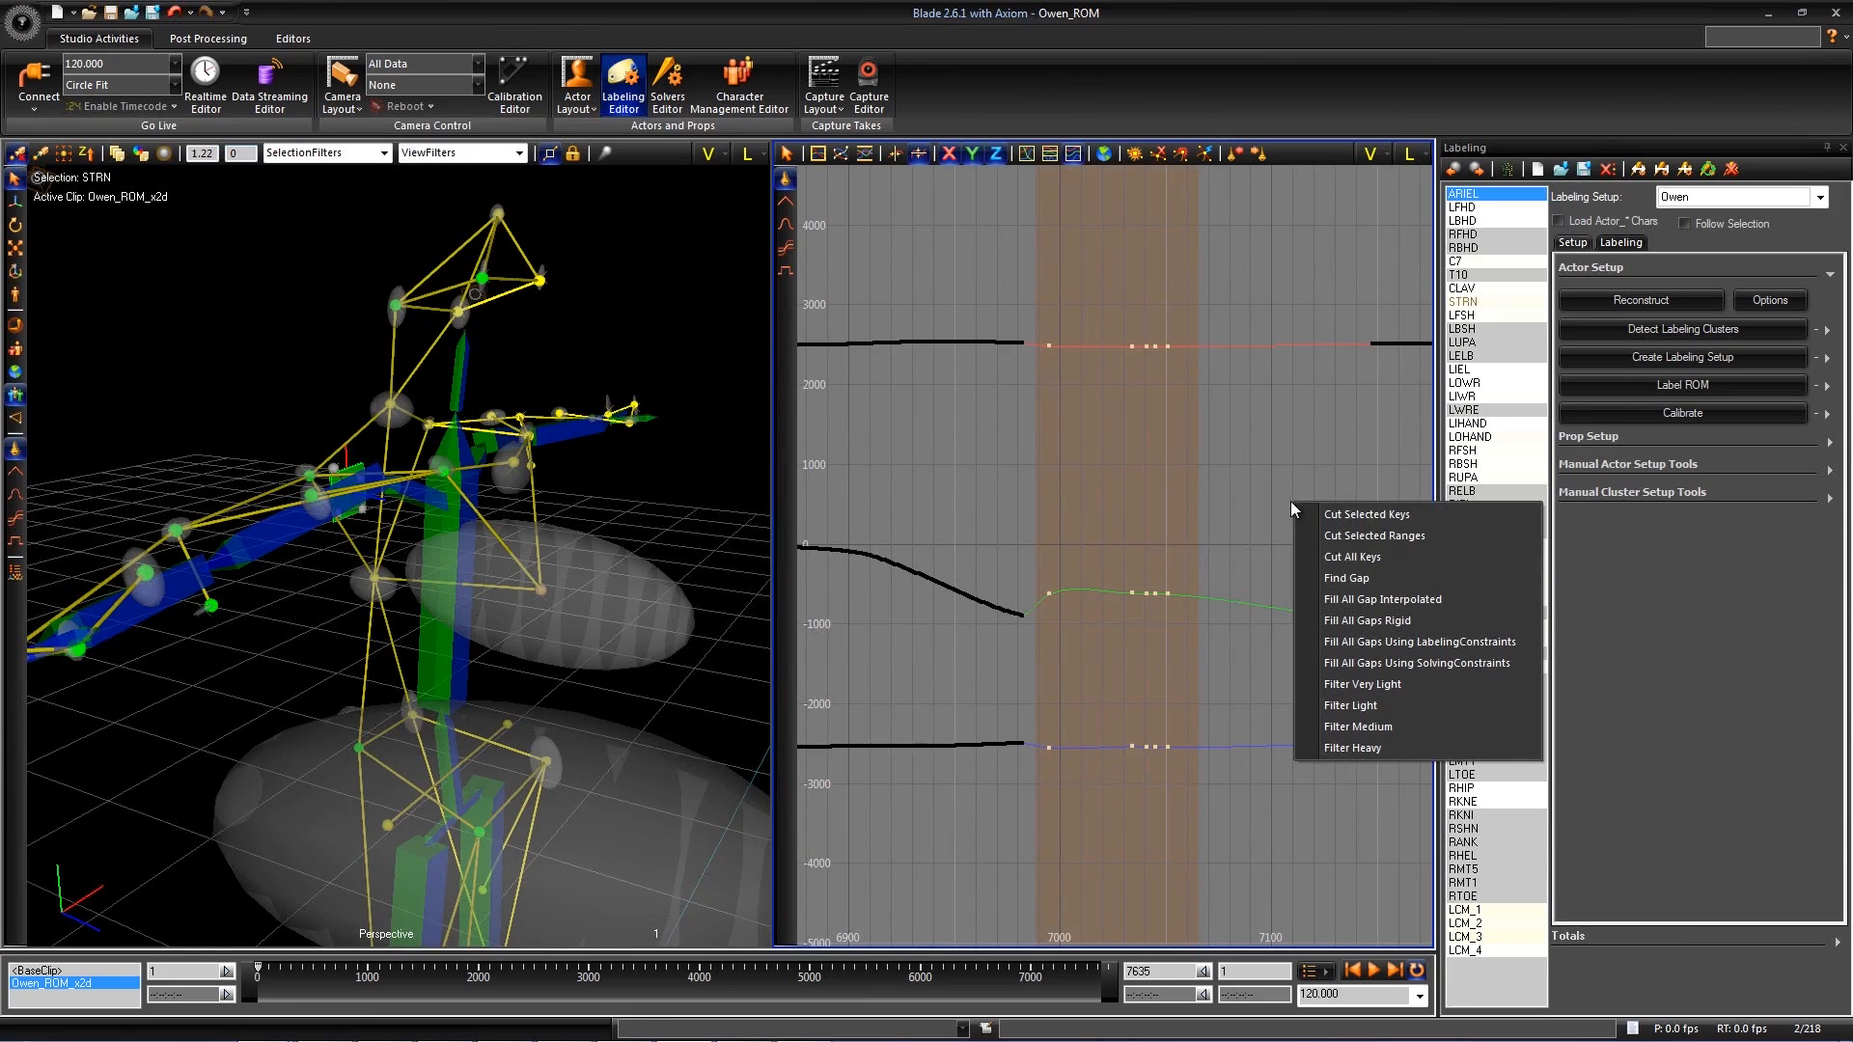
{"action": "left_click", "coordinate": [1354, 514]}
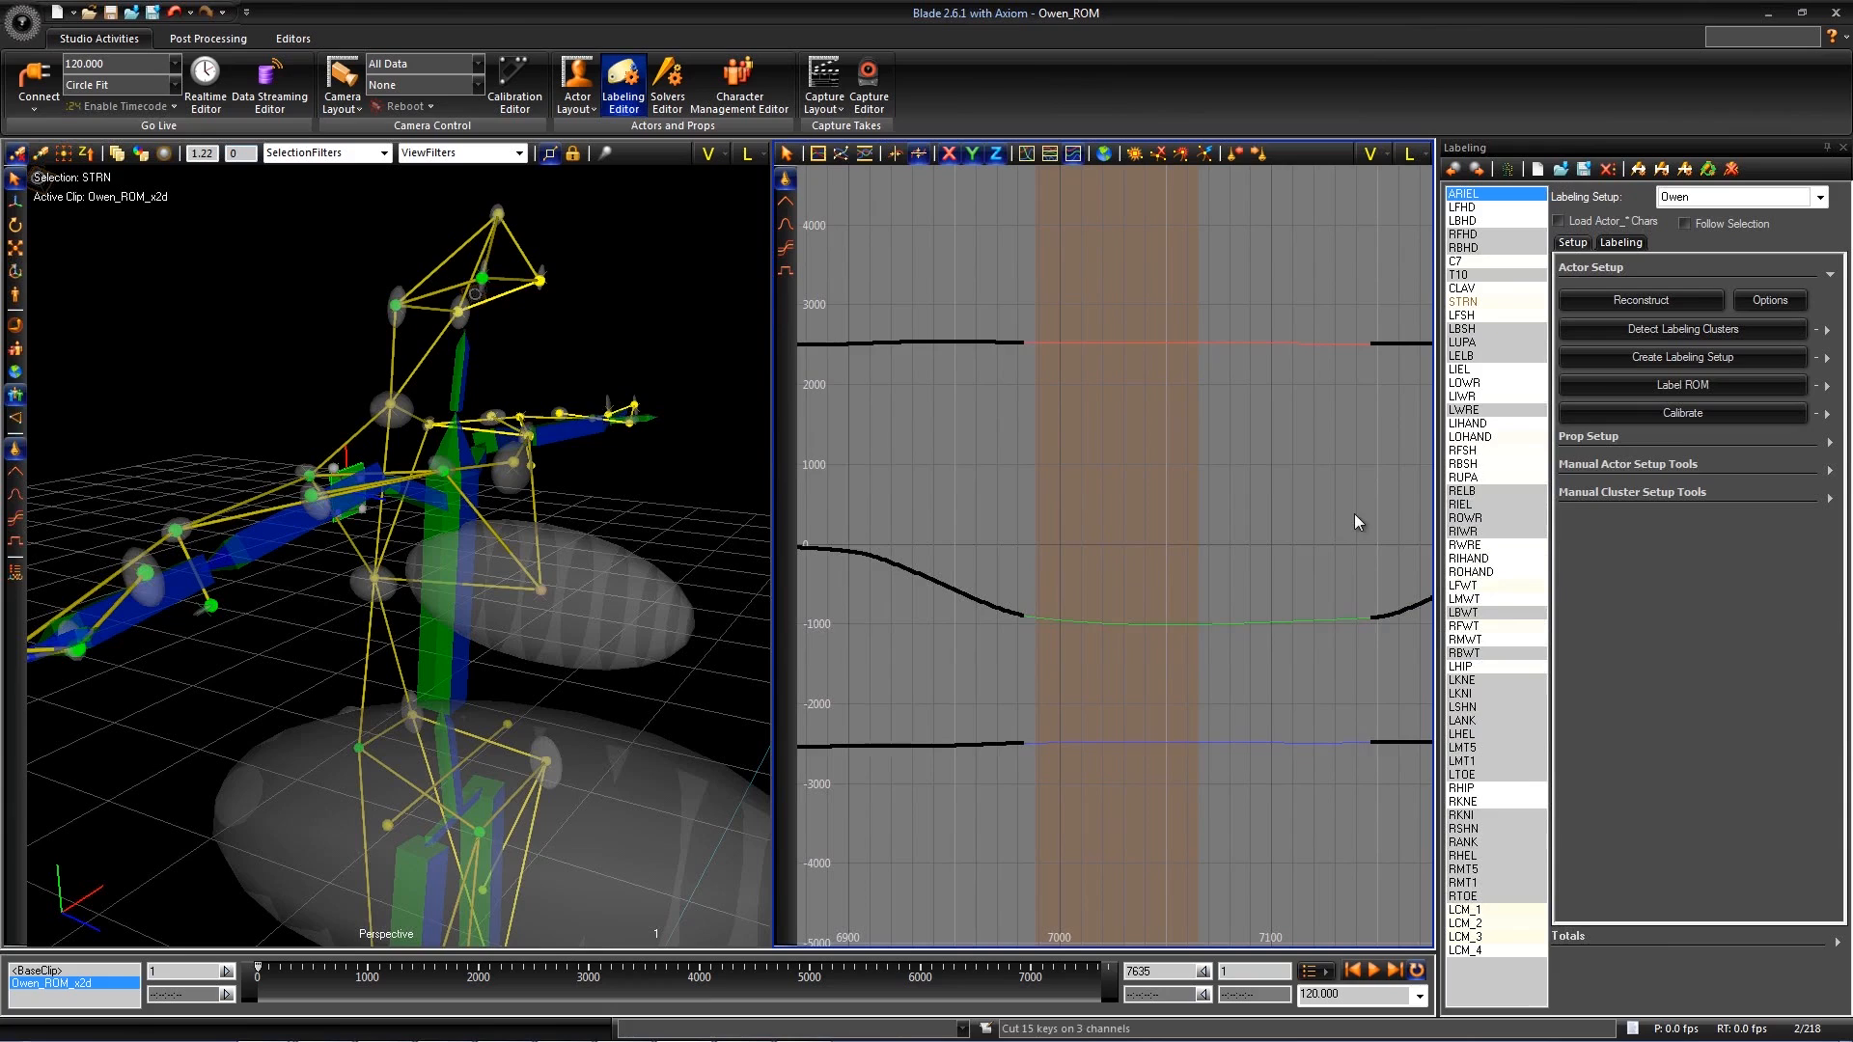
- Select the other marker with an oversized ellipsoid and cut its stray keys between about frames 6504 and 6523
{"action": "mouse_move", "coordinate": [1097, 524]}
{"action": "right_mouse_down", "text": "alt"}
{"action": "mouse_move", "coordinate": [1183, 554]}
{"action": "mouse_move", "coordinate": [1120, 551]}
{"action": "right_mouse_up", "text": "alt"}
{"action": "middle_click_drag", "start_coordinate": [1121, 551], "coordinate": [1099, 551], "text": "alt"}
{"action": "mouse_move", "coordinate": [714, 579]}
{"action": "left_mouse_down", "text": "alt"}
{"action": "mouse_move", "coordinate": [636, 649]}
{"action": "mouse_move", "coordinate": [660, 540]}
{"action": "left_mouse_up", "text": "alt"}
{"action": "left_click", "coordinate": [657, 530]}
{"action": "middle_click_drag", "start_coordinate": [1089, 545], "coordinate": [1027, 545], "text": "alt"}
{"action": "right_click_drag", "start_coordinate": [992, 544], "coordinate": [868, 546], "text": "alt"}
{"action": "middle_click_drag", "start_coordinate": [1109, 549], "coordinate": [999, 550], "text": "alt"}
{"action": "right_click_drag", "start_coordinate": [999, 550], "coordinate": [1234, 567], "text": "alt"}
{"action": "right_click_drag", "start_coordinate": [1079, 576], "coordinate": [1380, 571], "text": "alt"}
{"action": "middle_click_drag", "start_coordinate": [1038, 577], "coordinate": [1150, 579], "text": "alt"}
{"action": "right_click_drag", "start_coordinate": [1151, 579], "coordinate": [1254, 579], "text": "alt"}
{"action": "left_click_drag", "start_coordinate": [1263, 760], "coordinate": [1060, 758]}
{"action": "right_click", "coordinate": [1177, 386]}
{"action": "left_click", "coordinate": [1207, 397]}
- Calibrate the actor again and examine the new marker ellipsoids
{"action": "left_click_drag", "start_coordinate": [714, 511], "coordinate": [577, 570], "text": "alt"}
{"action": "left_click", "coordinate": [1700, 413]}
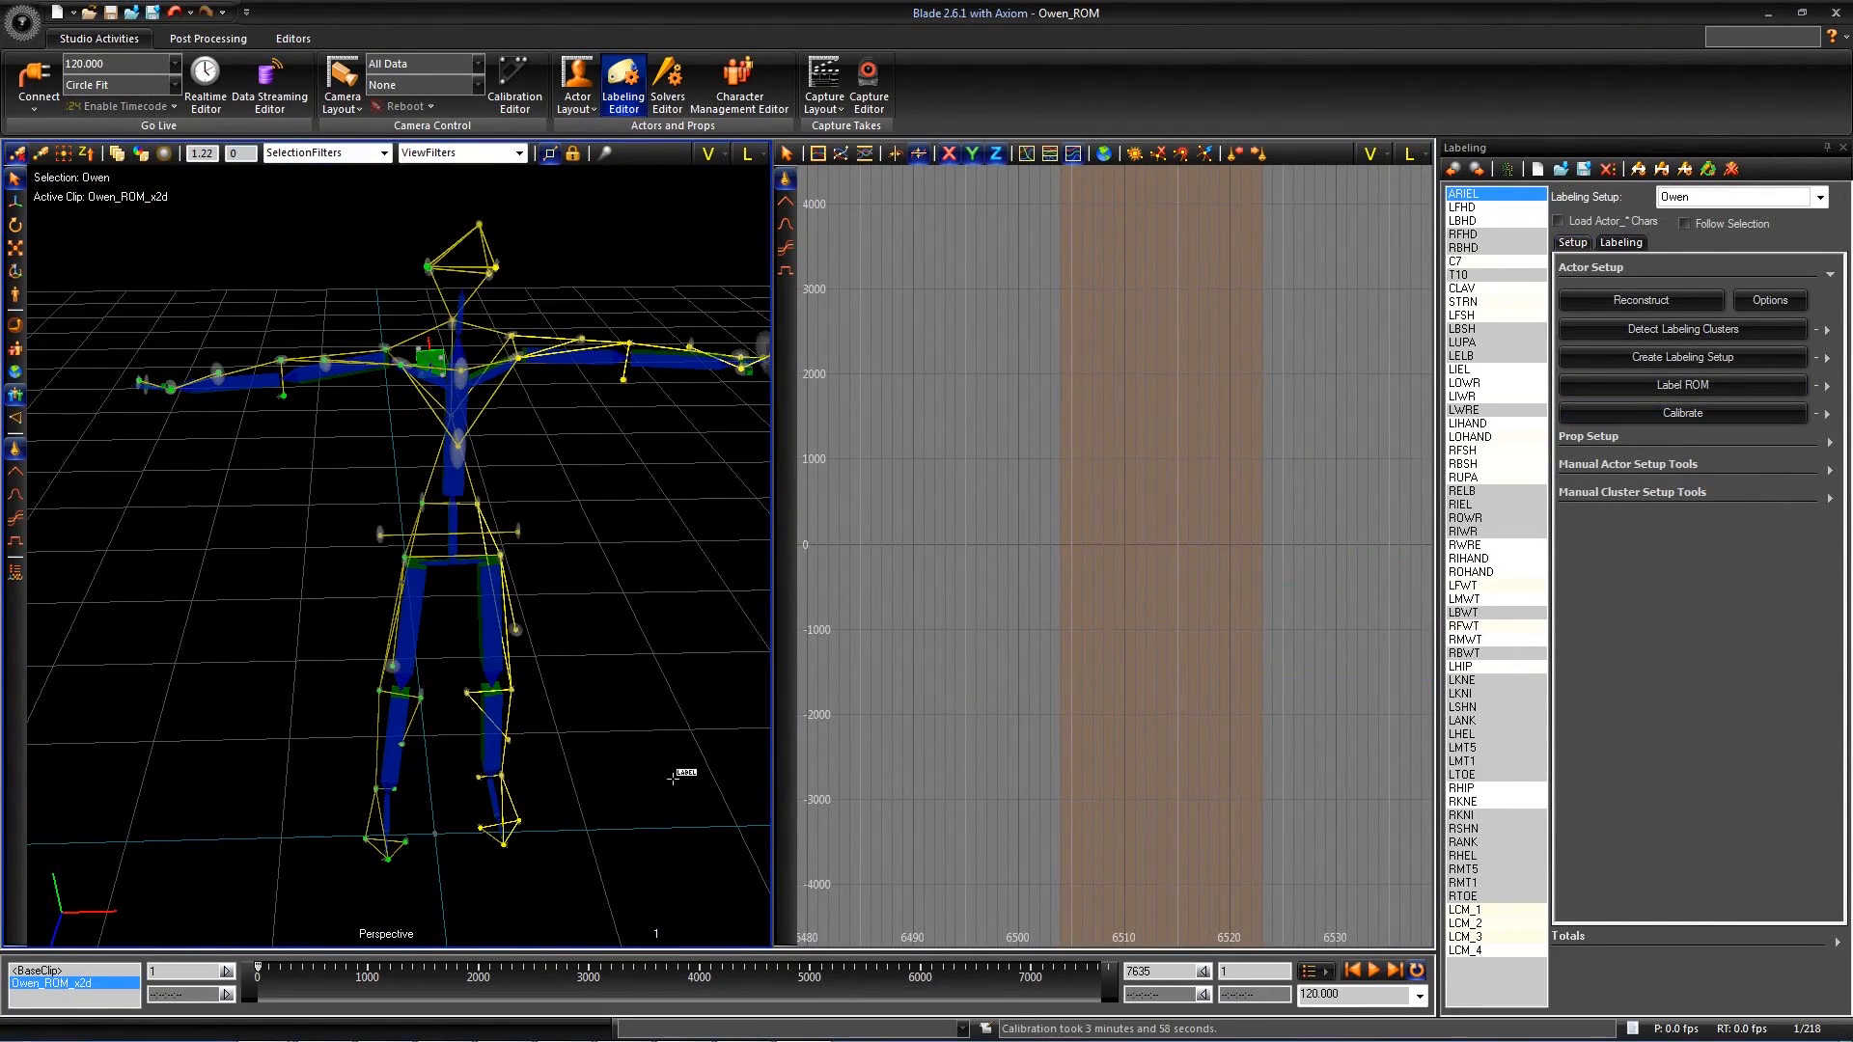
{"action": "left_click_drag", "start_coordinate": [635, 554], "coordinate": [627, 550], "text": "alt"}
{"action": "middle_click_drag", "start_coordinate": [627, 550], "coordinate": [534, 567], "text": "alt"}
{"action": "left_click_drag", "start_coordinate": [534, 568], "coordinate": [565, 525], "text": "alt"}
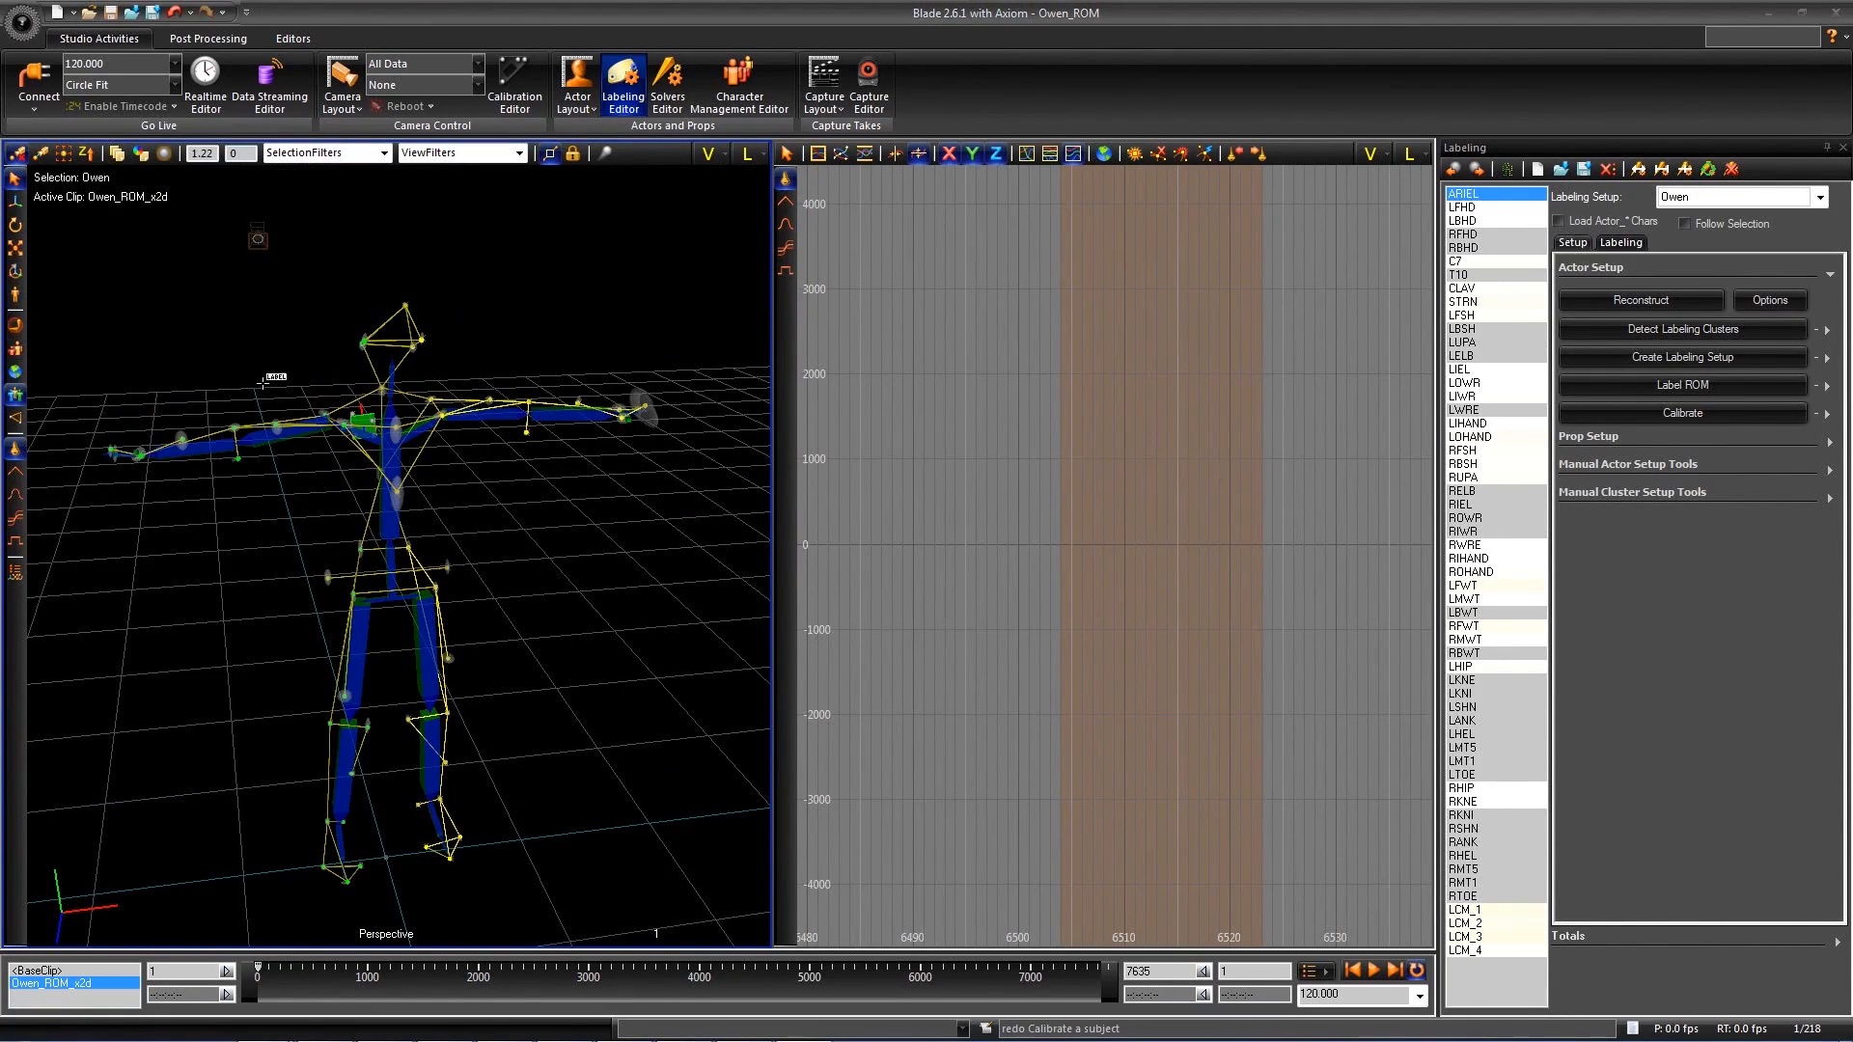
- Open the Solvers Editor in place of the Labeling Editor and choose the calibrated actor as the solving setup
{"action": "left_click_drag", "start_coordinate": [574, 236], "coordinate": [577, 235], "text": "alt"}
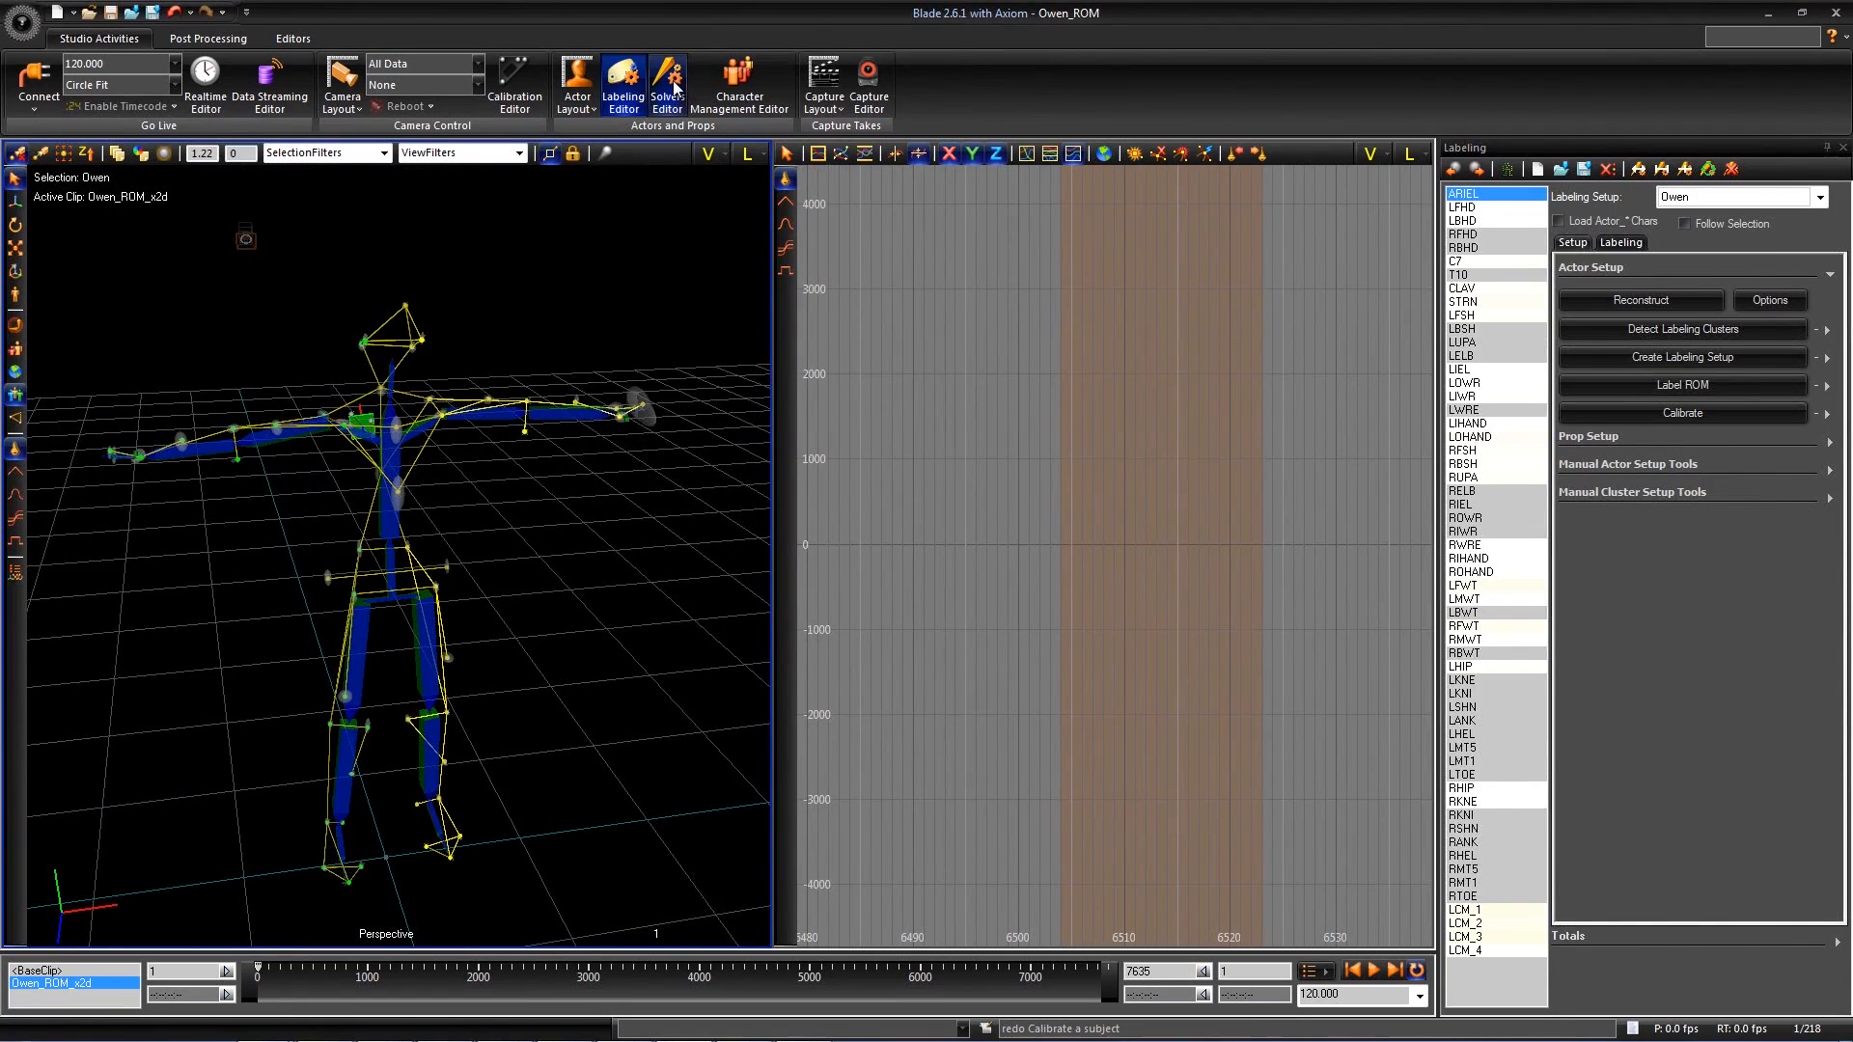
{"action": "left_click", "coordinate": [674, 87]}
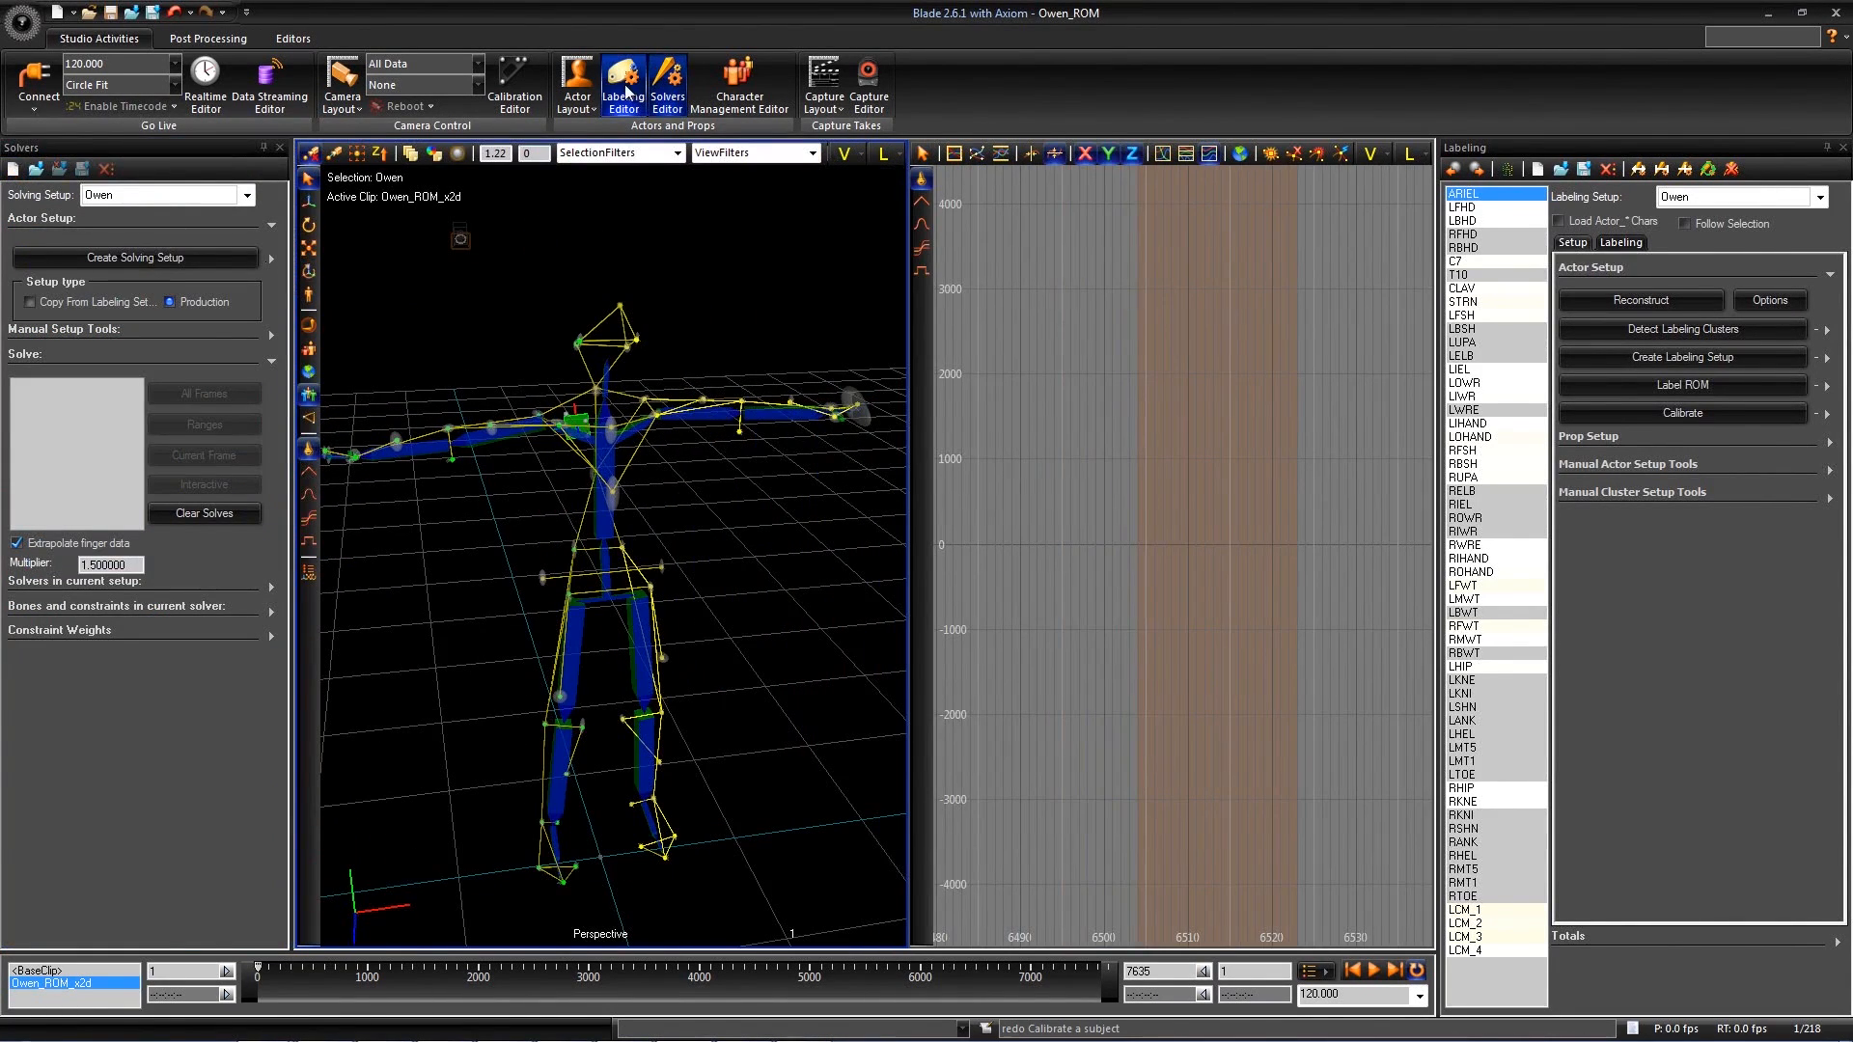
{"action": "left_click", "coordinate": [627, 92]}
{"action": "left_click", "coordinate": [248, 196]}
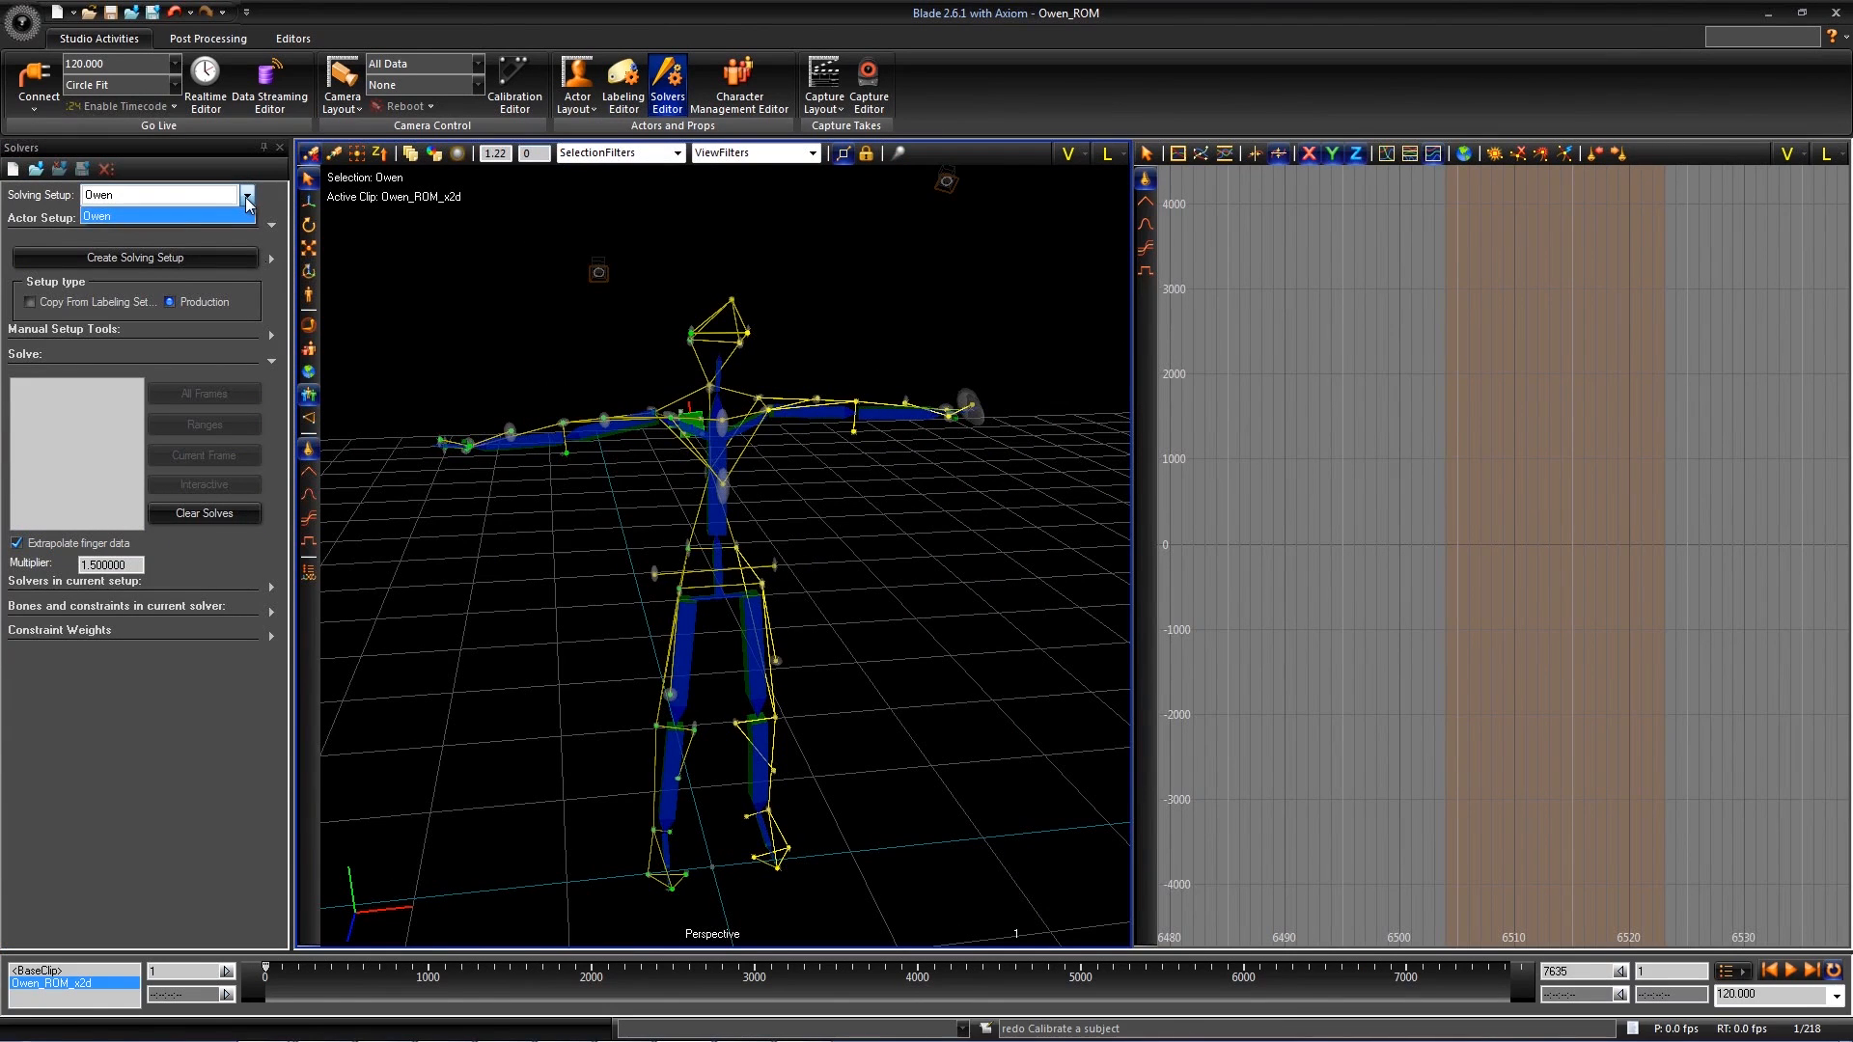
{"action": "left_click", "coordinate": [248, 198]}
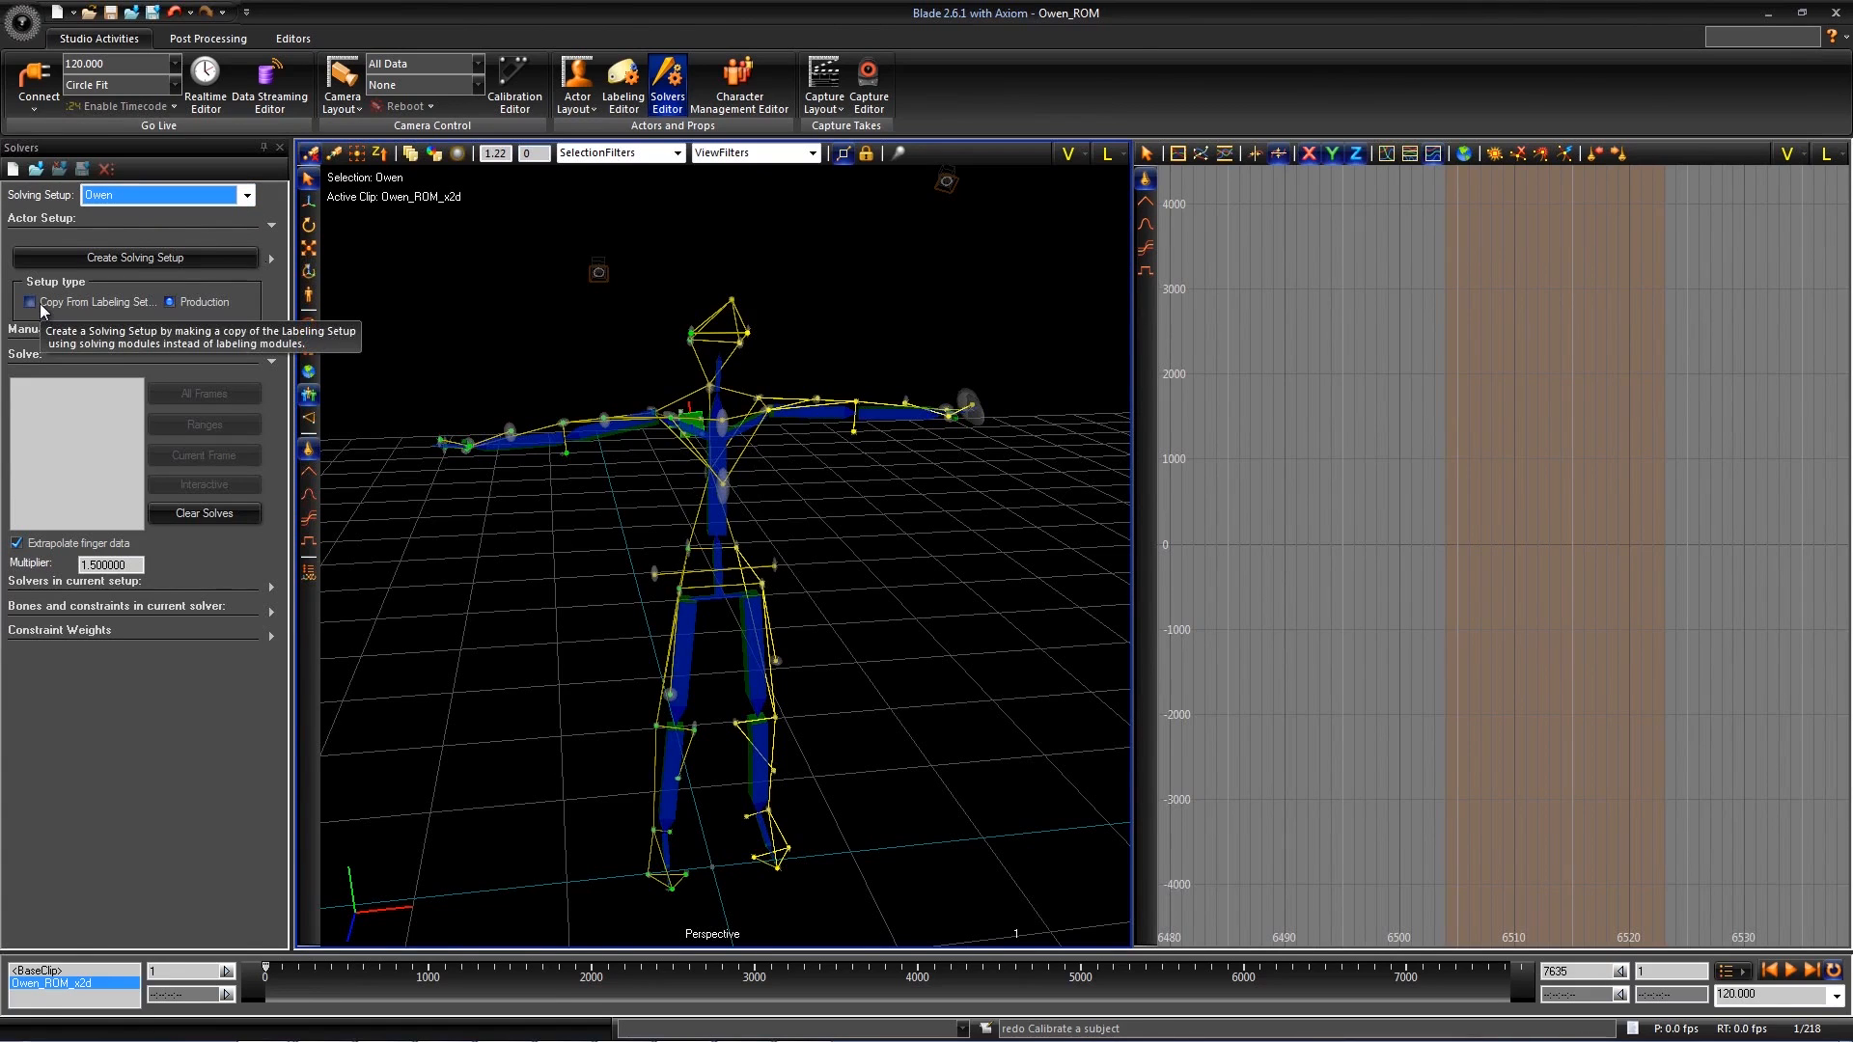
- Create a solving setup of the Production type for the calibrated actor
{"action": "left_click", "coordinate": [180, 304]}
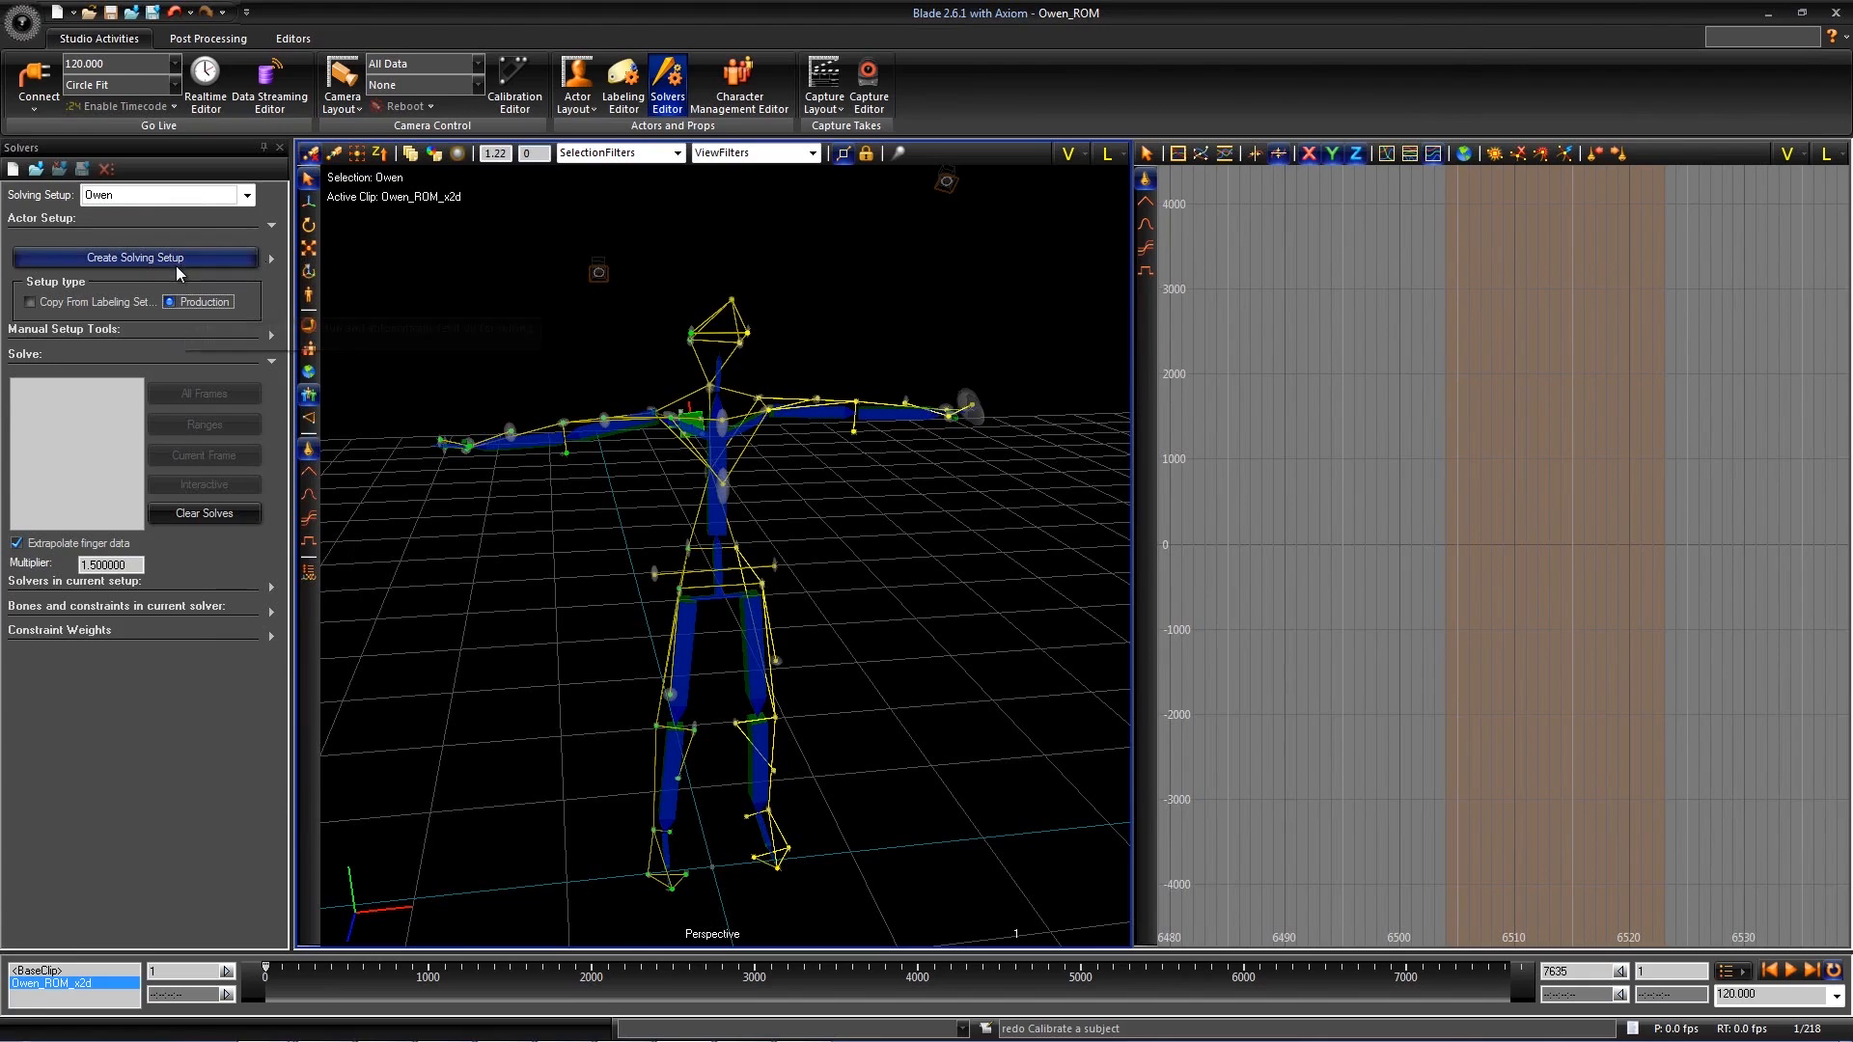
{"action": "left_click", "coordinate": [174, 259]}
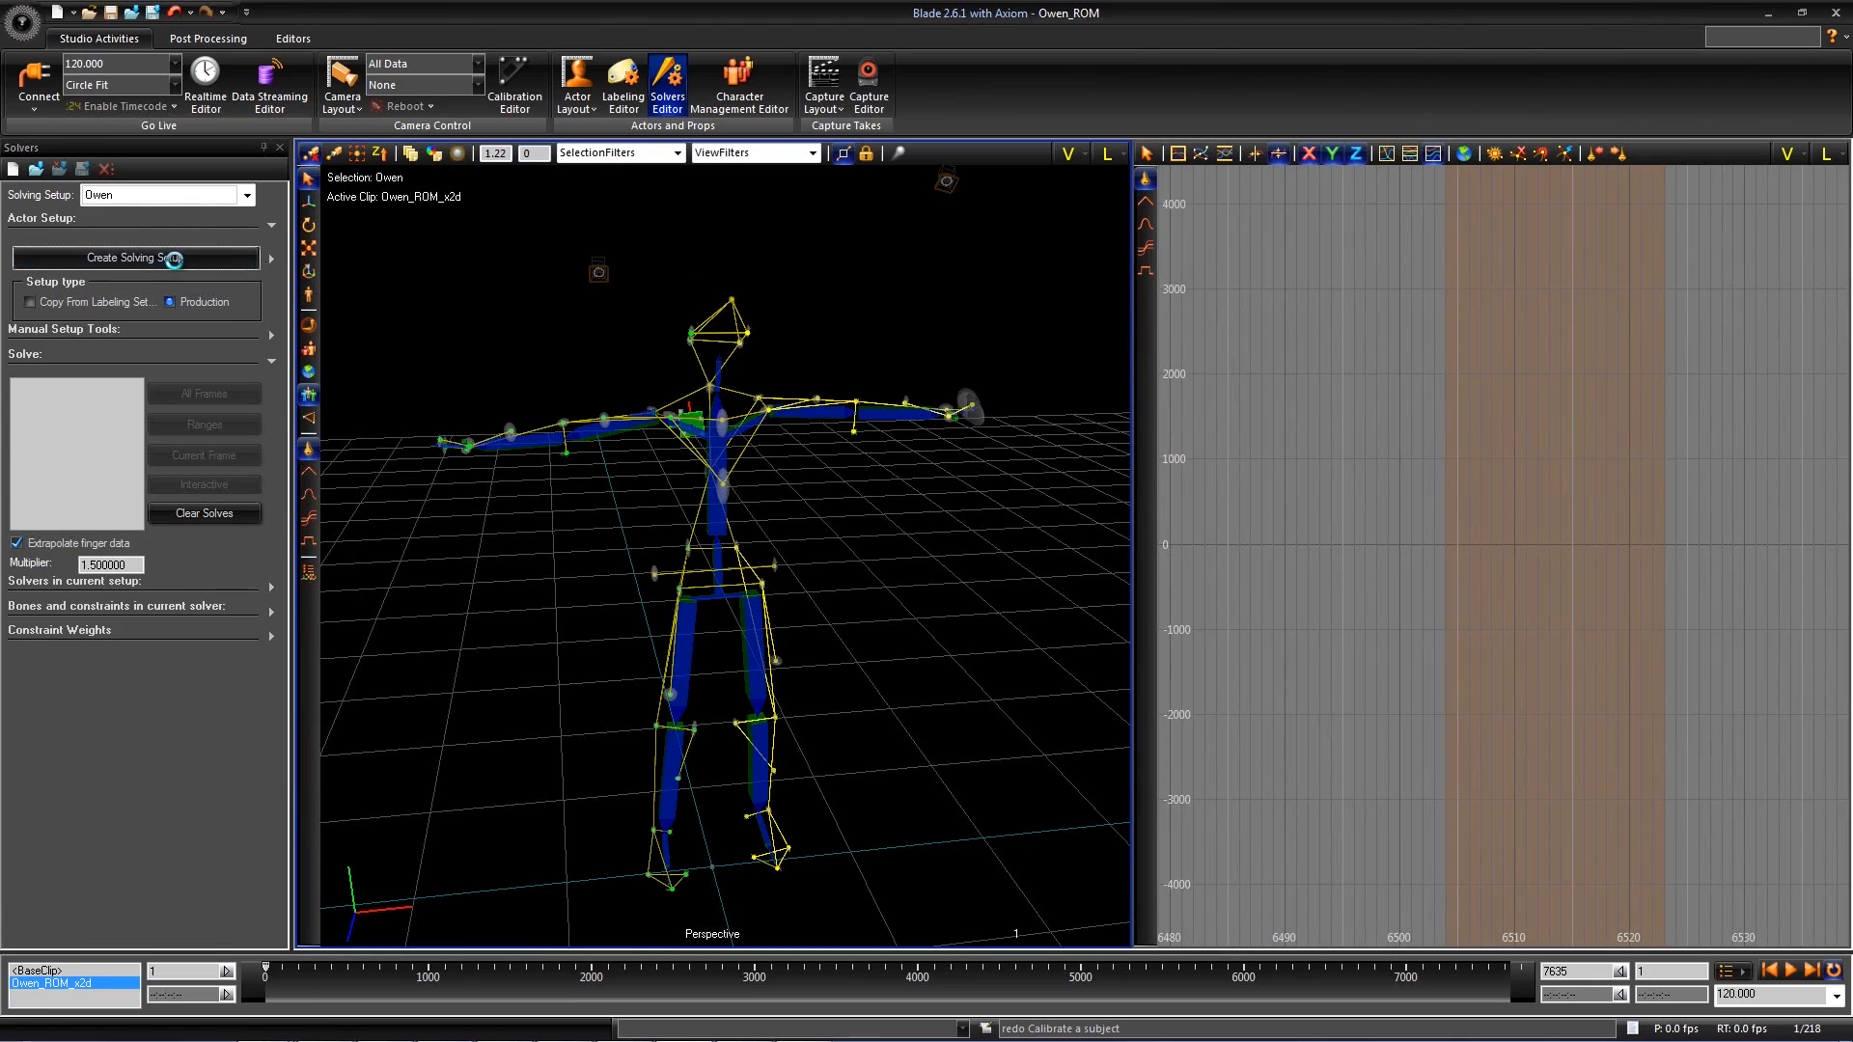
{"action": "left_click", "coordinate": [503, 615]}
{"action": "mouse_move", "coordinate": [503, 614]}
{"action": "left_mouse_down", "text": "alt"}
{"action": "mouse_move", "coordinate": [595, 579]}
{"action": "mouse_move", "coordinate": [483, 577]}
{"action": "mouse_move", "coordinate": [501, 621]}
{"action": "mouse_move", "coordinate": [523, 623]}
{"action": "left_mouse_up", "text": "alt"}
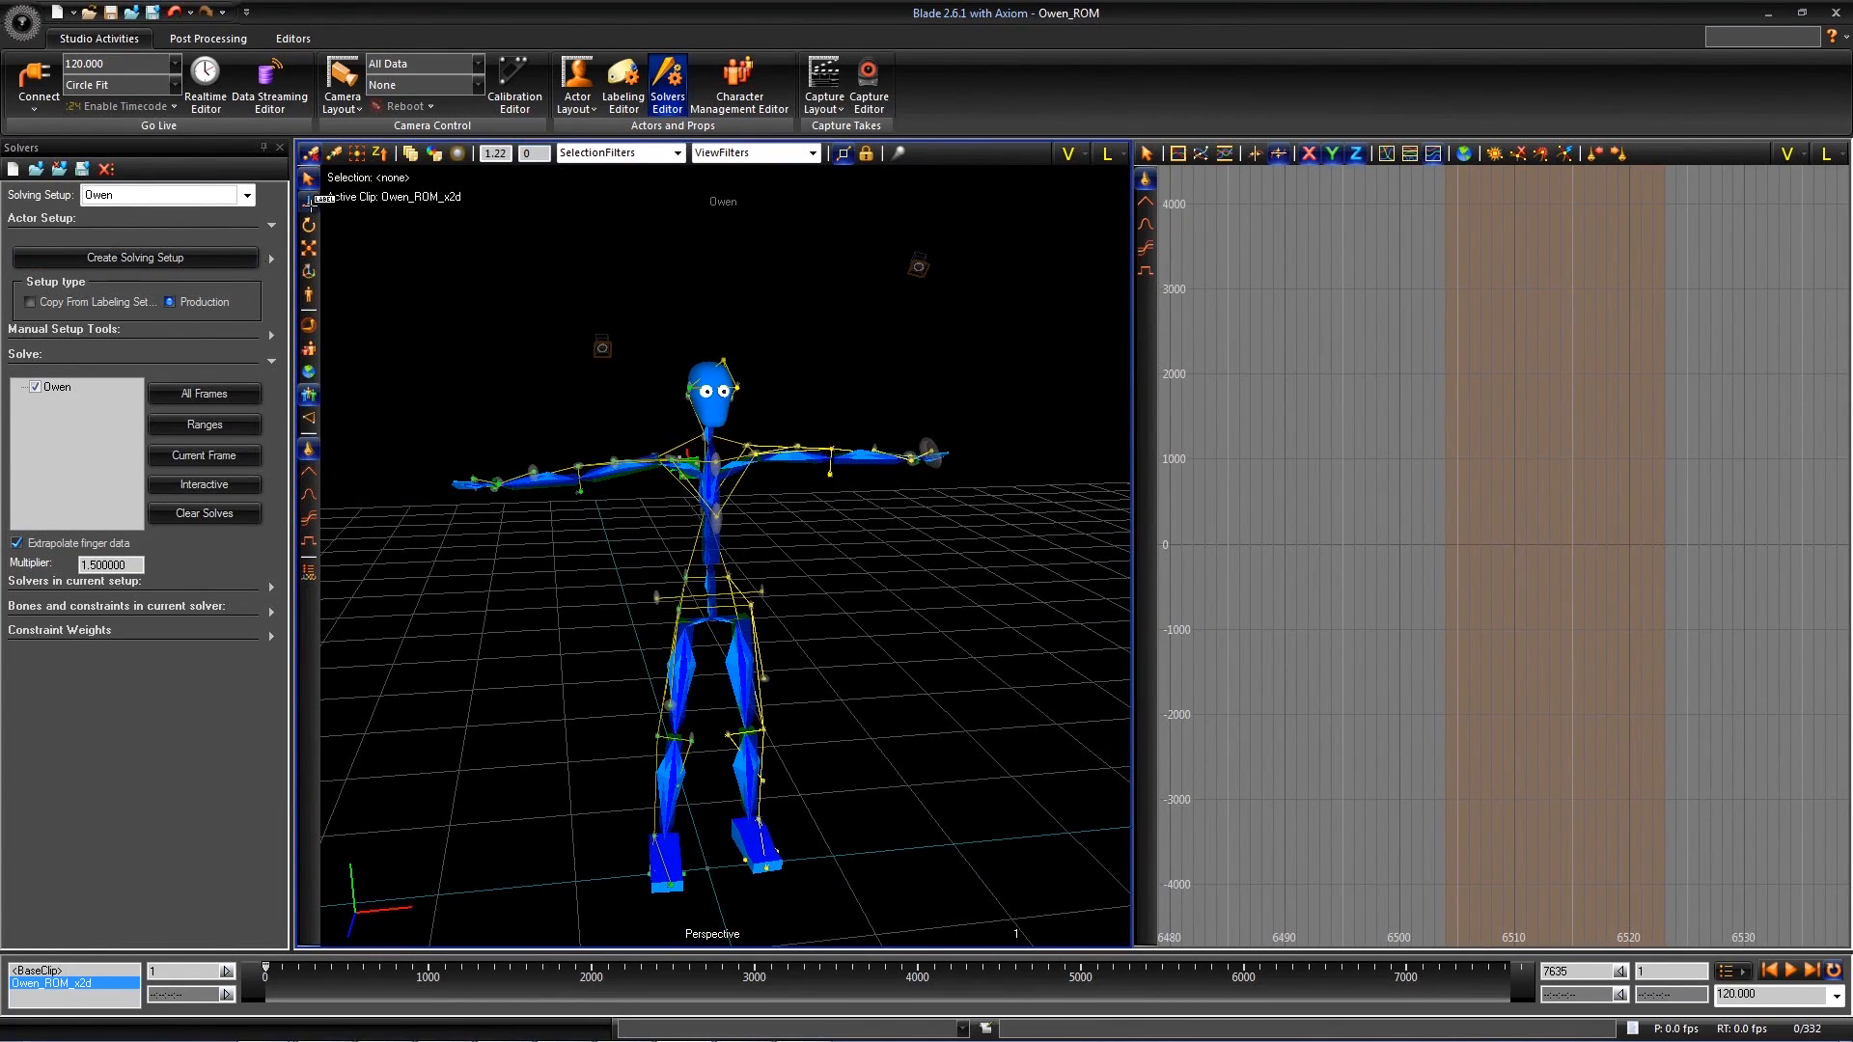
- Open the Character Management Editor and check the status of the actor's labeling and solving setups
{"action": "left_click", "coordinate": [743, 90]}
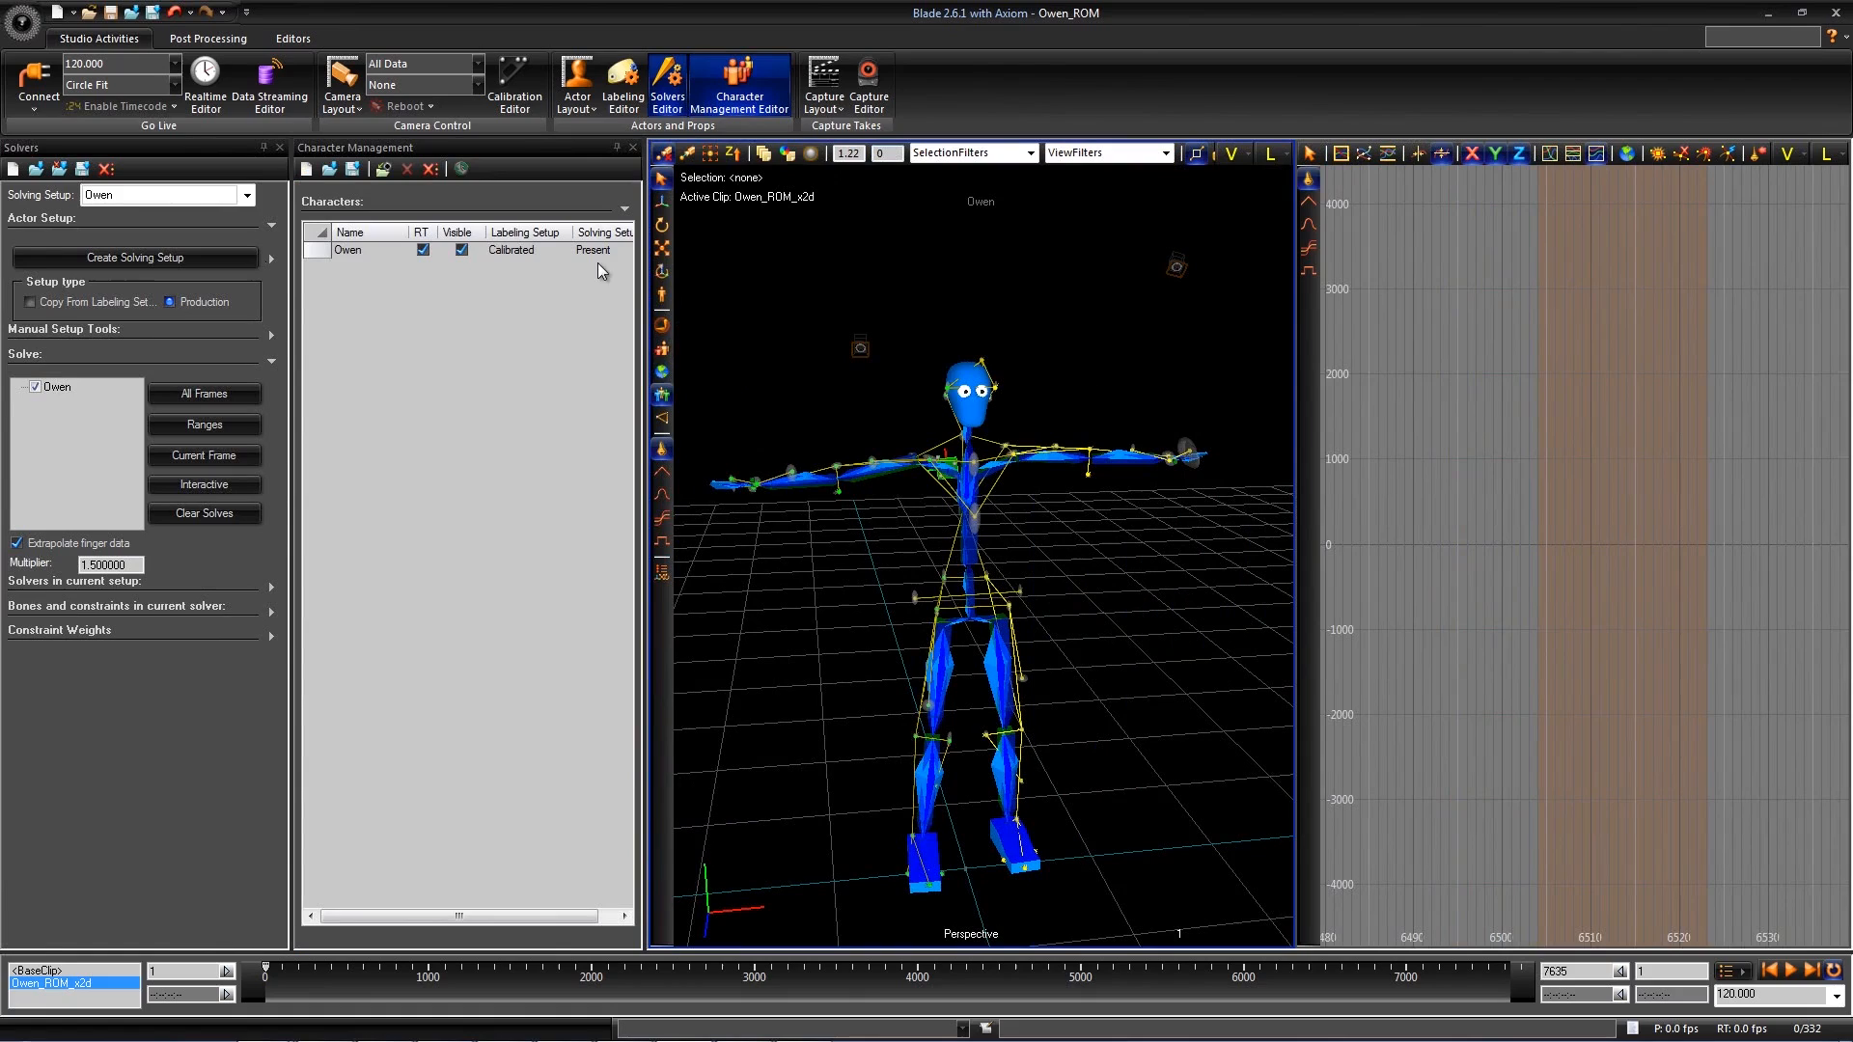
{"action": "left_click", "coordinate": [512, 253]}
{"action": "left_click", "coordinate": [600, 251]}
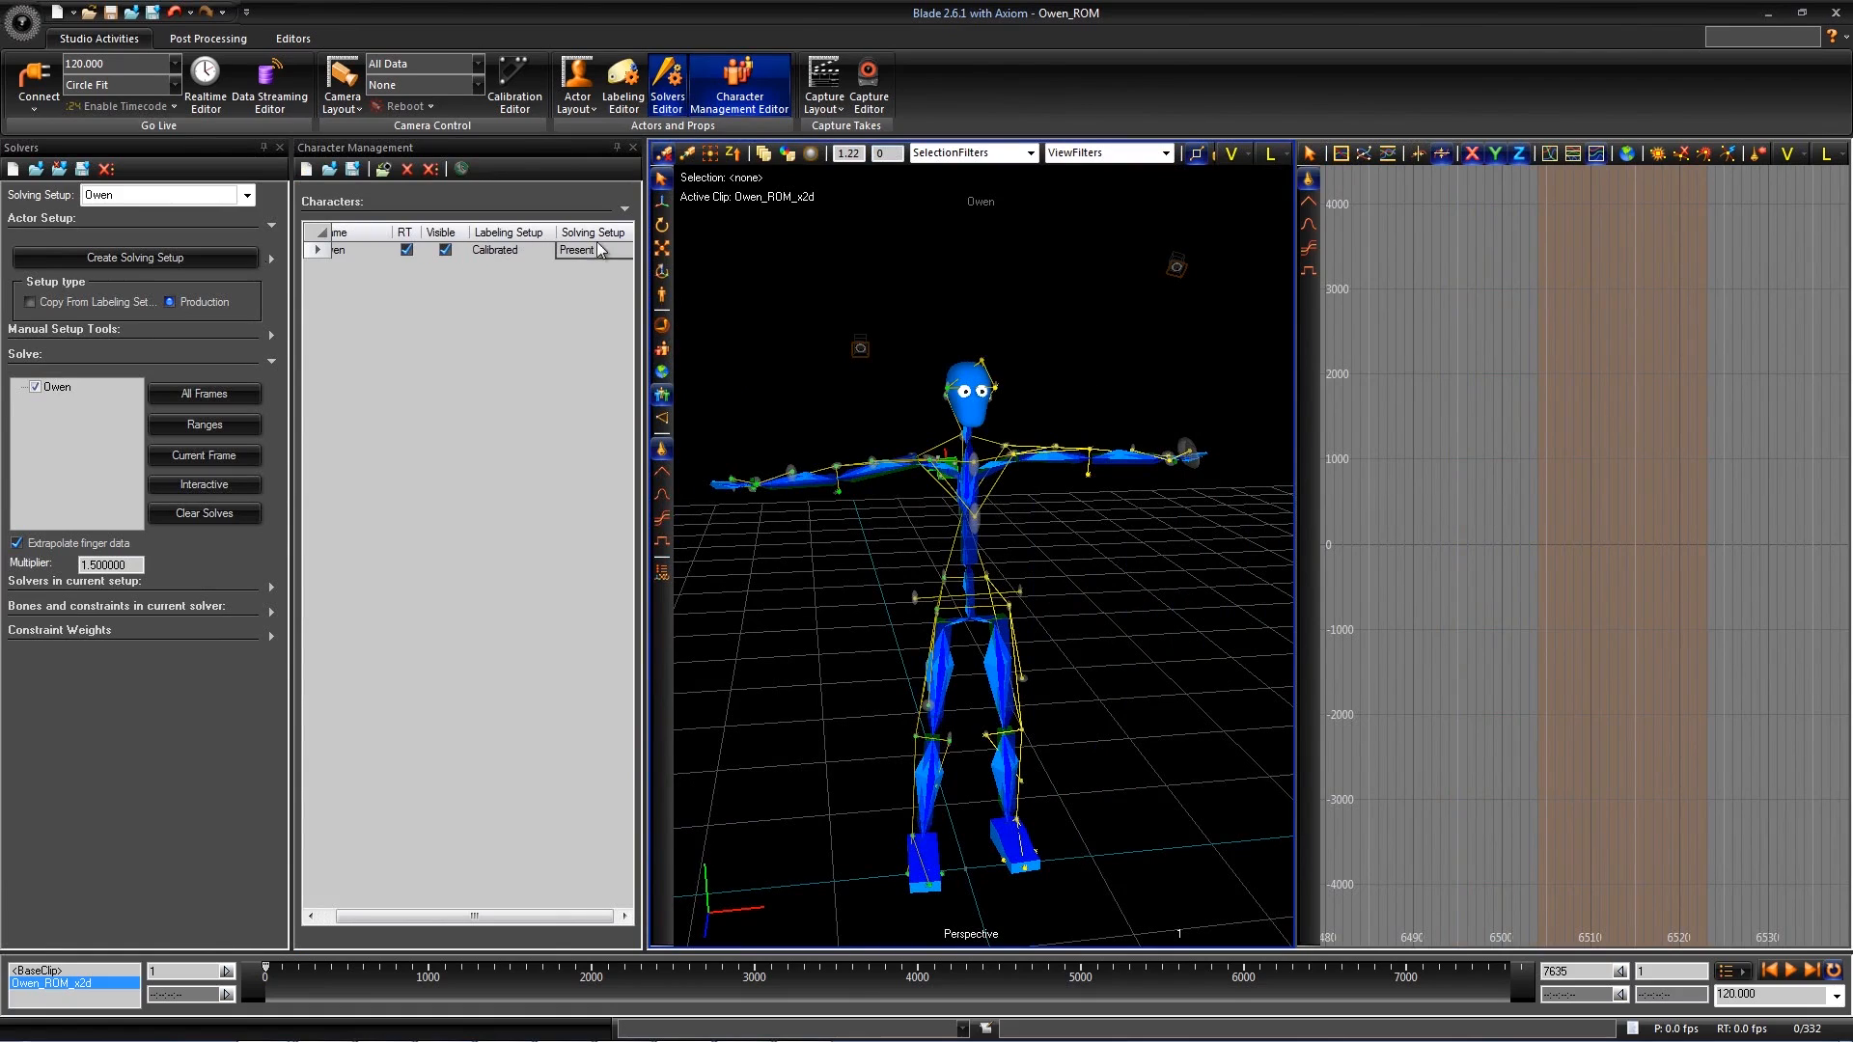
{"action": "left_click", "coordinate": [509, 253]}
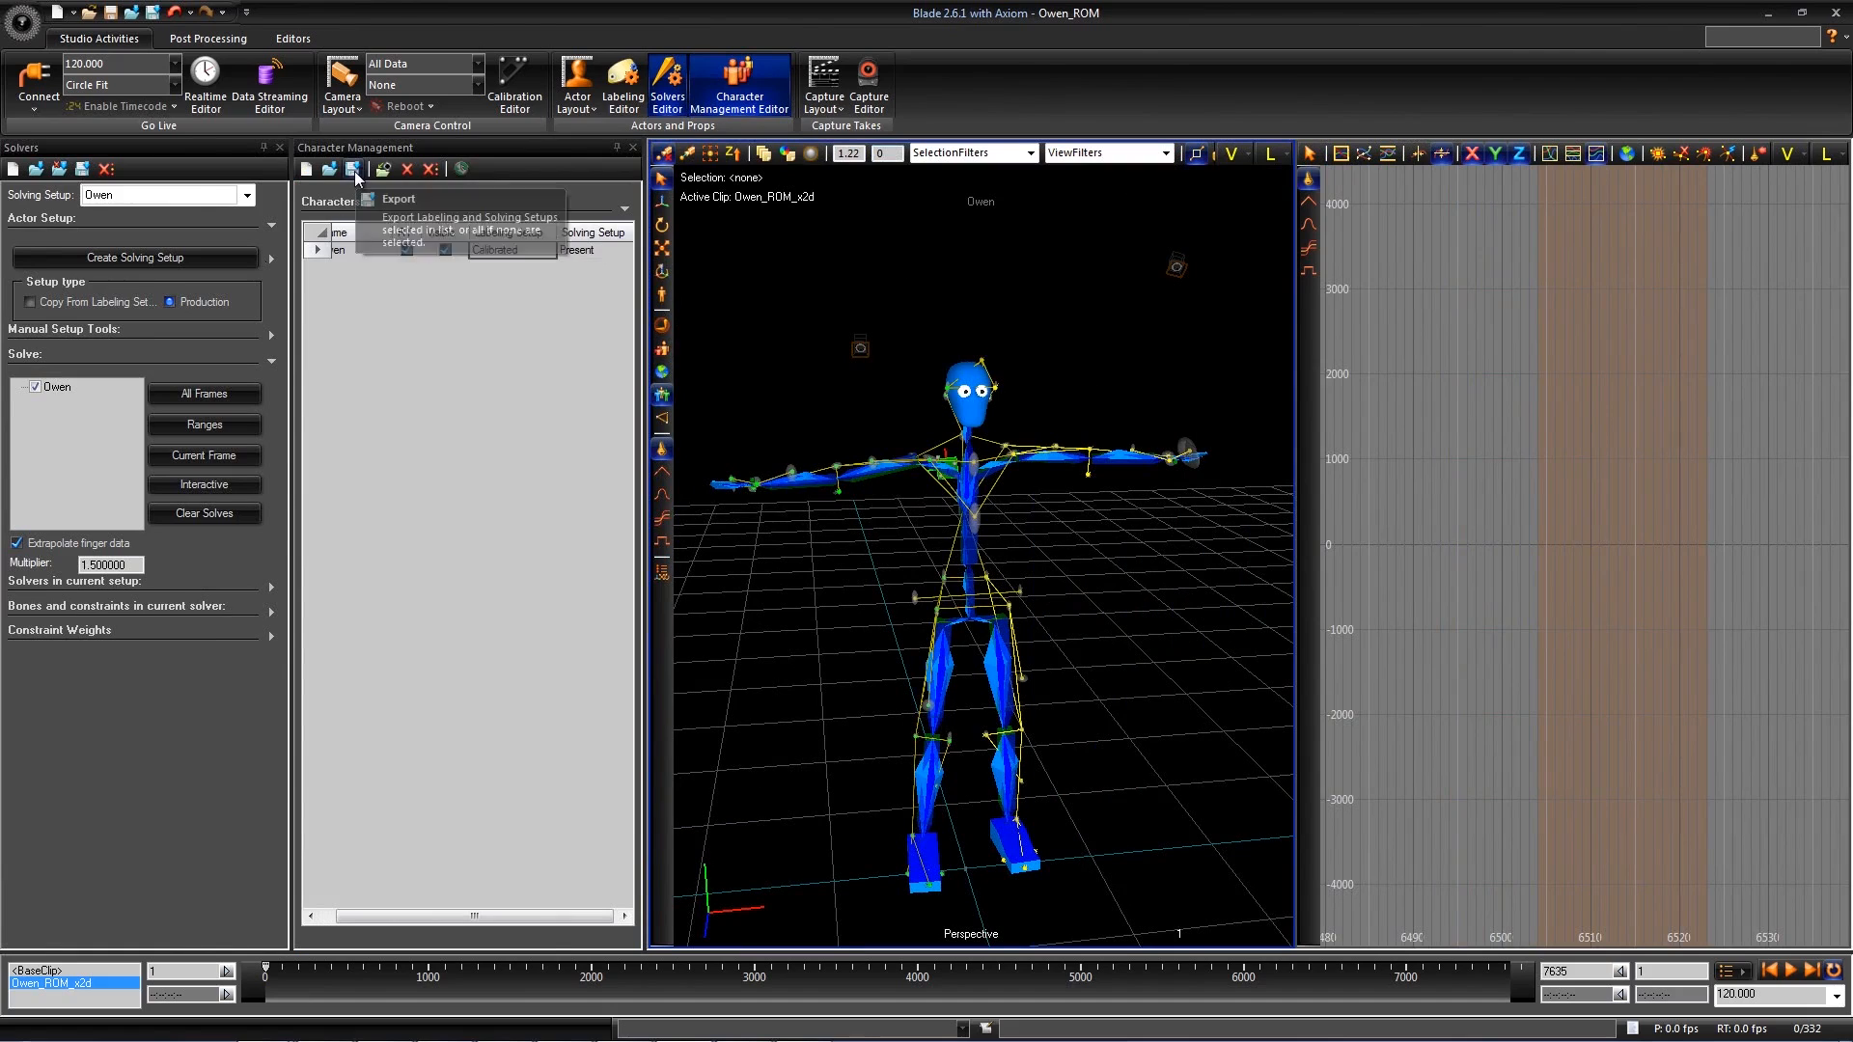
- Try to export the actor's labeling and solving setups as .vsk and .vss files in the Morning folder, declining to replace existing files
{"action": "left_click", "coordinate": [353, 169]}
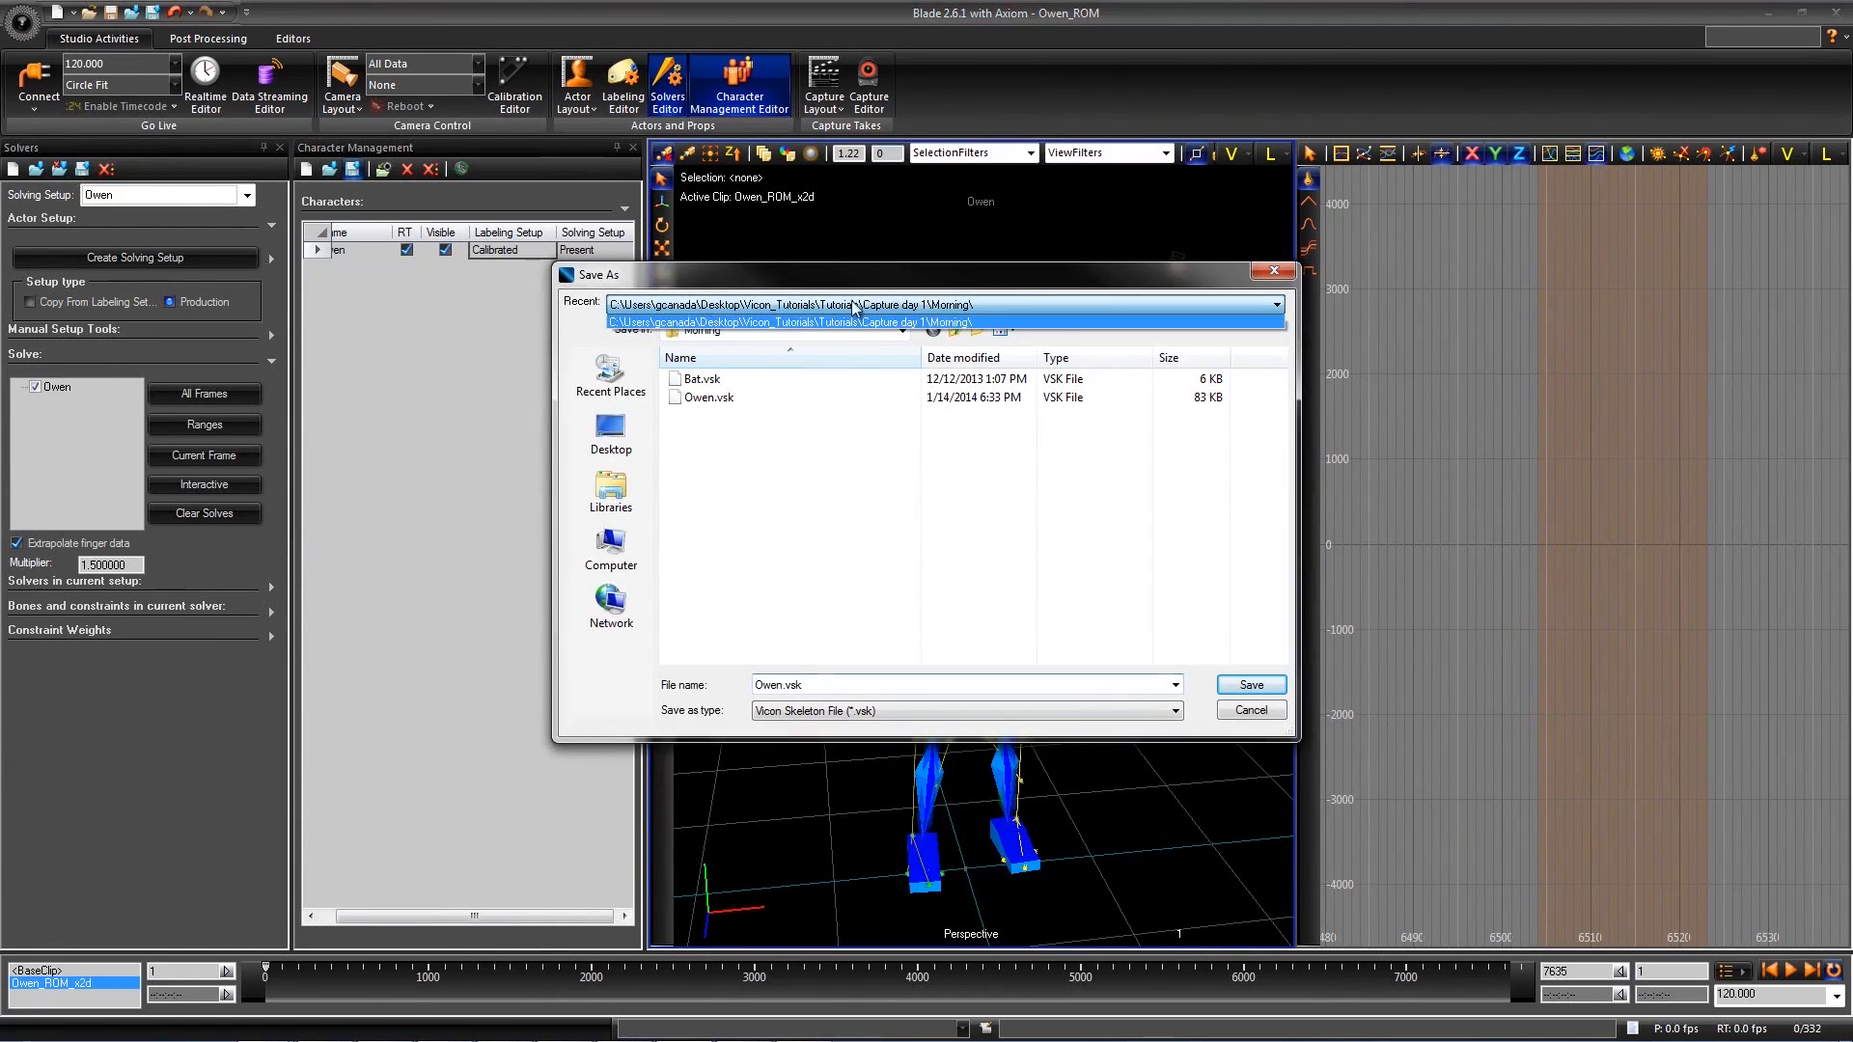
{"action": "left_click", "coordinate": [1251, 684]}
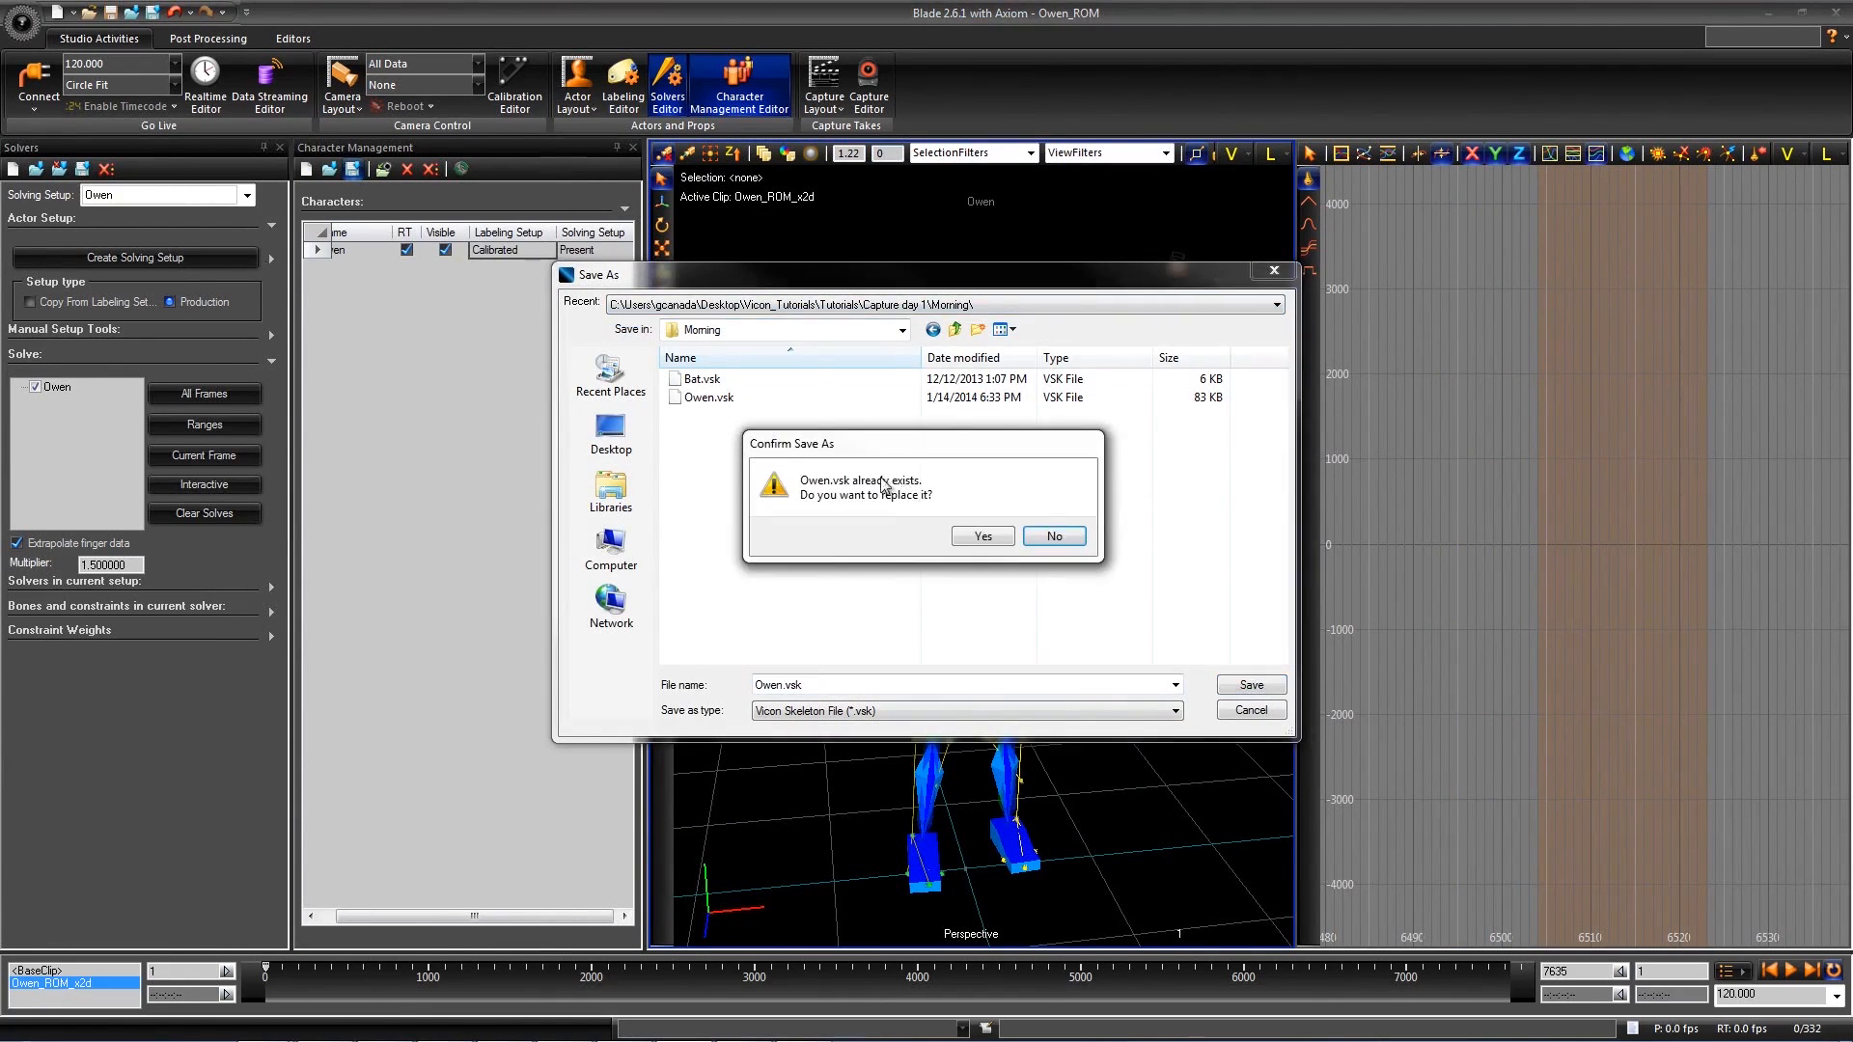
{"action": "left_click", "coordinate": [1054, 536]}
{"action": "left_click", "coordinate": [1270, 712]}
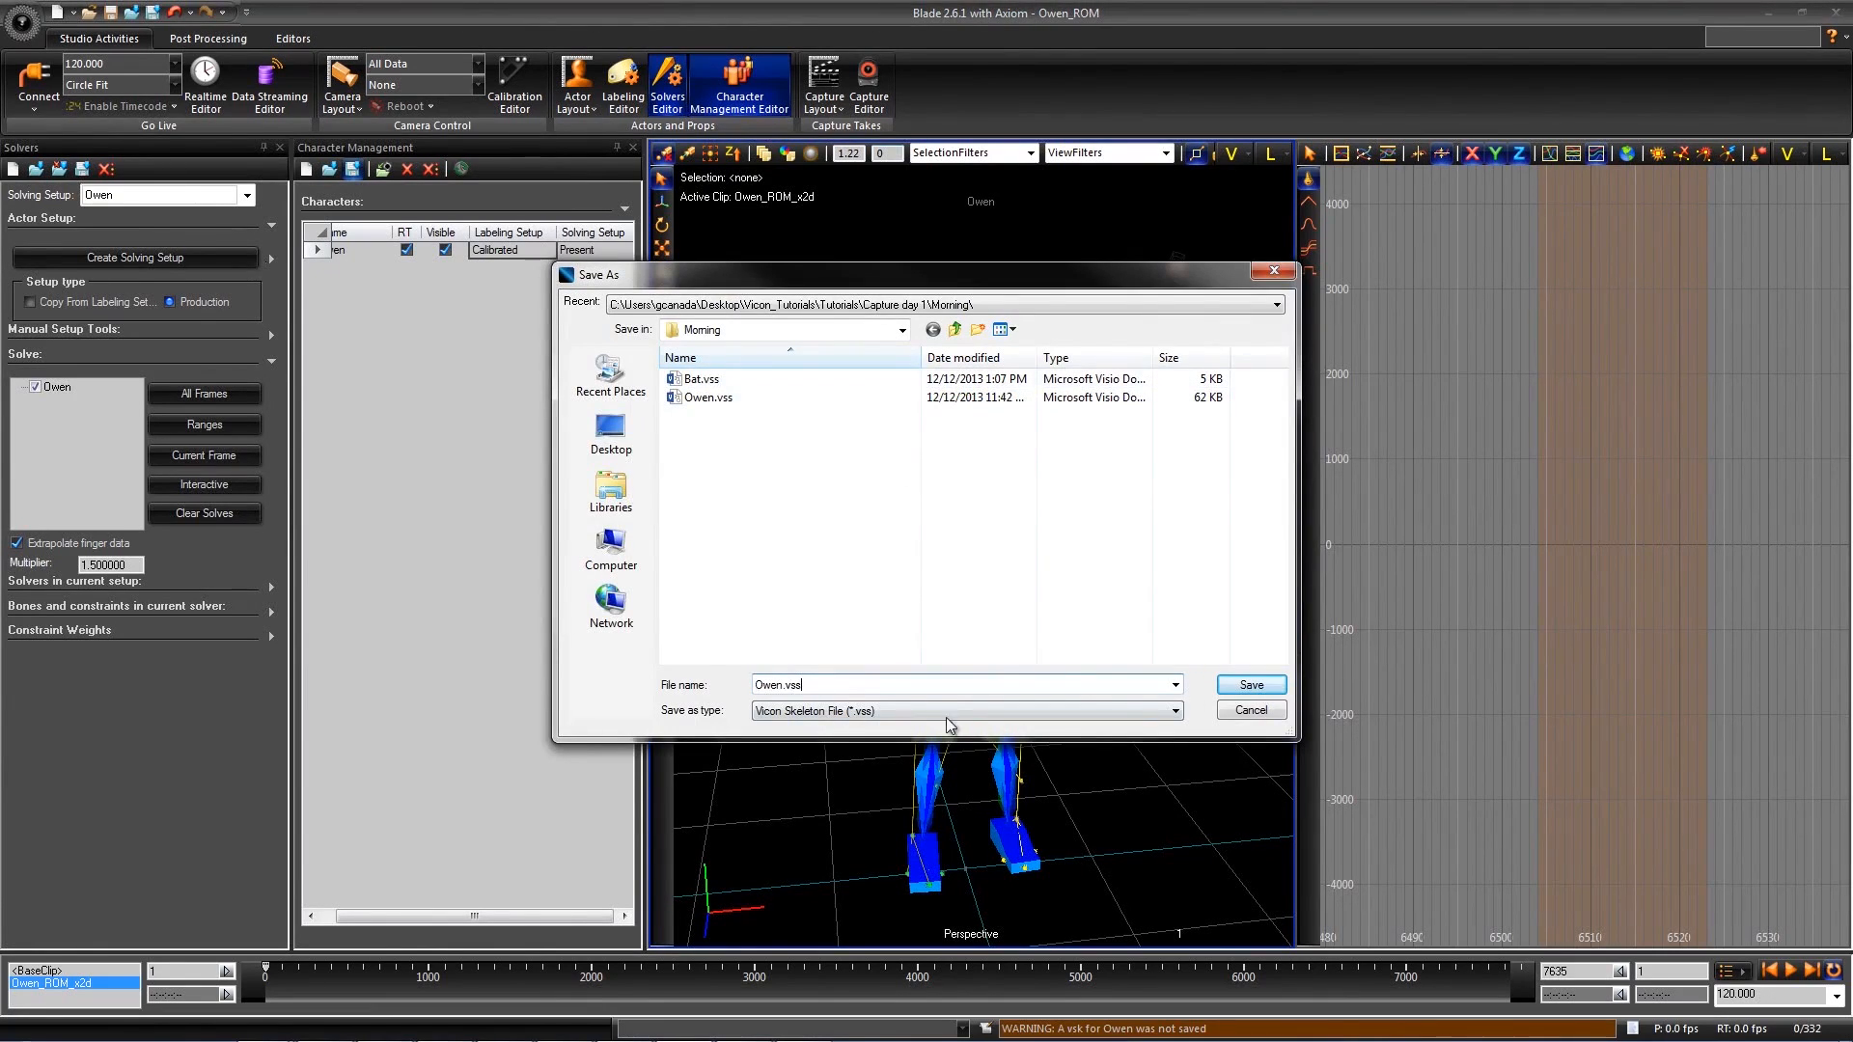
{"action": "left_click", "coordinate": [1251, 684]}
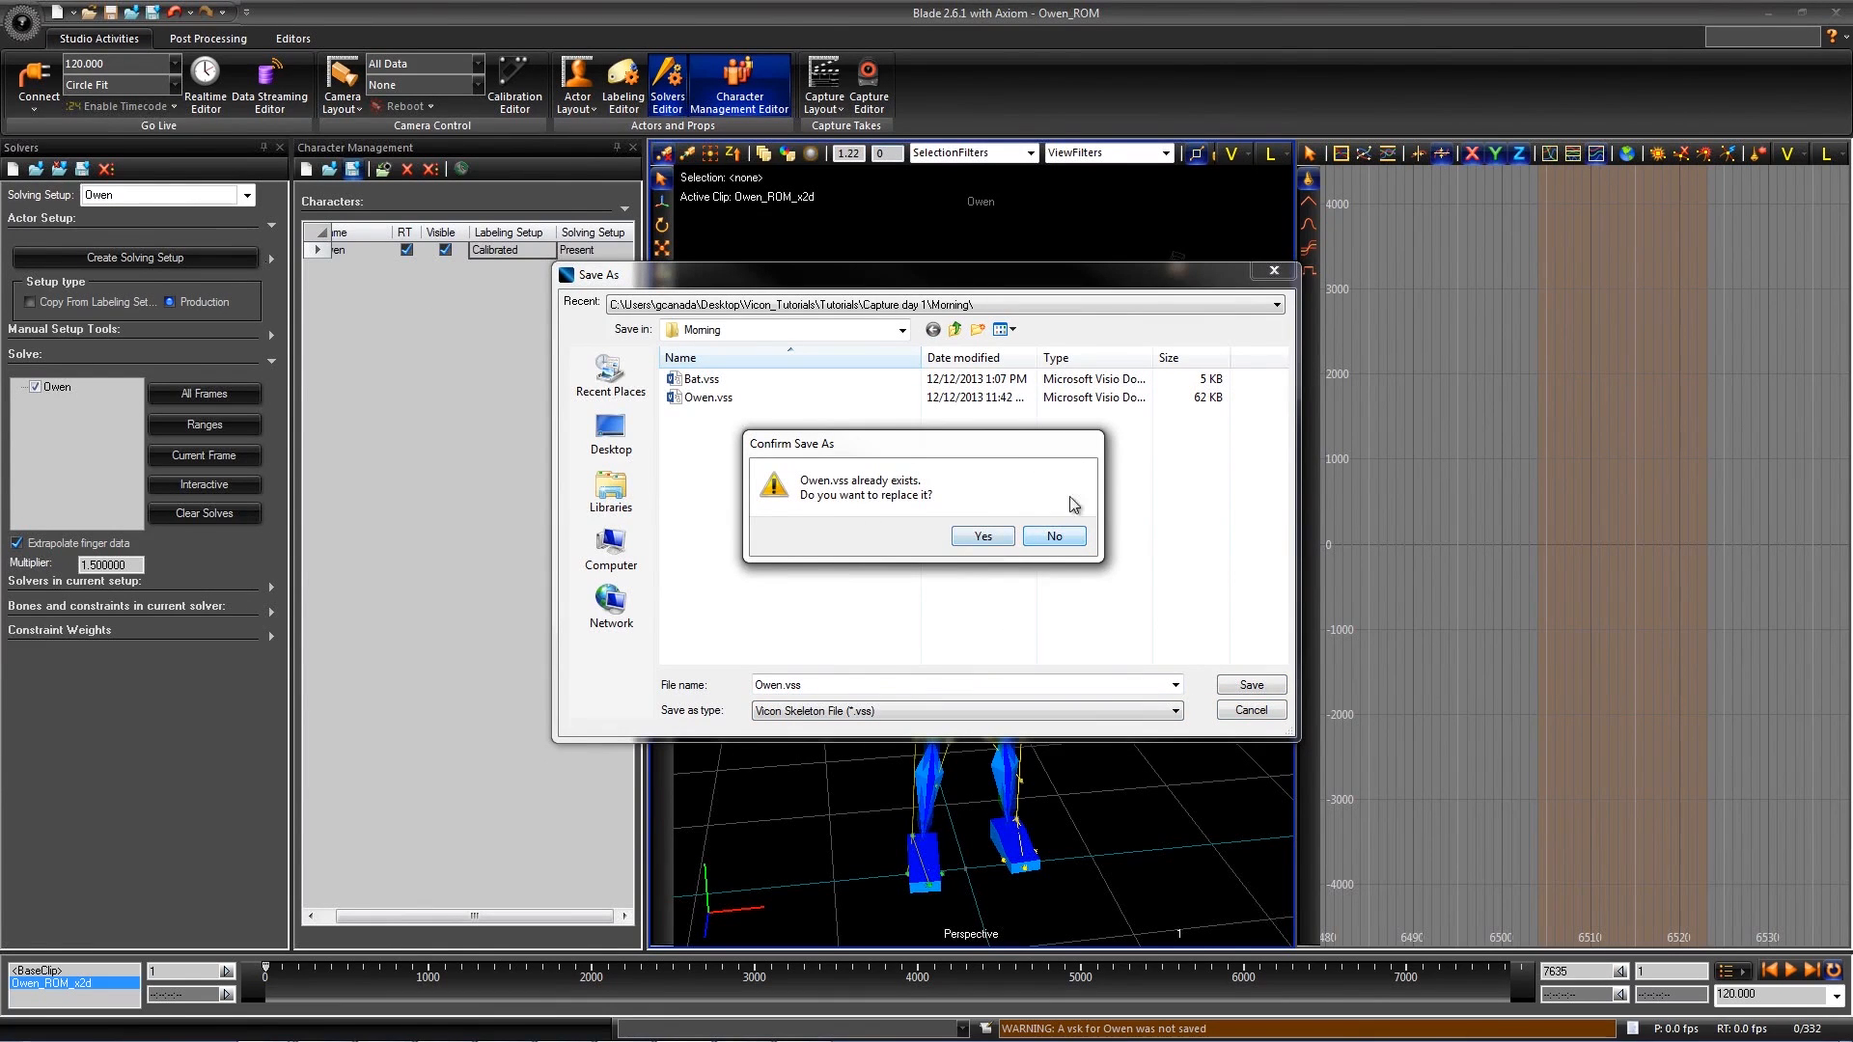
{"action": "left_click", "coordinate": [1053, 537]}
{"action": "left_click", "coordinate": [1249, 712]}
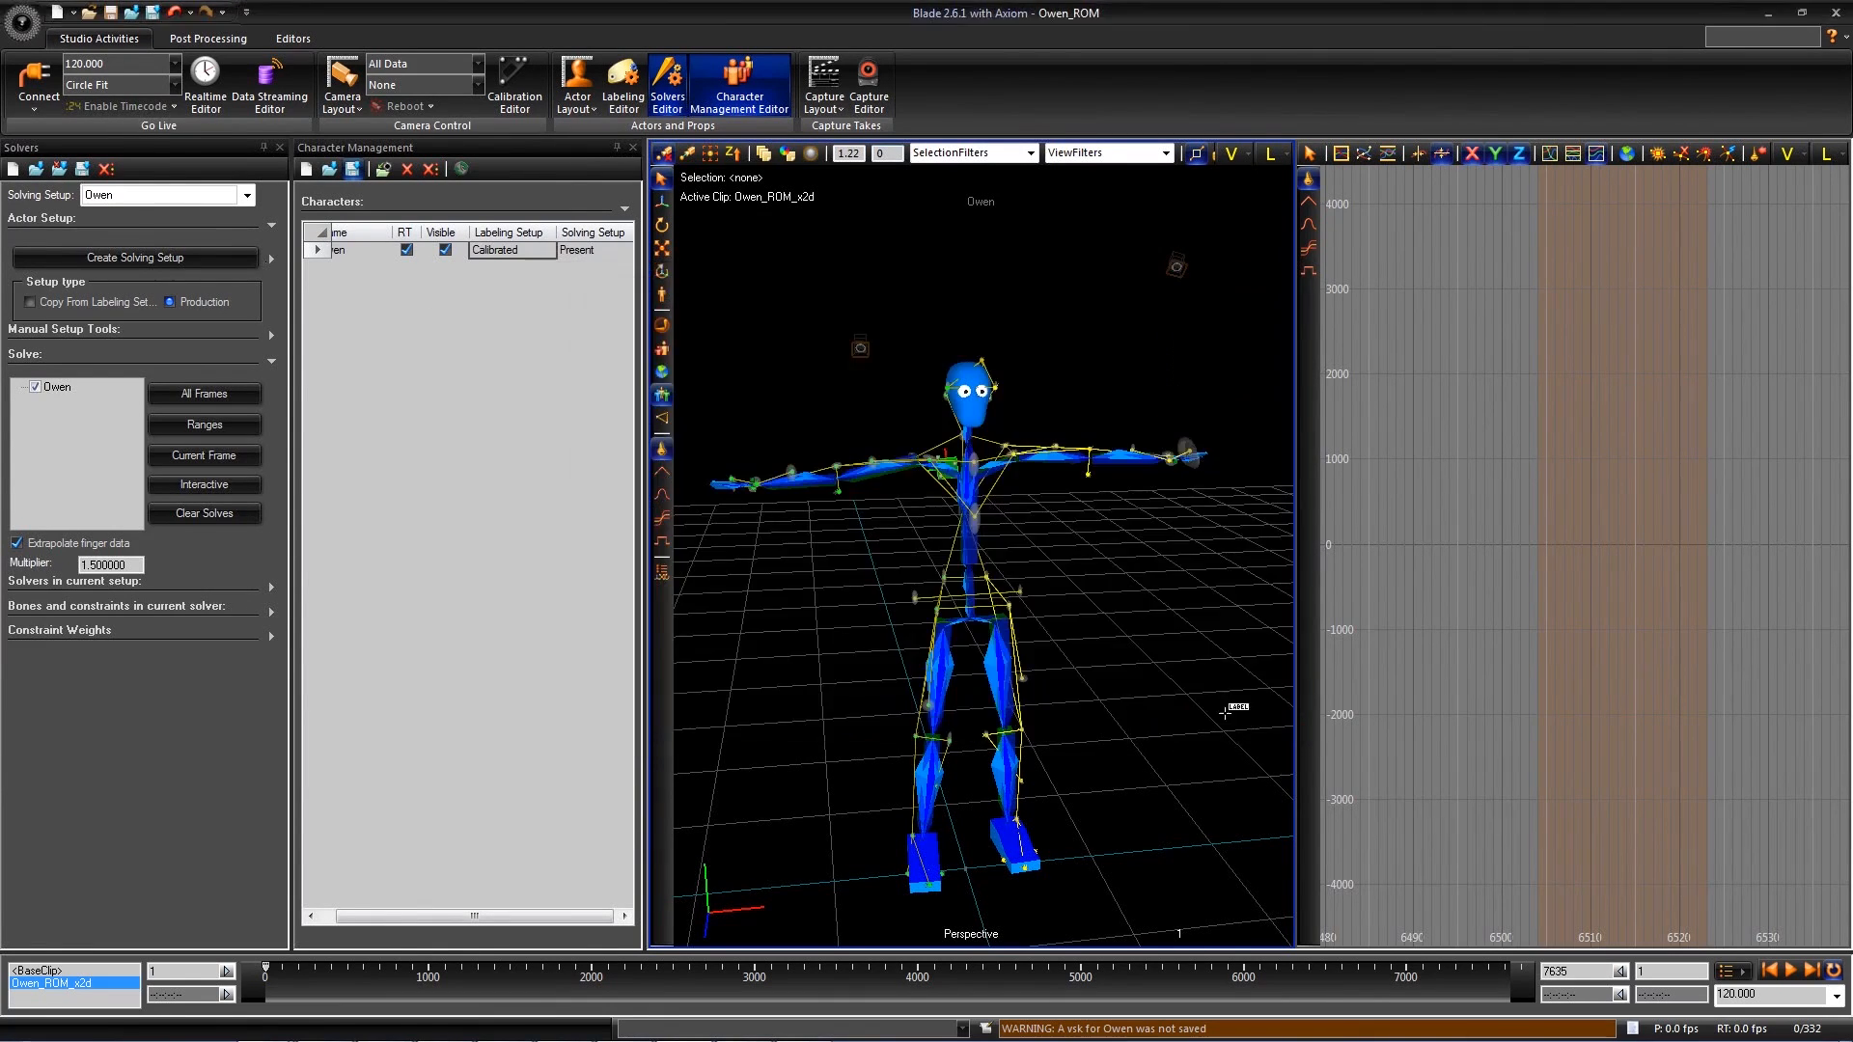
{"action": "left_click_drag", "start_coordinate": [1109, 596], "coordinate": [1100, 593], "text": "alt"}
{"action": "right_click_drag", "start_coordinate": [1100, 593], "coordinate": [1108, 633], "text": "alt"}
{"action": "left_click_drag", "start_coordinate": [1107, 633], "coordinate": [1096, 612], "text": "alt"}
{"action": "right_click_drag", "start_coordinate": [1097, 612], "coordinate": [1093, 641], "text": "alt"}
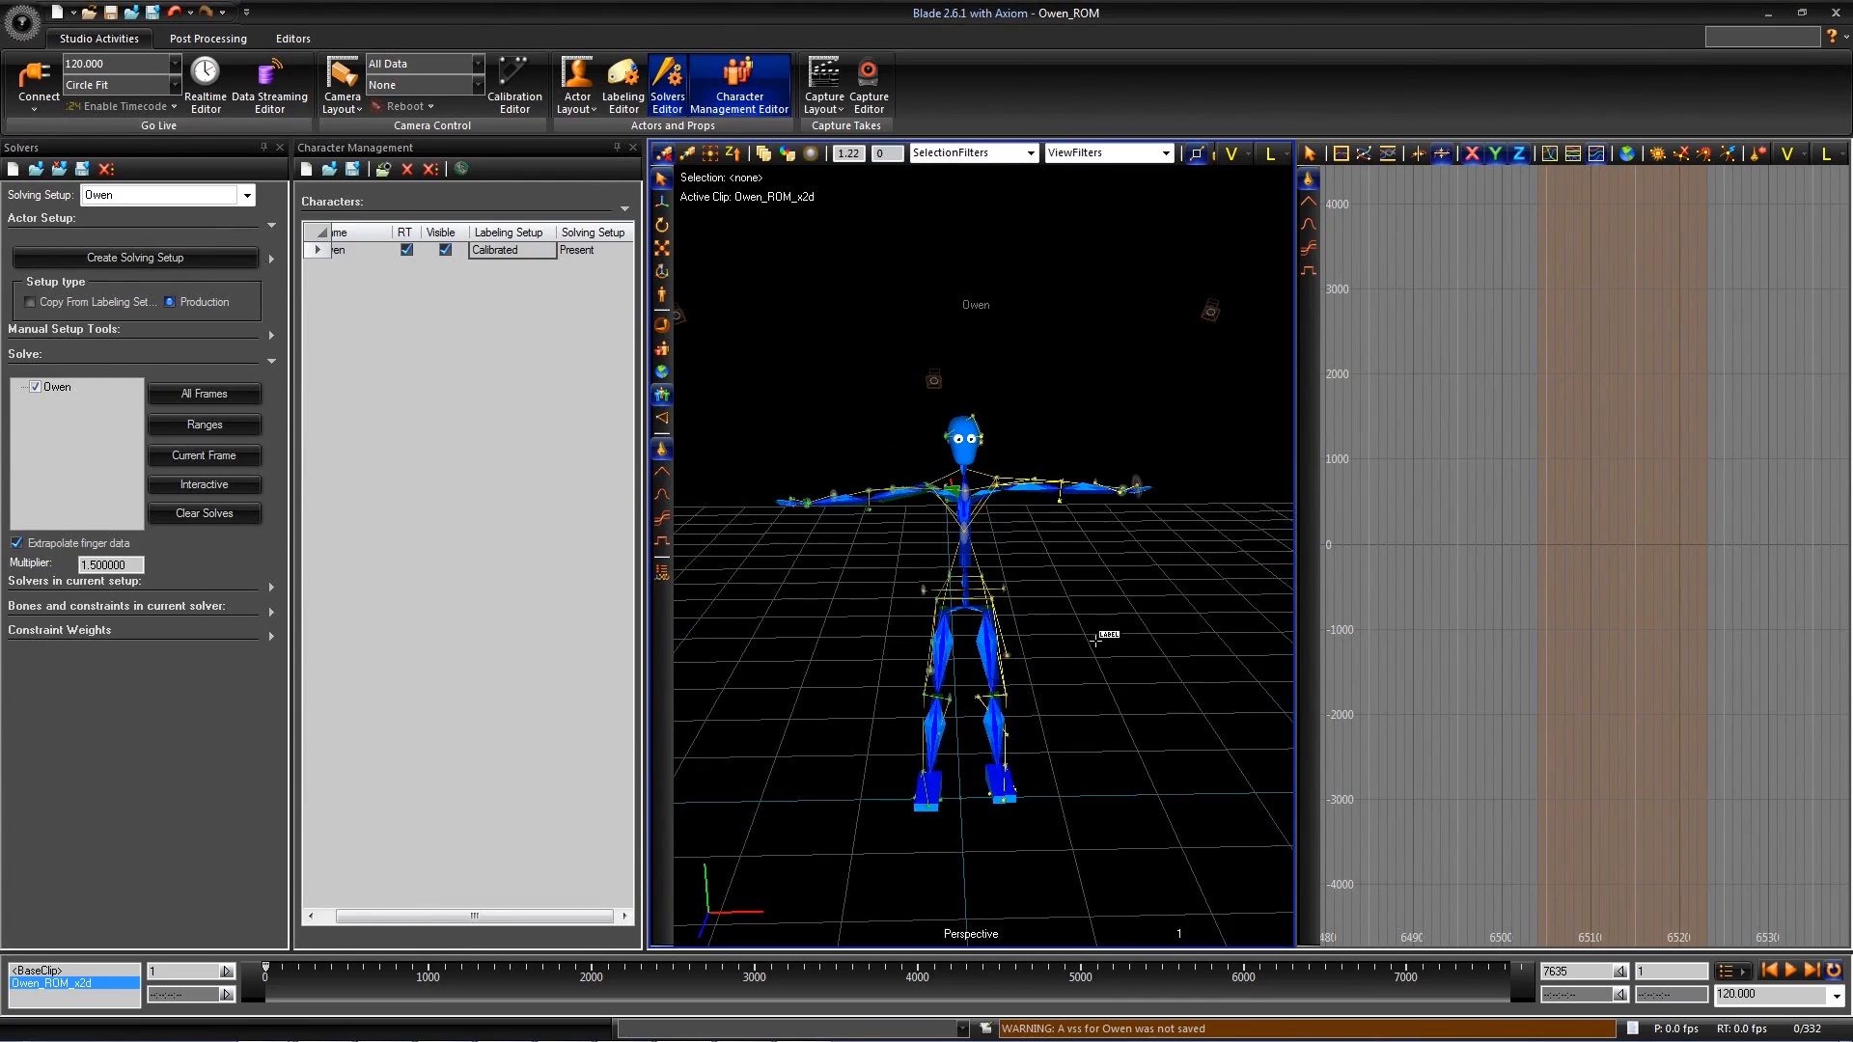